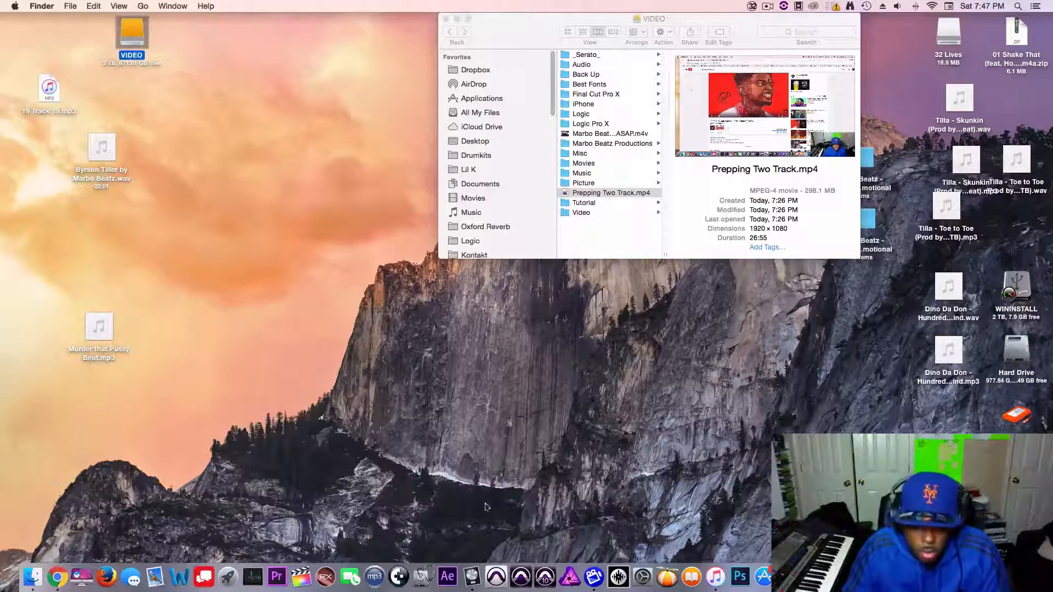
click(472, 576)
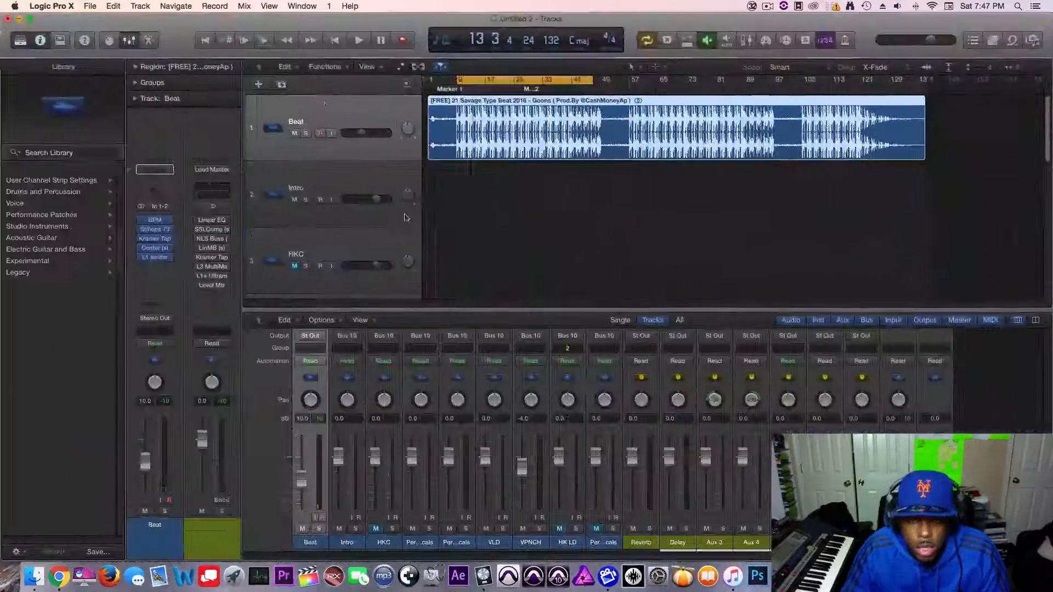
click(18, 19)
click(352, 158)
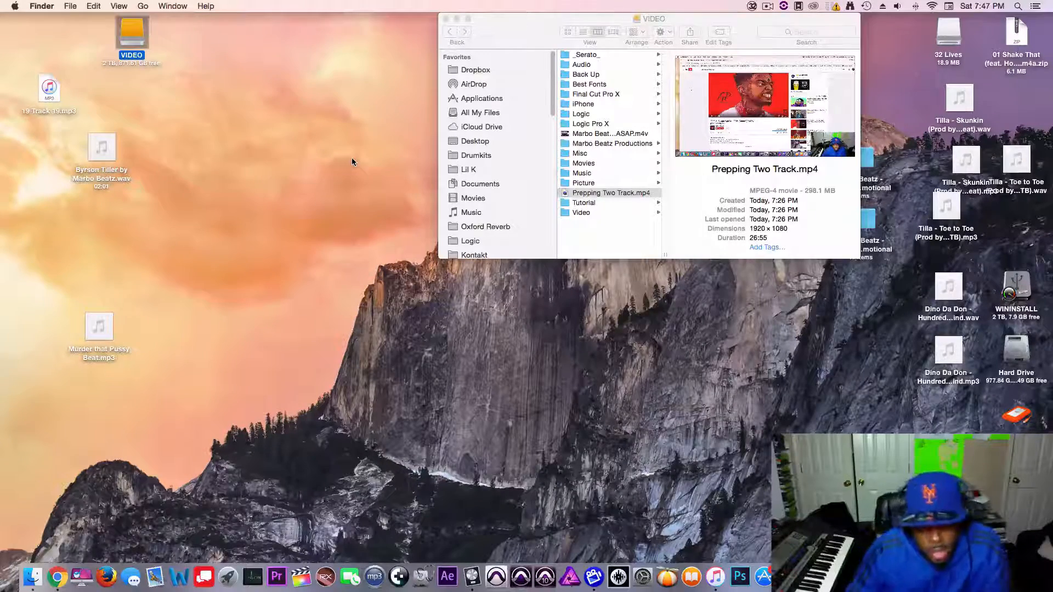
click(366, 140)
click(498, 30)
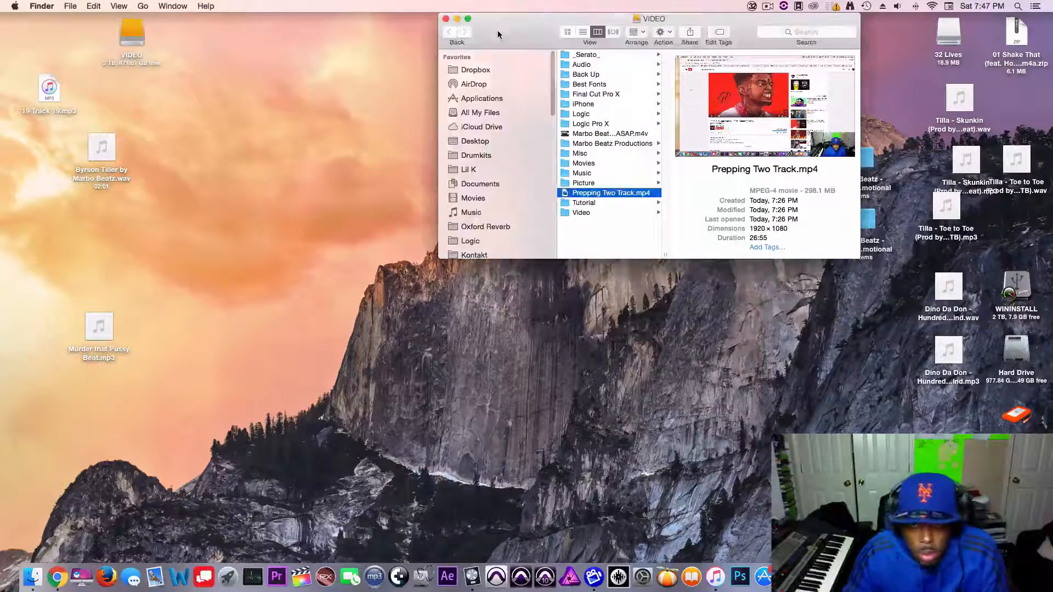
click(249, 51)
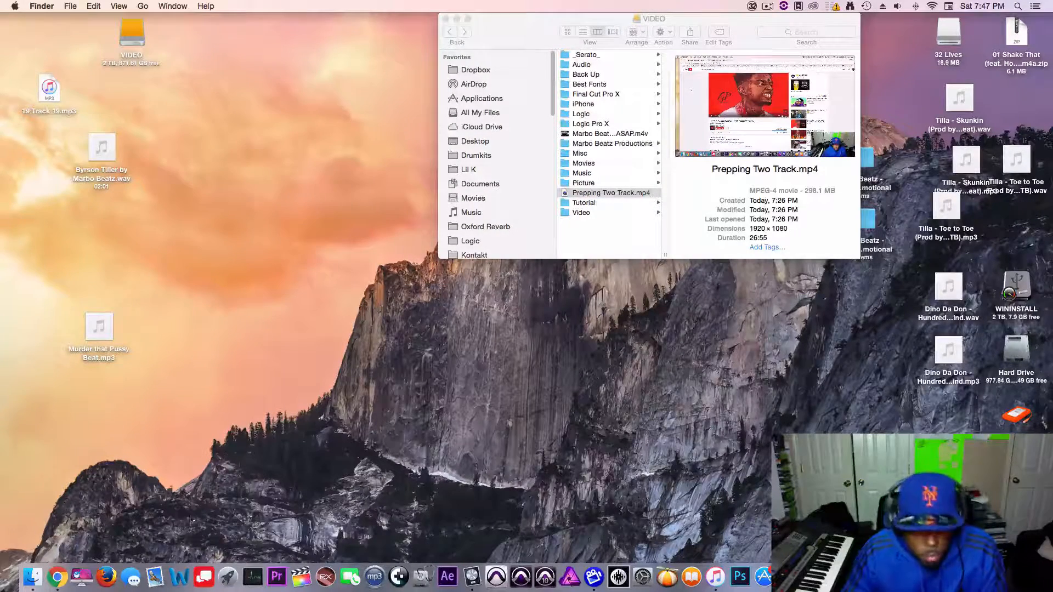
- Switch to Chrome and view the 21 Savage type beat video on YouTube and its finished WAV conversion page
click(57, 576)
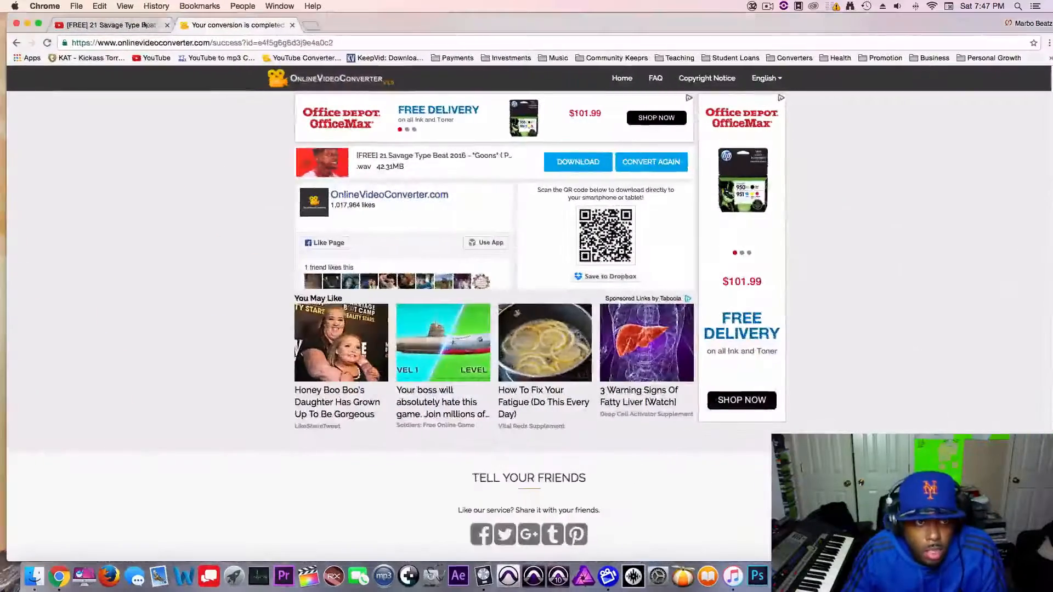
click(145, 24)
click(235, 25)
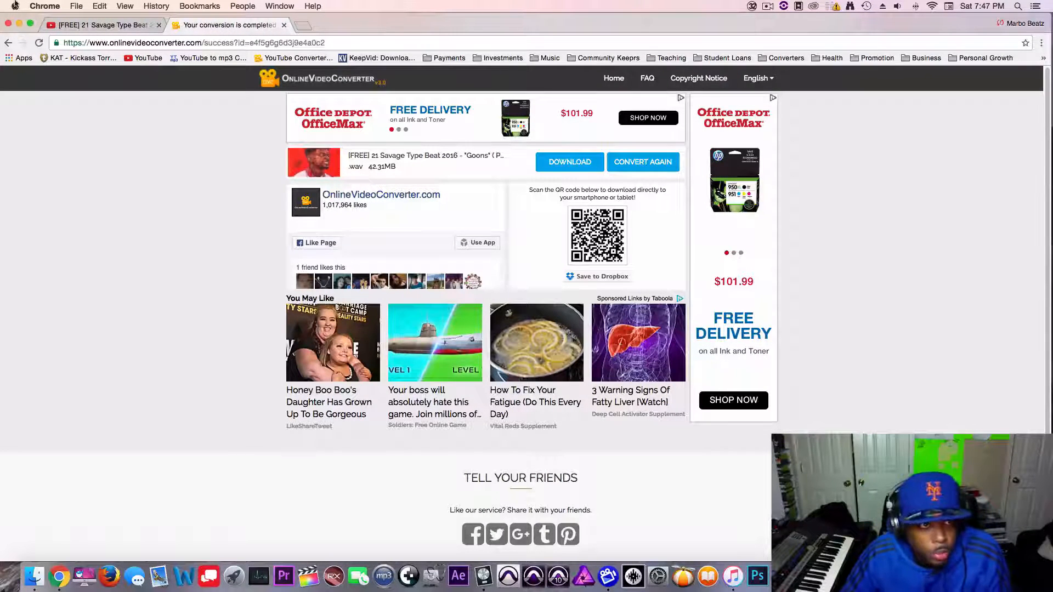
click(75, 25)
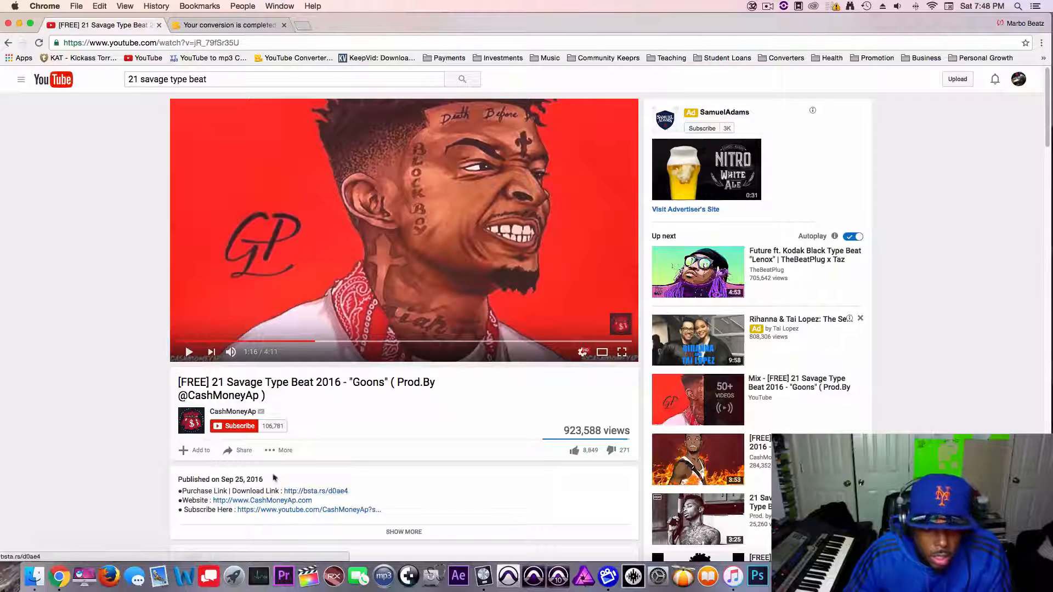
- Examine the beat video's YouTube address and description alongside the download options on the OnlineVideoConverter page
click(156, 44)
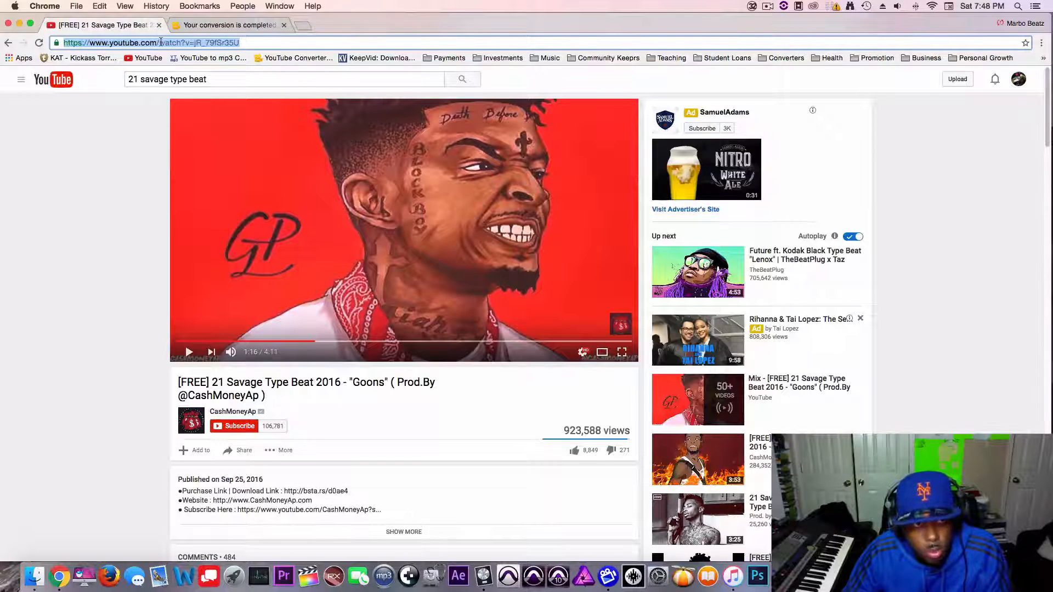
right_click(161, 43)
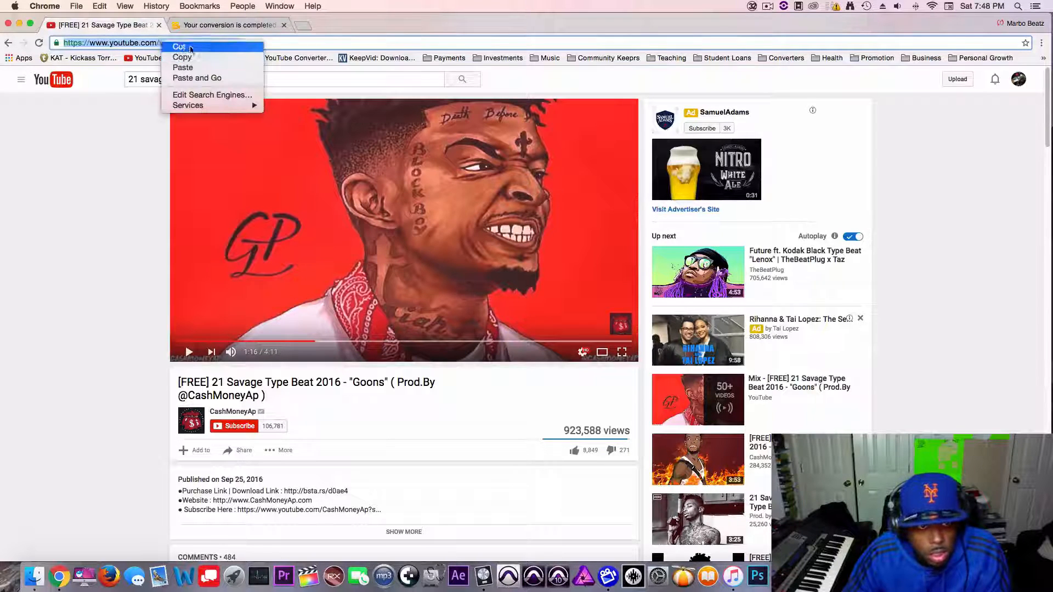
click(199, 31)
click(211, 25)
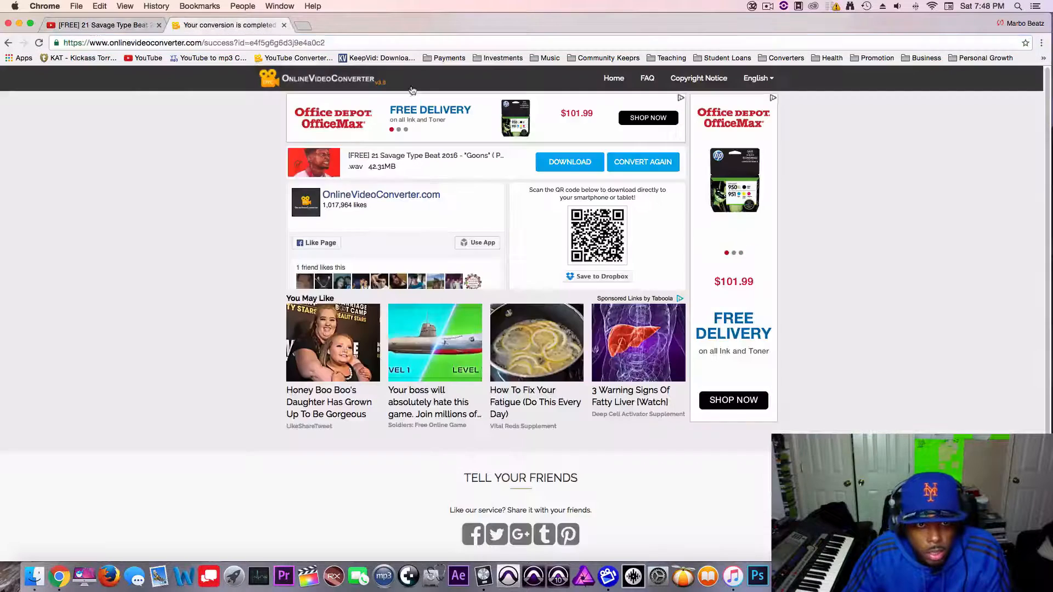
scroll(253, 182, down, 2)
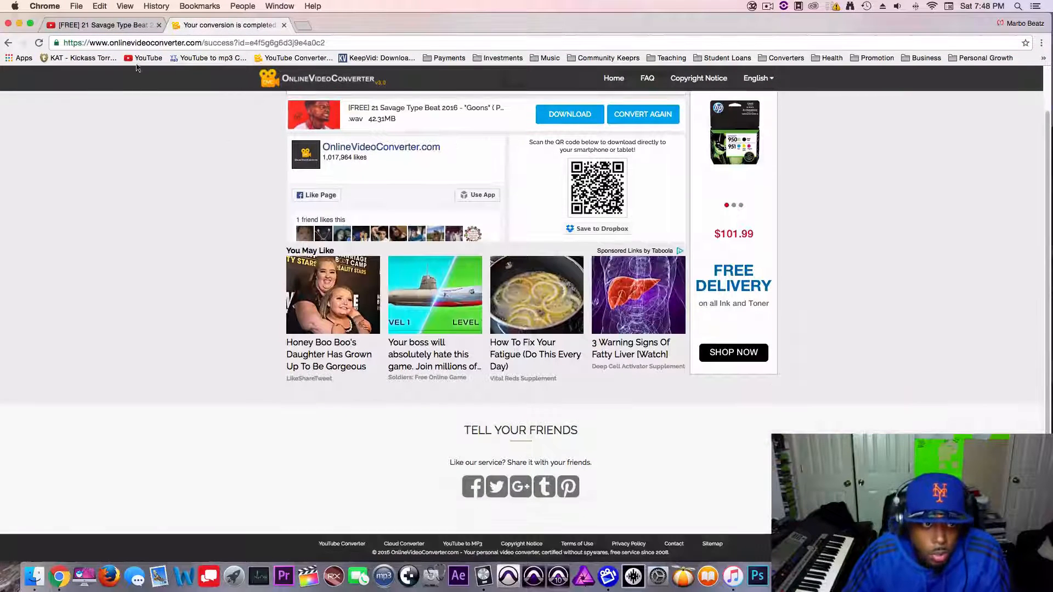
scroll(228, 132, up, 2)
click(109, 24)
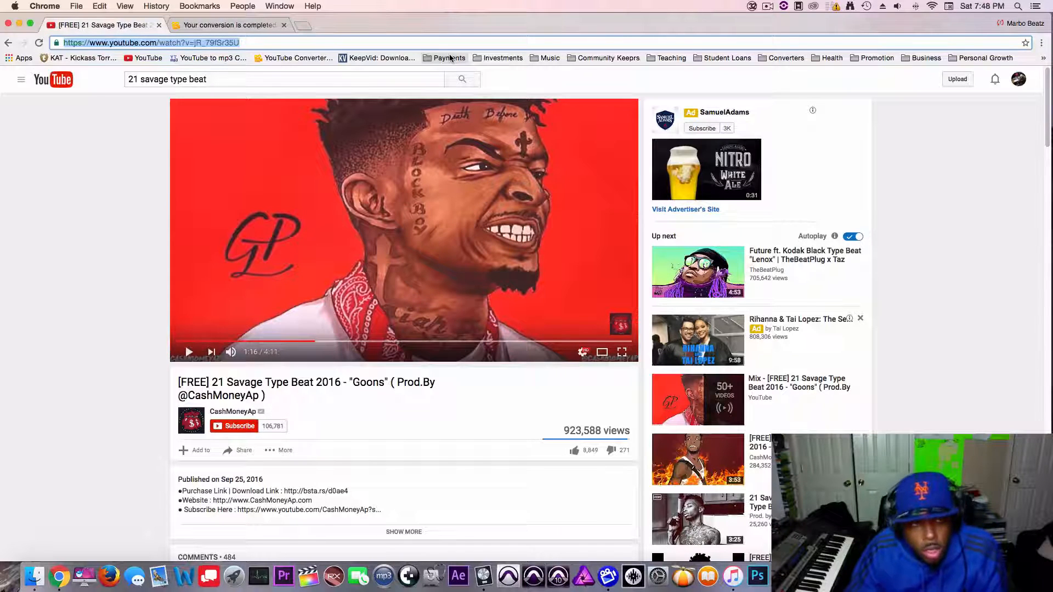
click(117, 222)
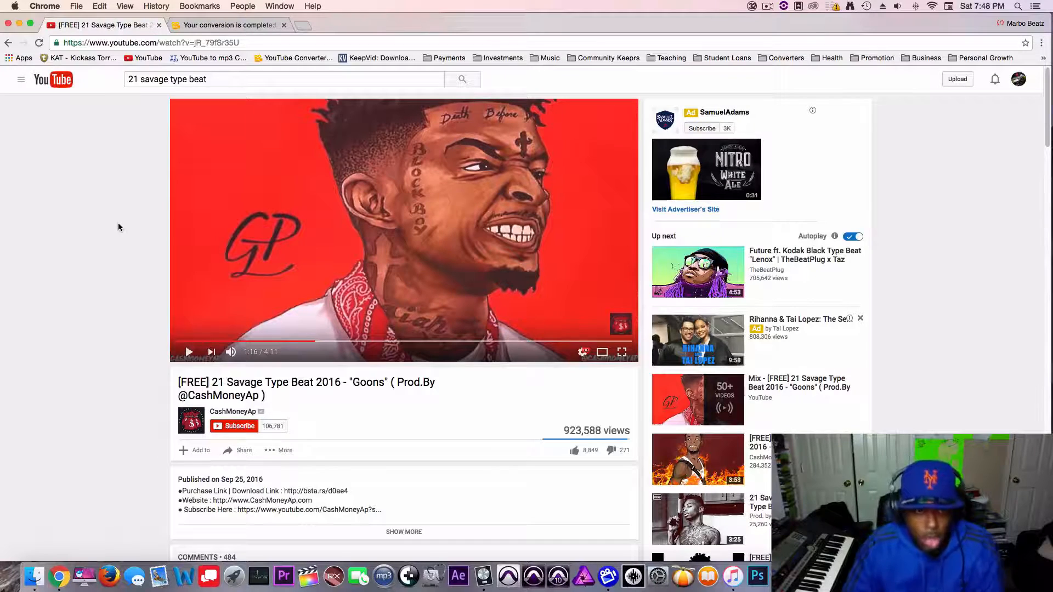
scroll(104, 224, down, 1)
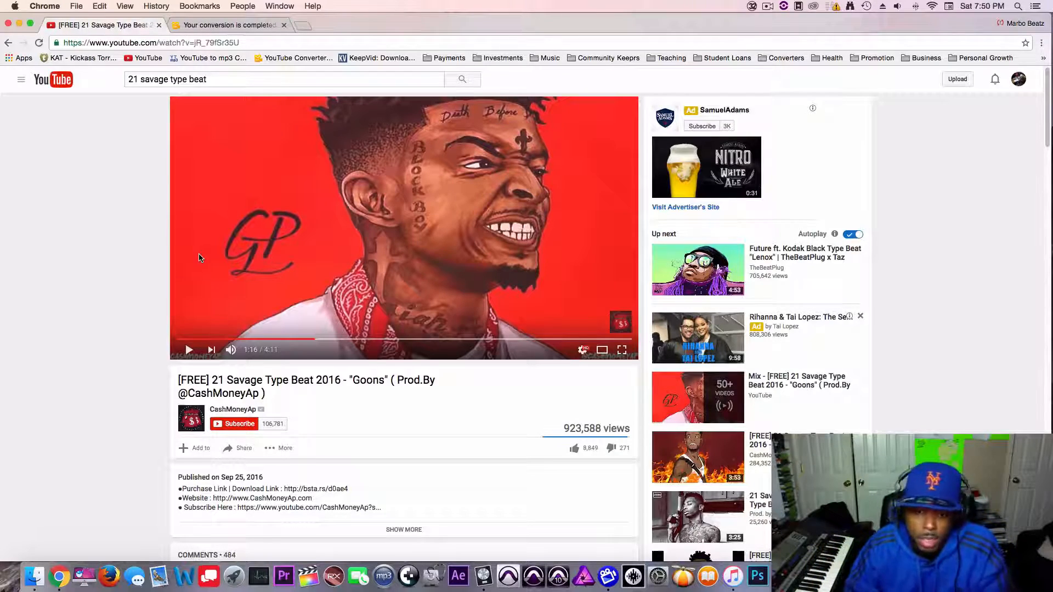
- Switch to Logic Pro X and extend the cycle range to run from bar 1 to about bar 64
click(483, 575)
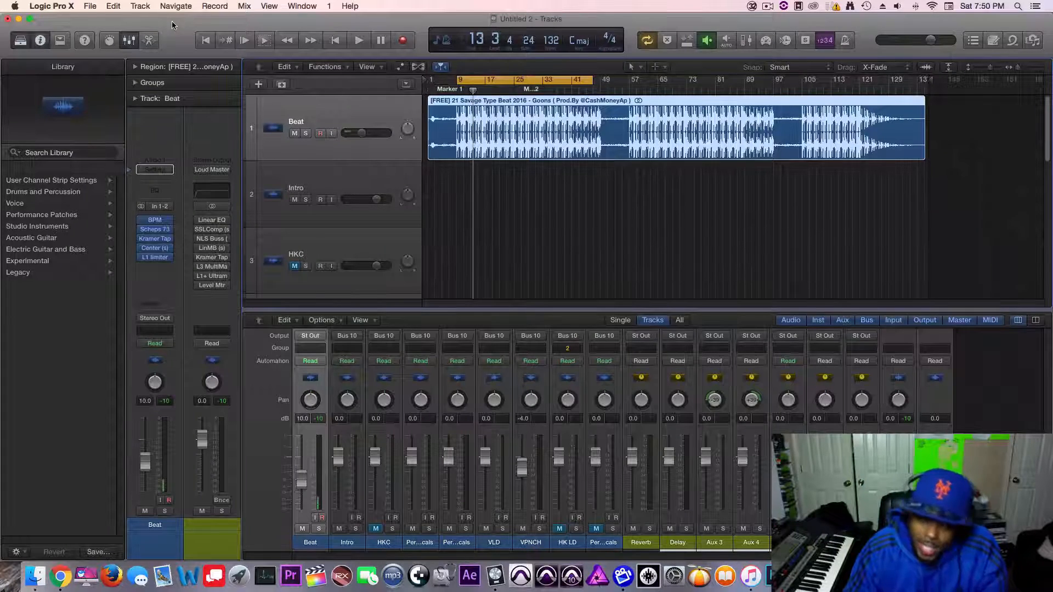
drag(474, 82, 434, 81)
drag(569, 82, 657, 93)
click(484, 228)
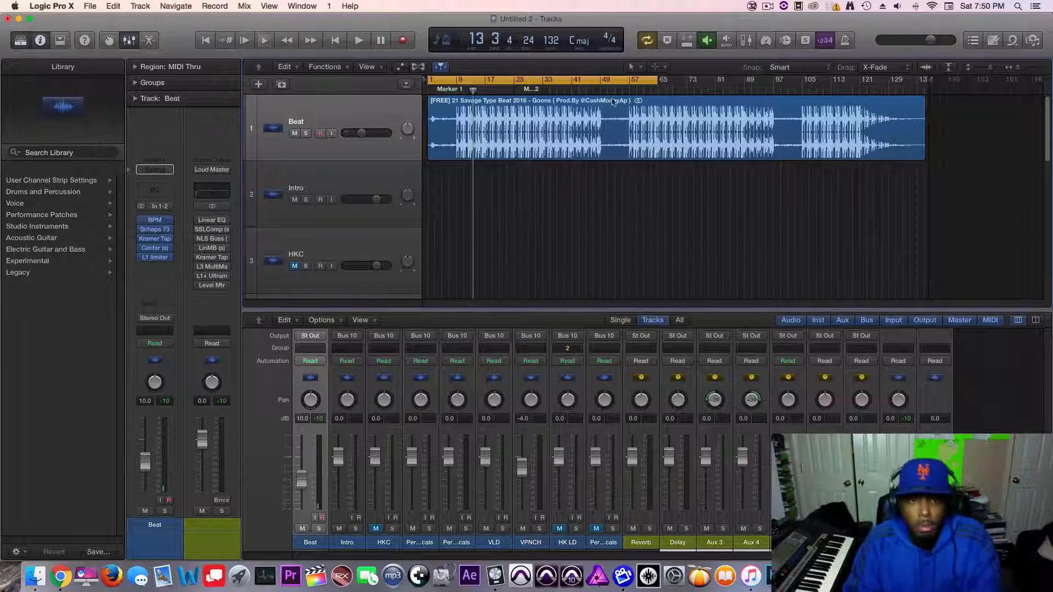
- Extend the front edge of the Beat region back and align the region's start exactly with bar 1
drag(990, 67, 1021, 67)
drag(513, 309, 447, 274)
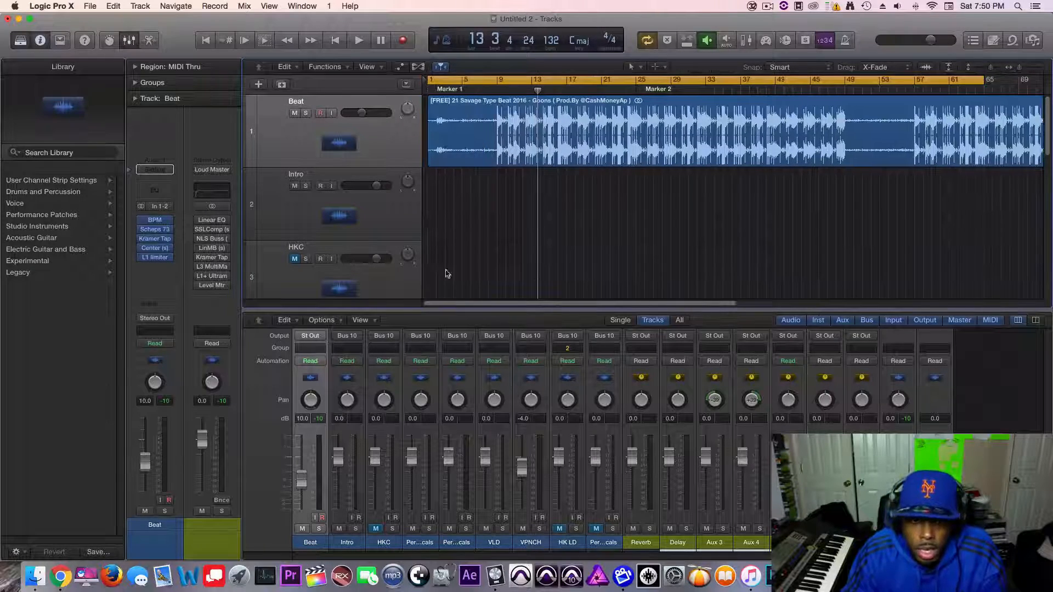
drag(995, 69, 1026, 67)
drag(490, 303, 442, 304)
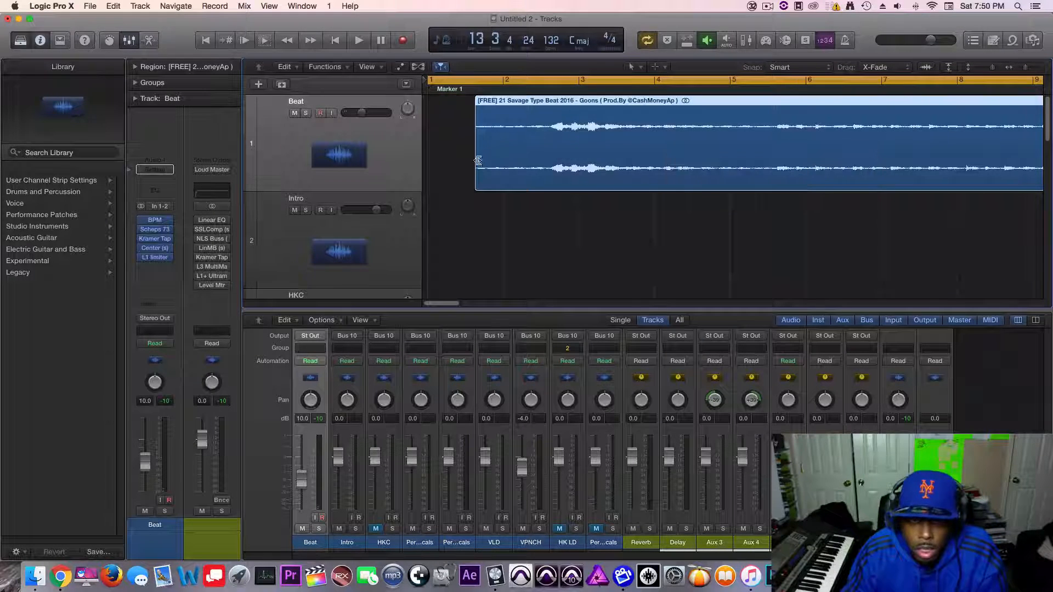
drag(476, 160, 370, 143)
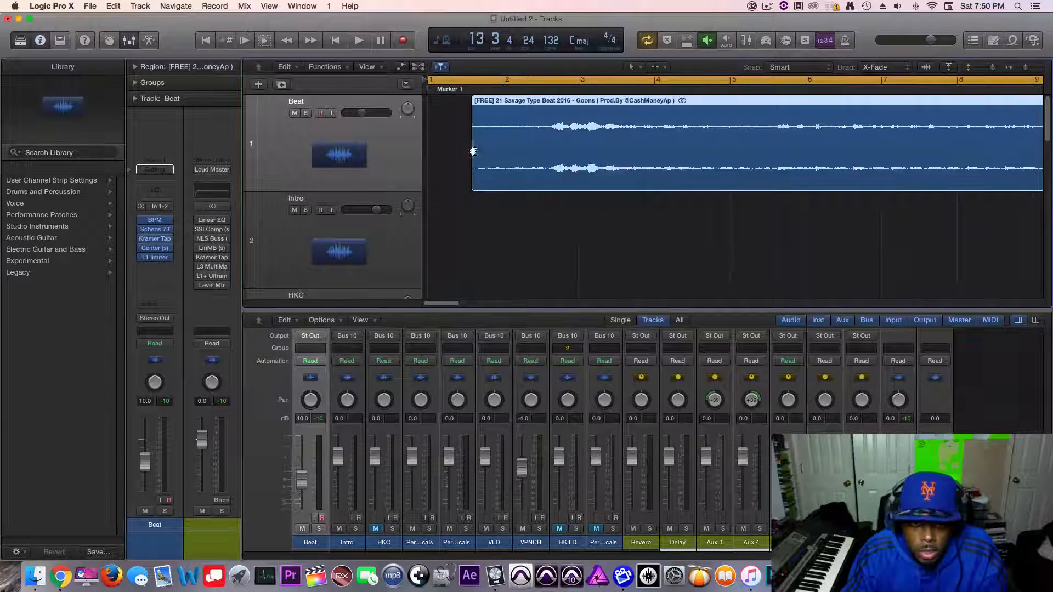
drag(475, 151, 434, 143)
drag(1025, 67, 1036, 67)
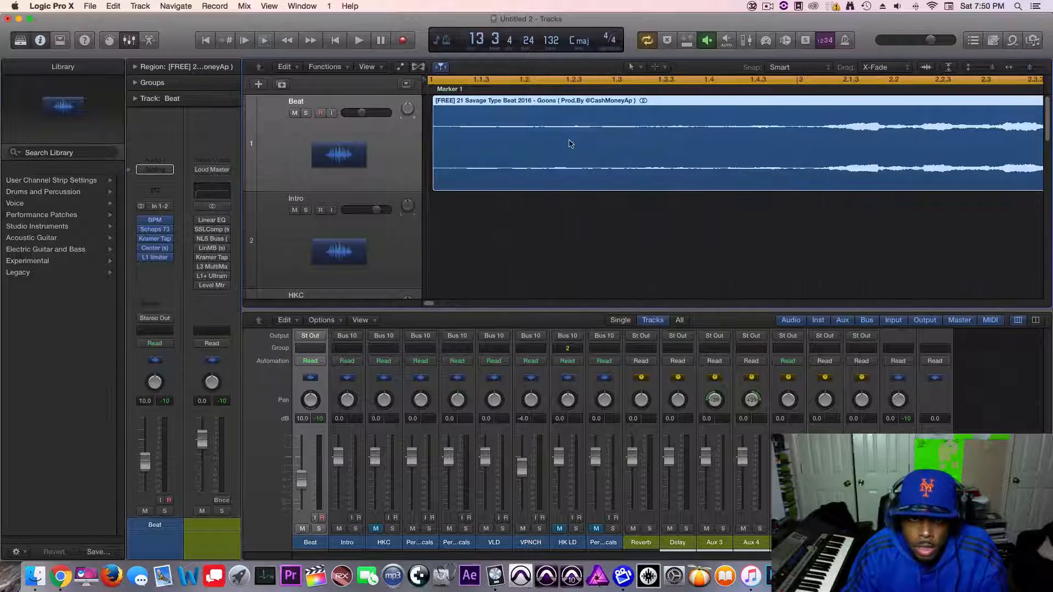
drag(570, 144, 547, 136)
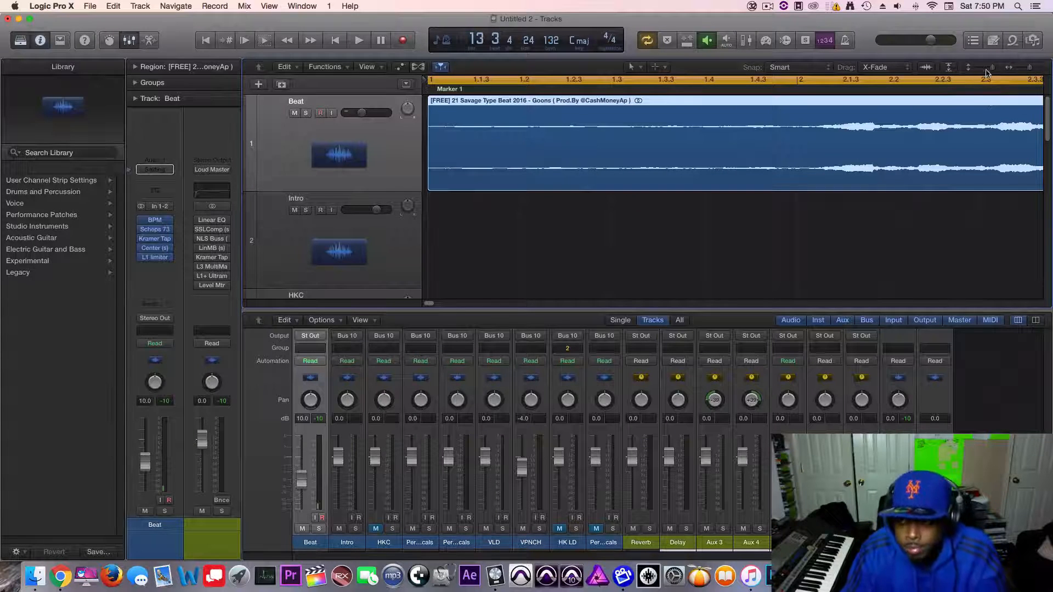
drag(987, 71, 994, 70)
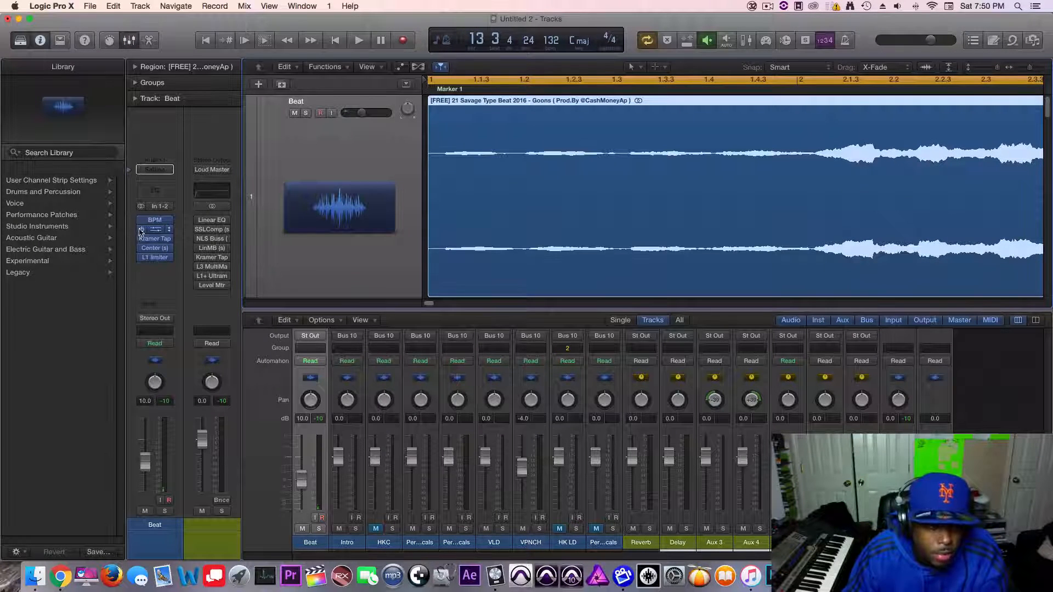
- Bypass the Scheps 73, Kramer Tape, Center and L1 limiter plug-ins on the Beat track and remove its BPM Counter
drag(141, 230, 168, 358)
click(170, 222)
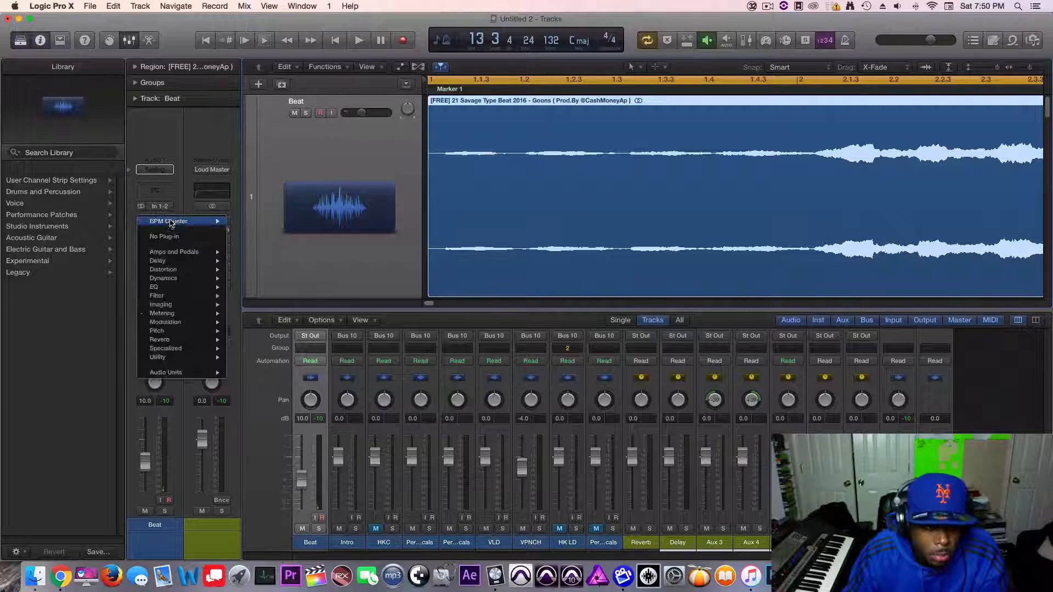
click(157, 221)
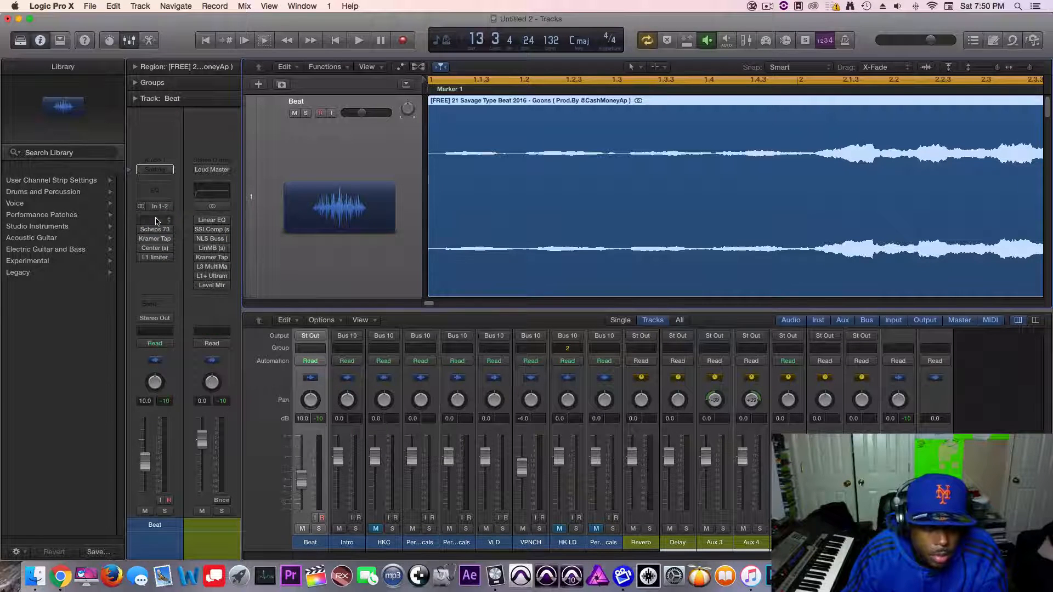
click(158, 221)
click(166, 221)
click(169, 207)
click(146, 225)
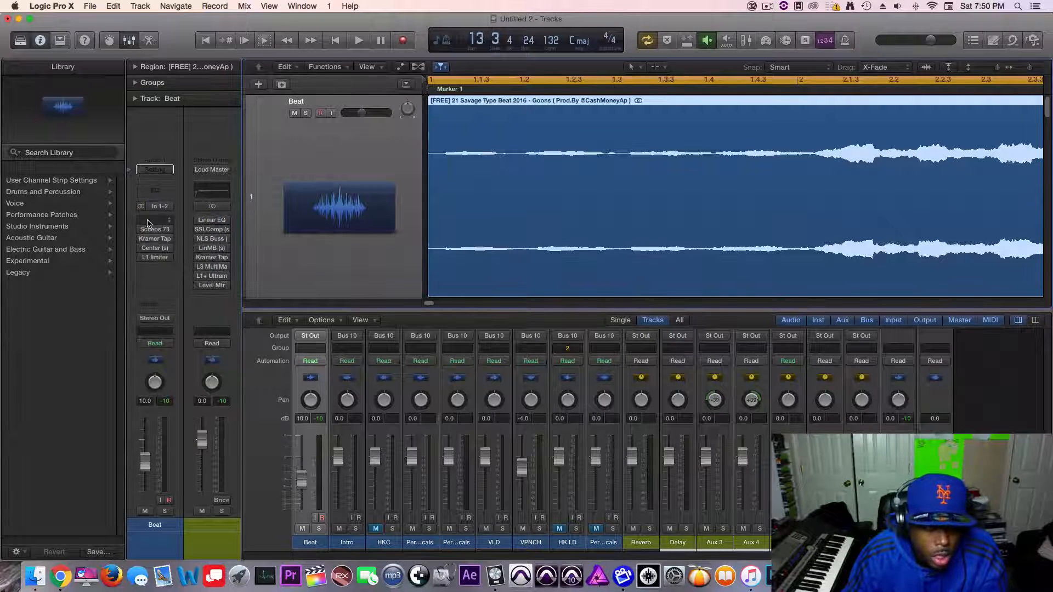
- Try a stereo BPM Counter in the Beat track's first effect slot and clear the slot again
click(152, 221)
mouse_move(188, 297)
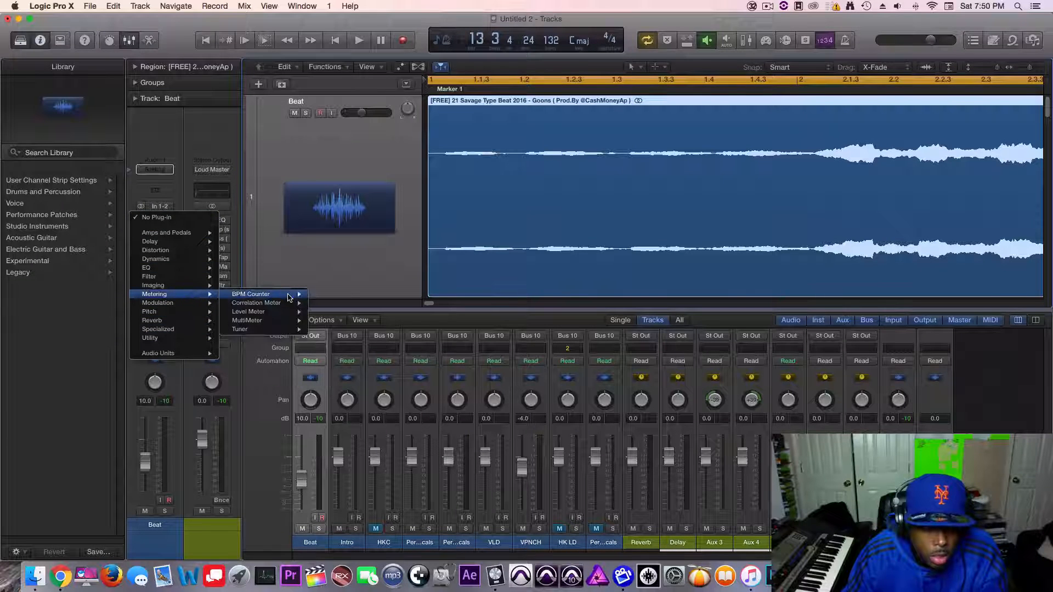
click(336, 296)
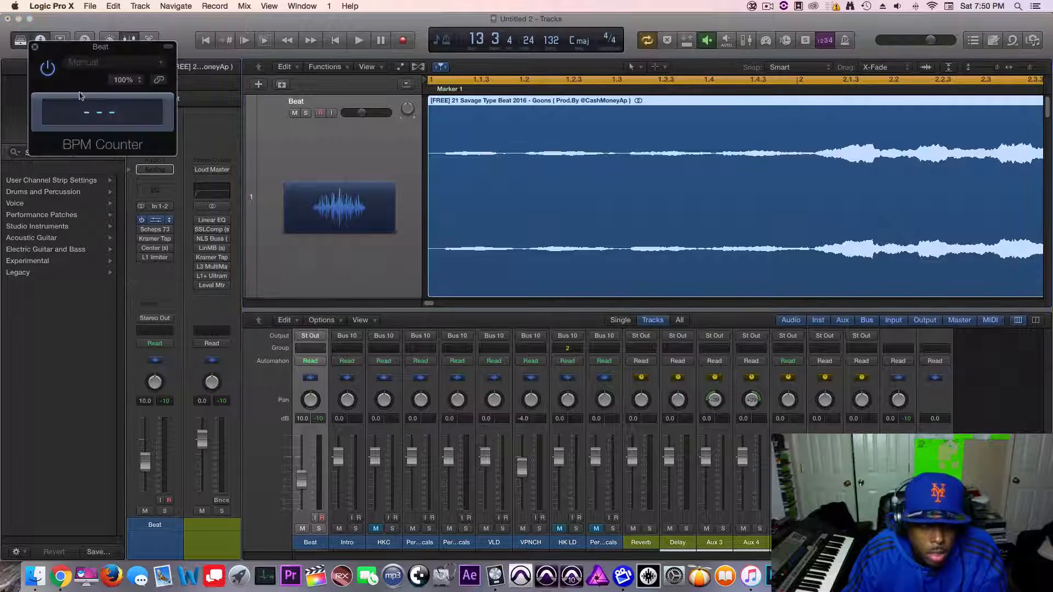
click(35, 50)
click(165, 220)
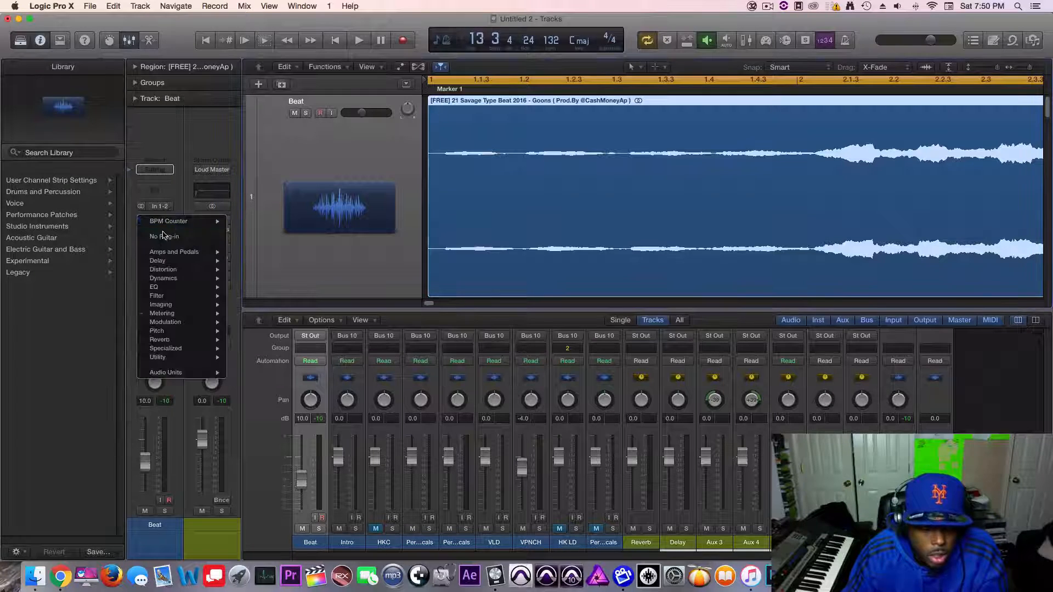
click(158, 222)
- Insert the stereo BPM Counter metering plug-in in the Beat track's first effect slot and close its window
click(155, 220)
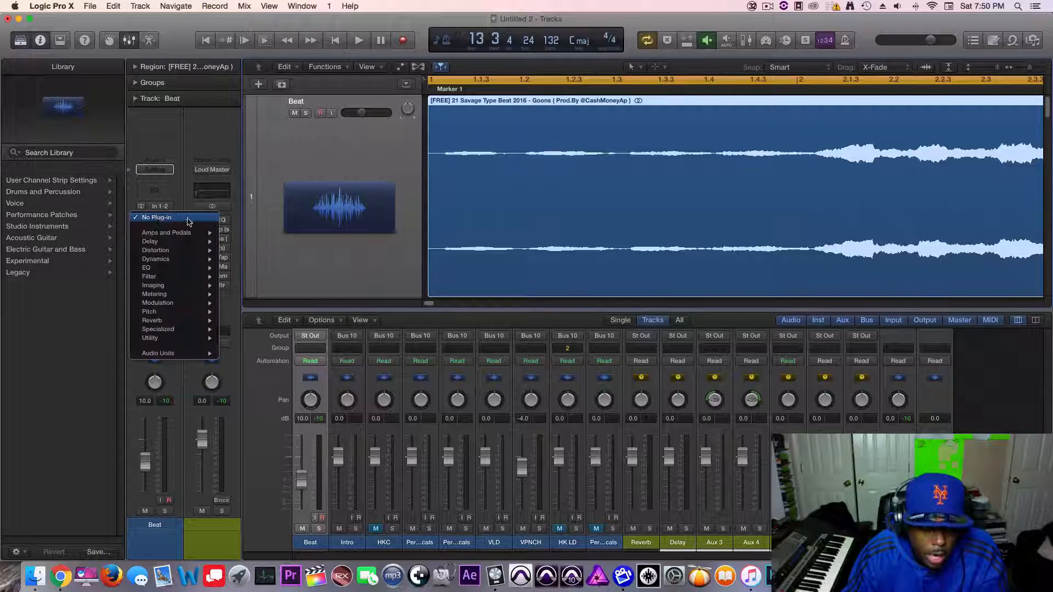
mouse_move(204, 295)
mouse_move(272, 297)
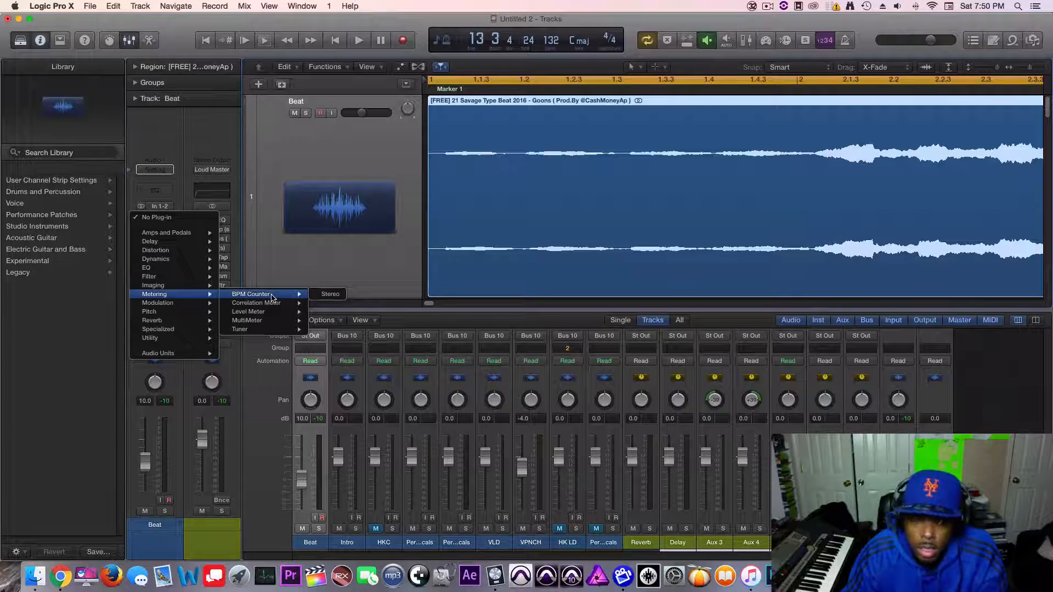
click(328, 295)
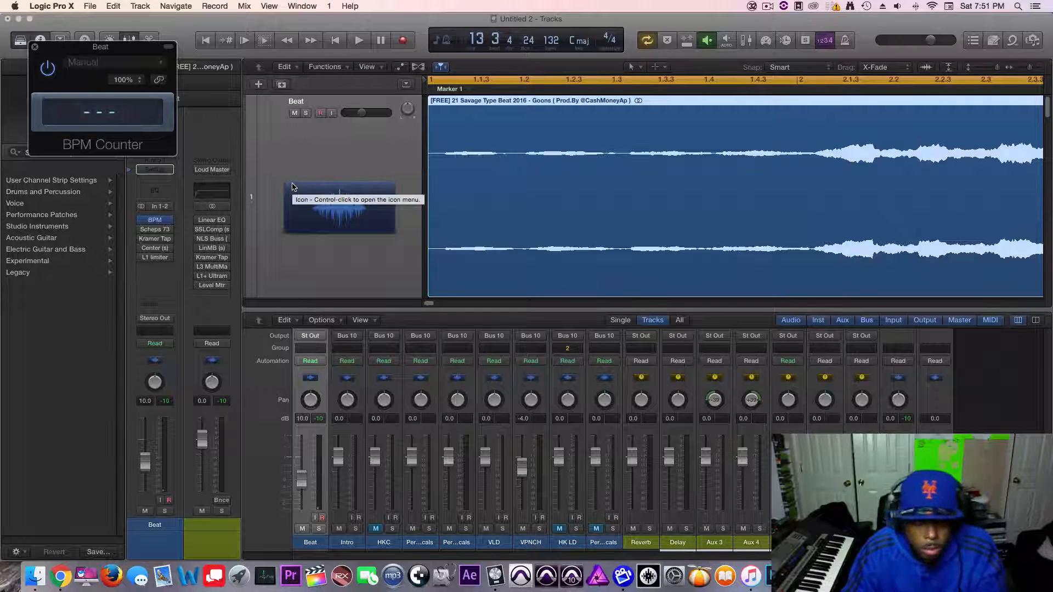
click(34, 47)
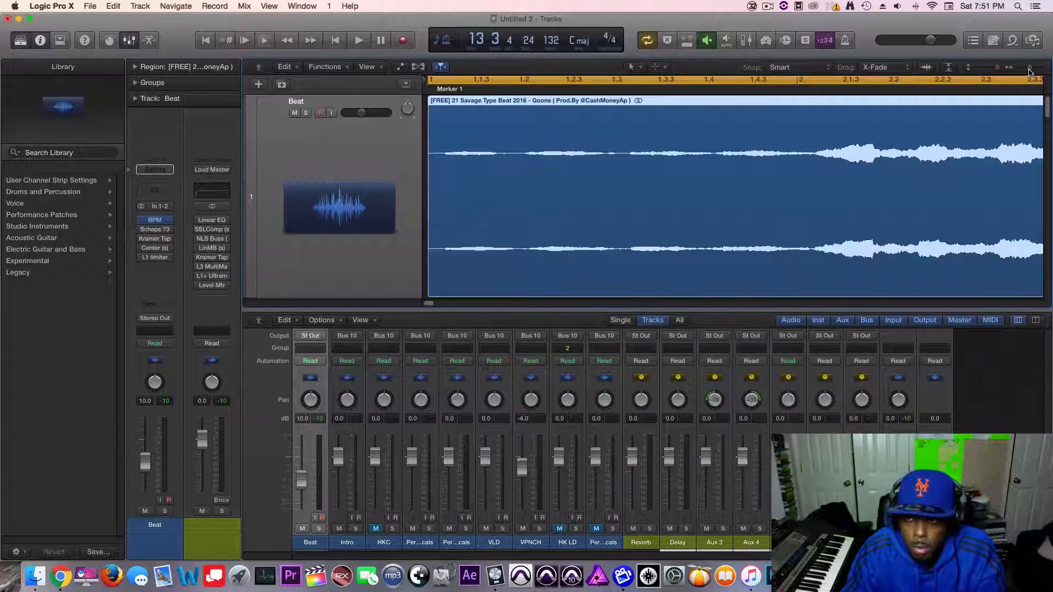
- Trim the silent lead-in off the front of the Beat region and place the region's start at bar 1
mouse_move(1030, 68)
mouse_down()
mouse_move(1005, 71)
mouse_move(1035, 69)
mouse_up()
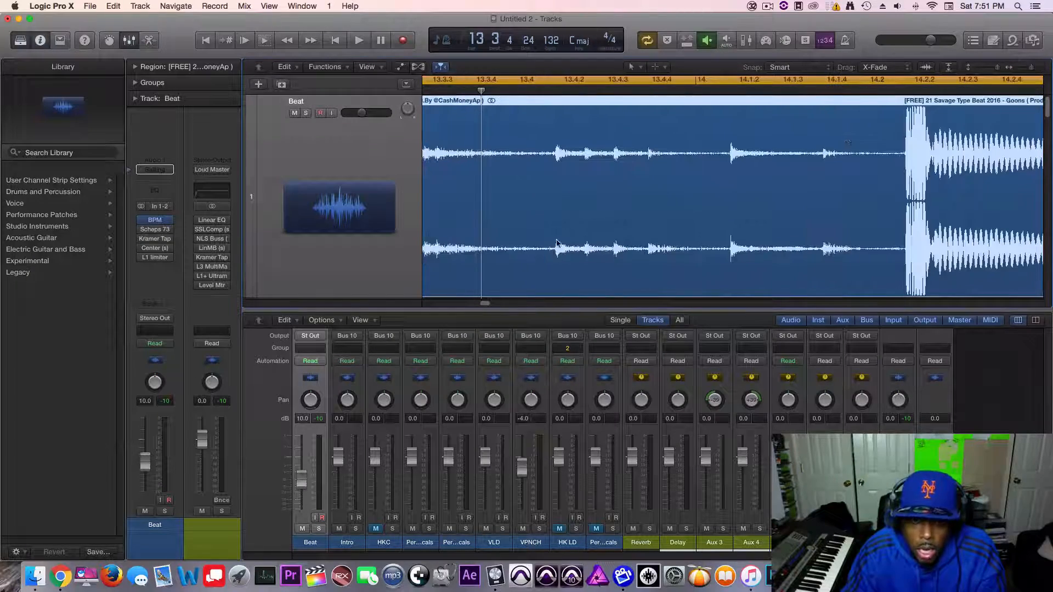
drag(486, 304, 424, 286)
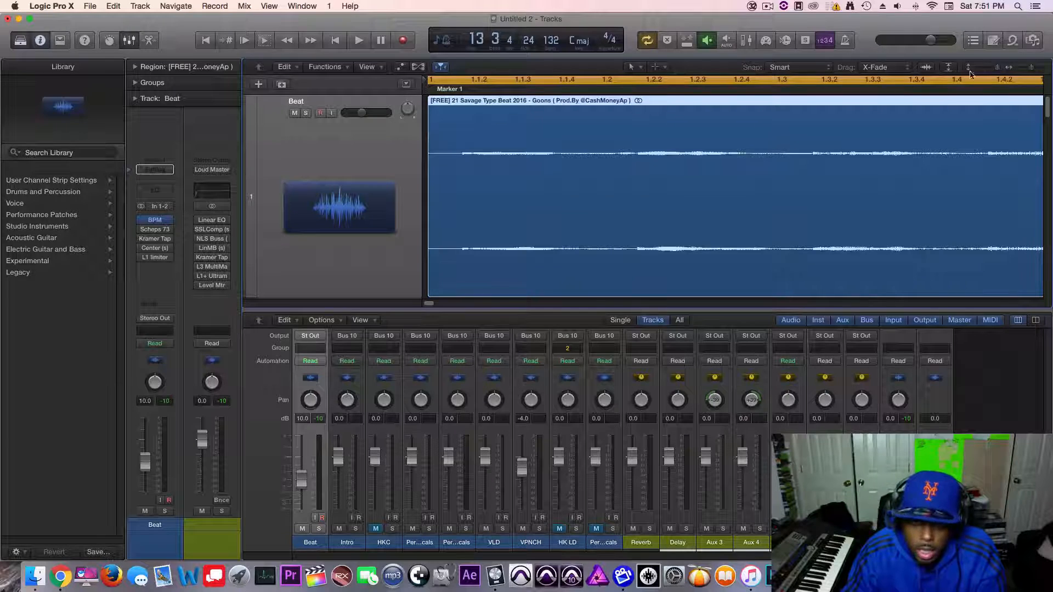
drag(429, 228, 433, 200)
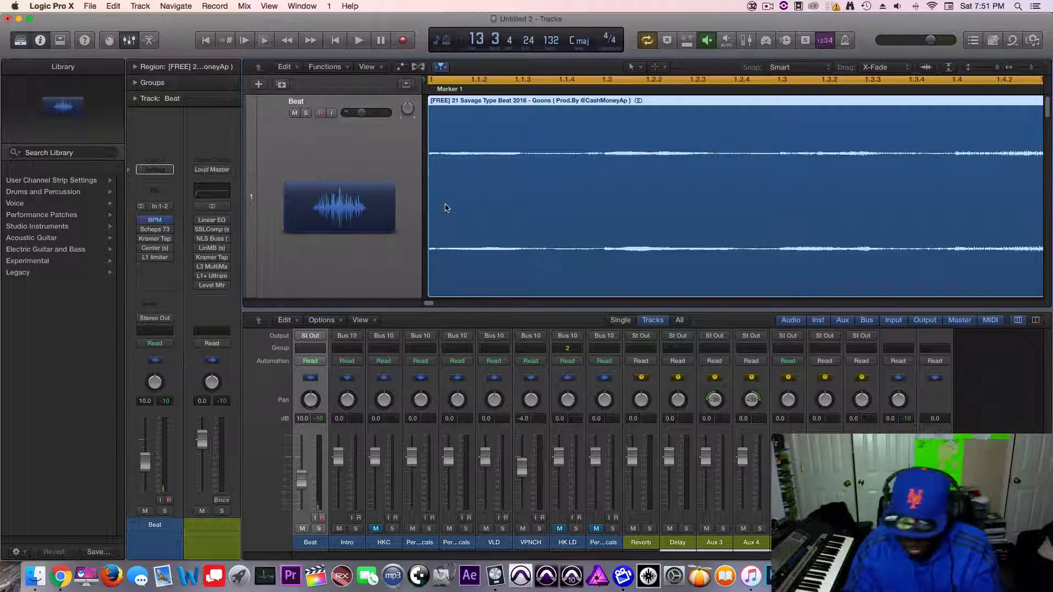
- Undo the last move of the Beat region and extend its front edge back to bar 1
key(super+z)
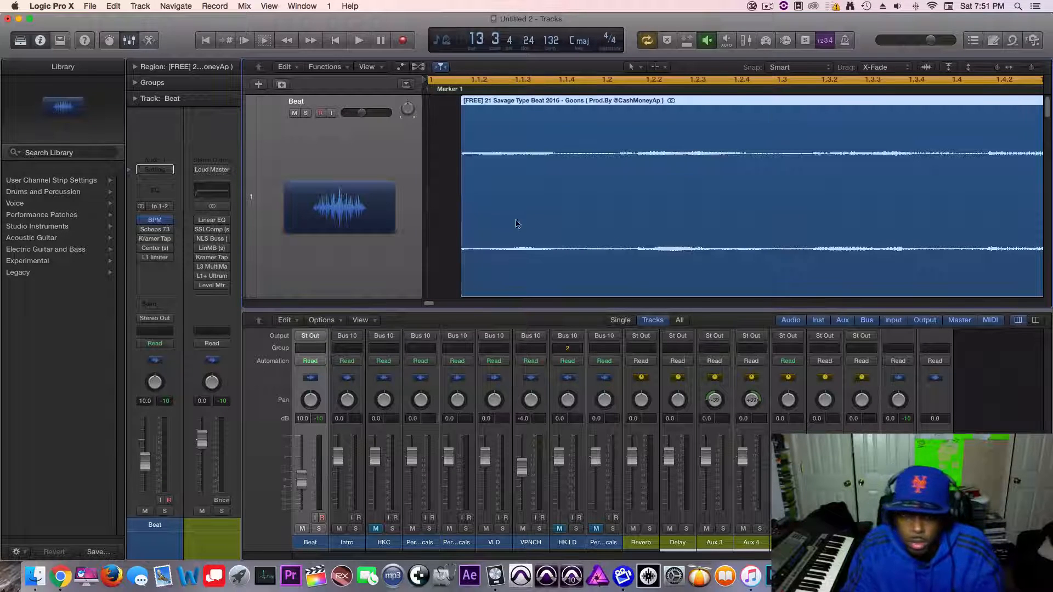
drag(461, 218, 397, 209)
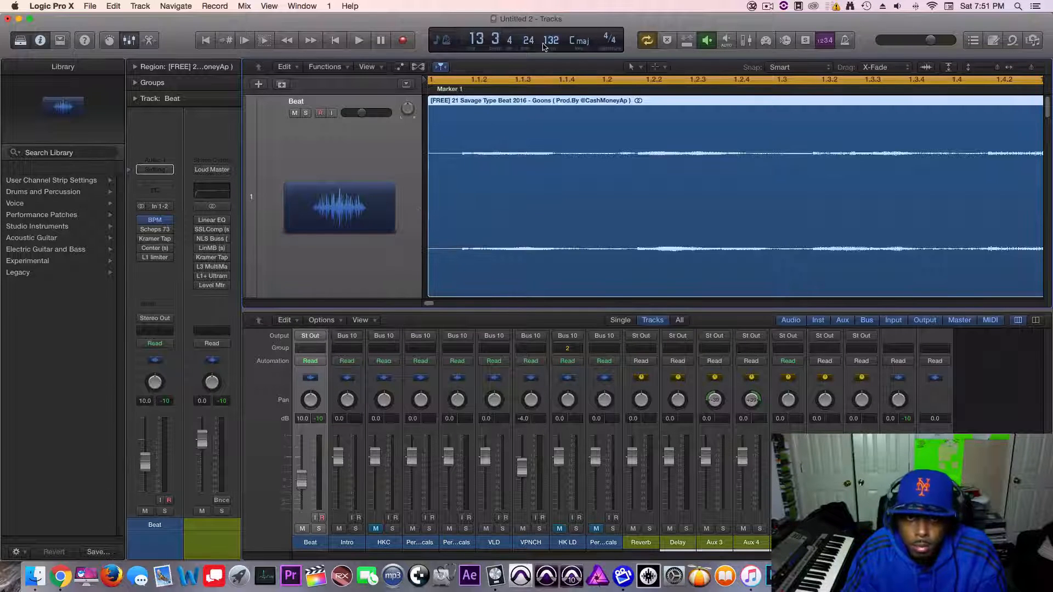
- Play the beat from the opening, jump to the drum entry at bar 9 to check its timing, and stop playback
click(844, 45)
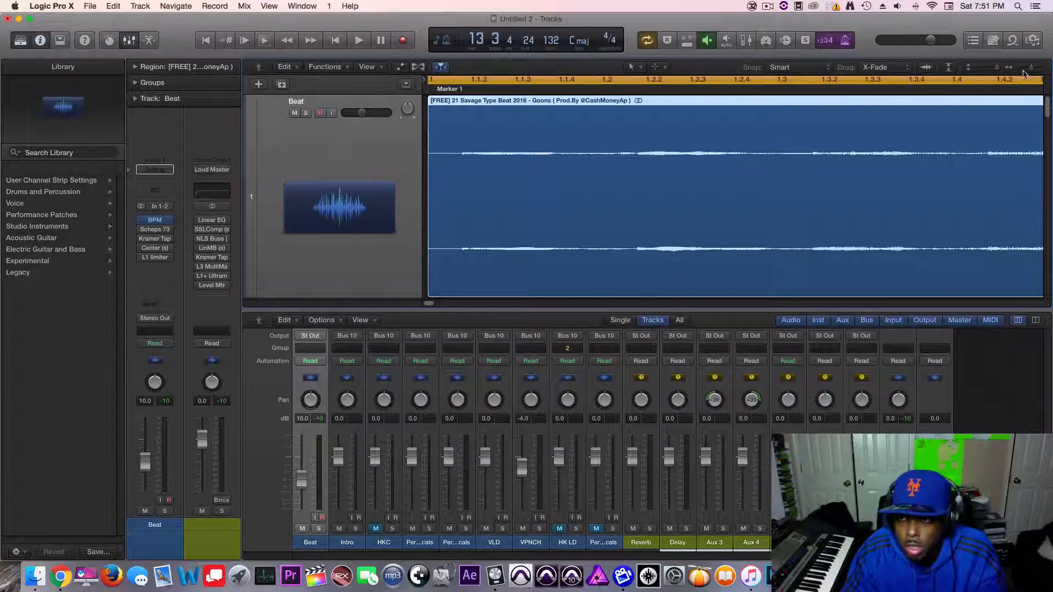
drag(1030, 68, 1011, 68)
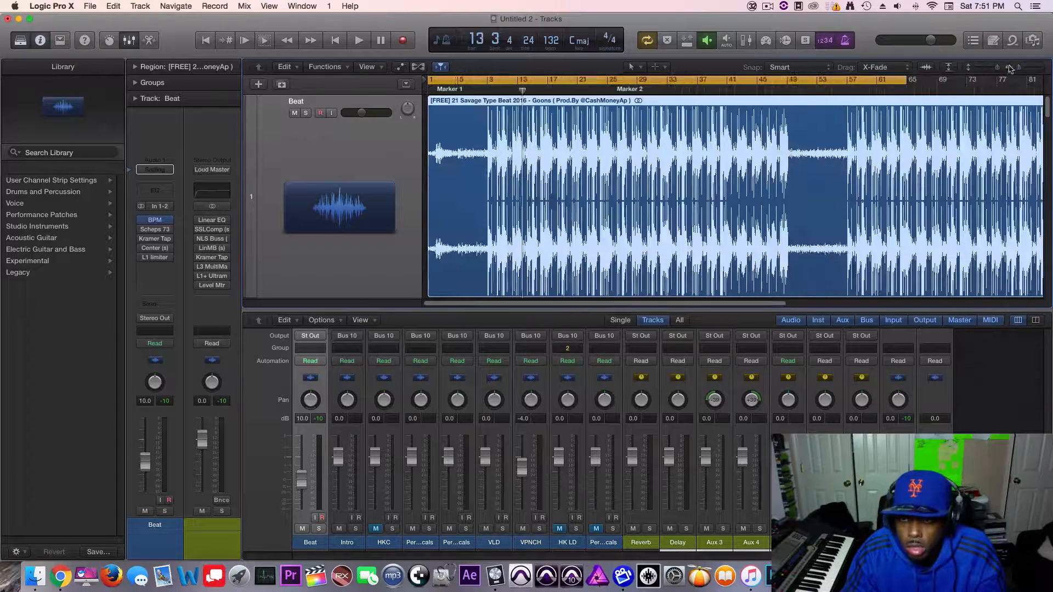
click(360, 41)
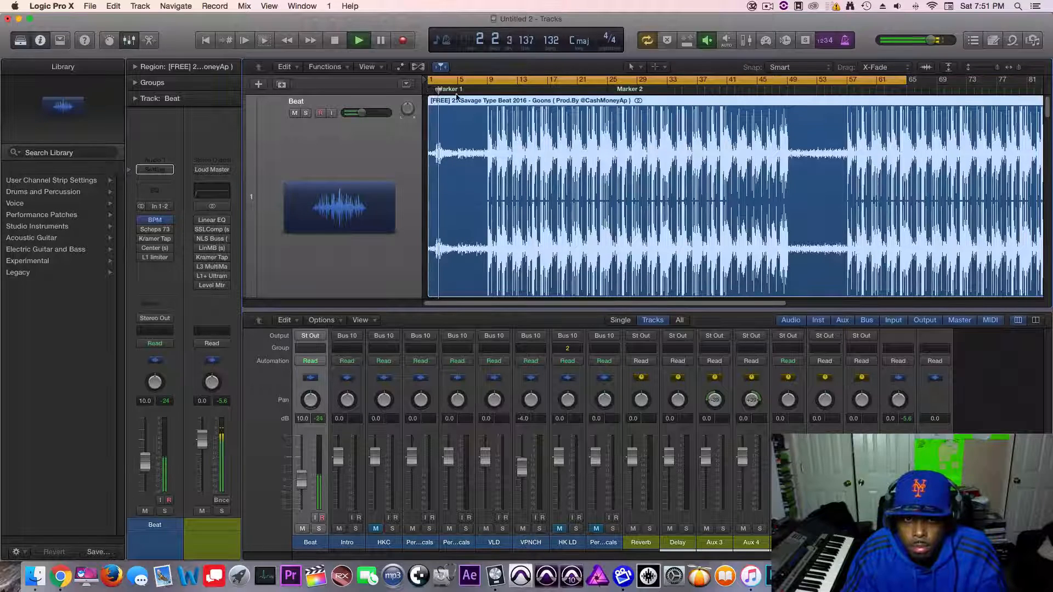
click(489, 91)
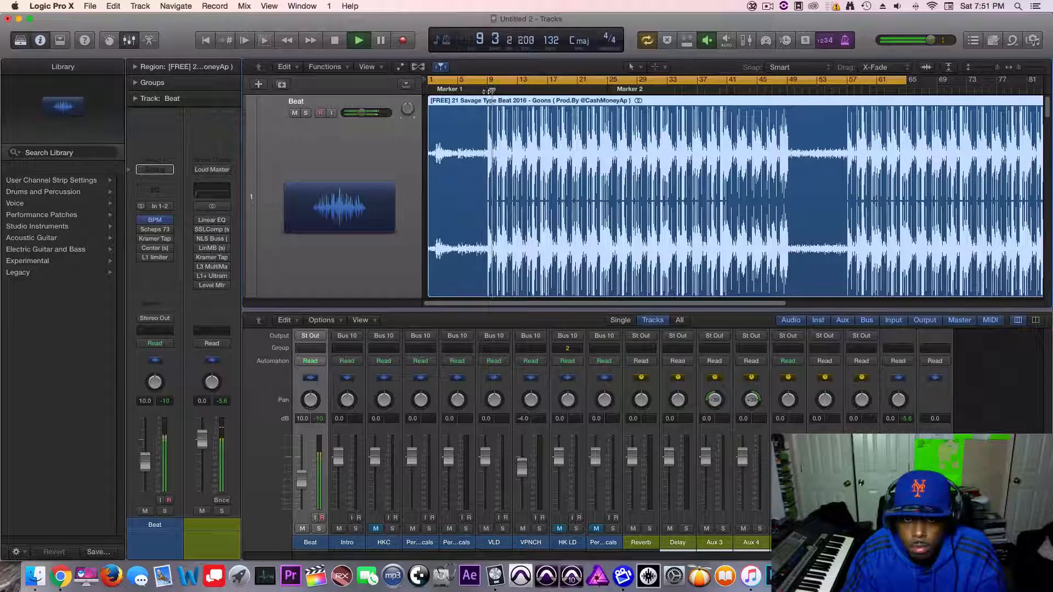
click(335, 41)
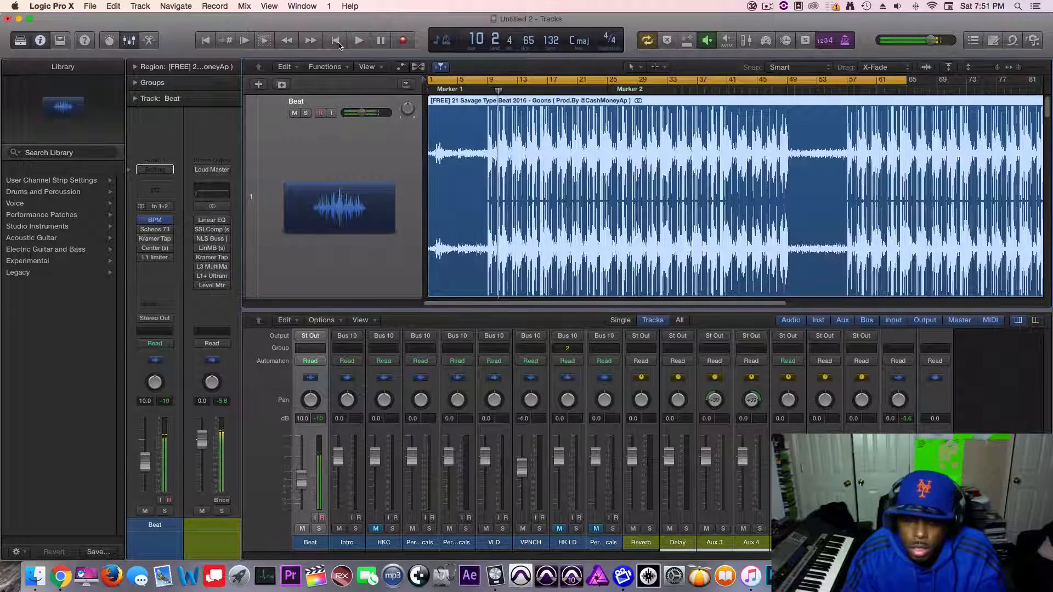
- Turn off cycle mode, audition the beat past bar 10 and return the playhead to the start of bar 1
click(468, 81)
key(space)
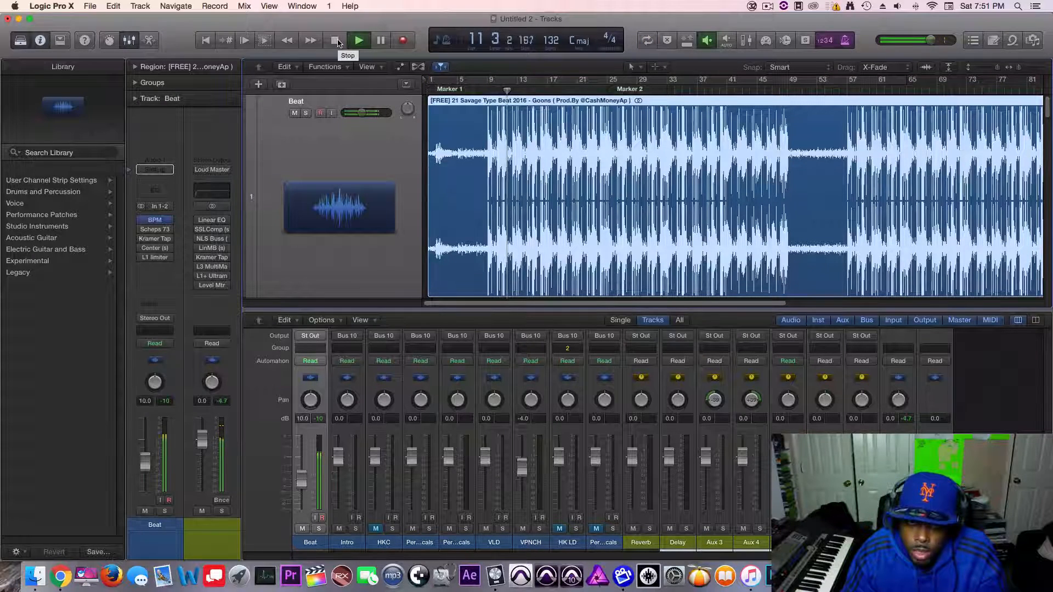
click(335, 41)
click(335, 41)
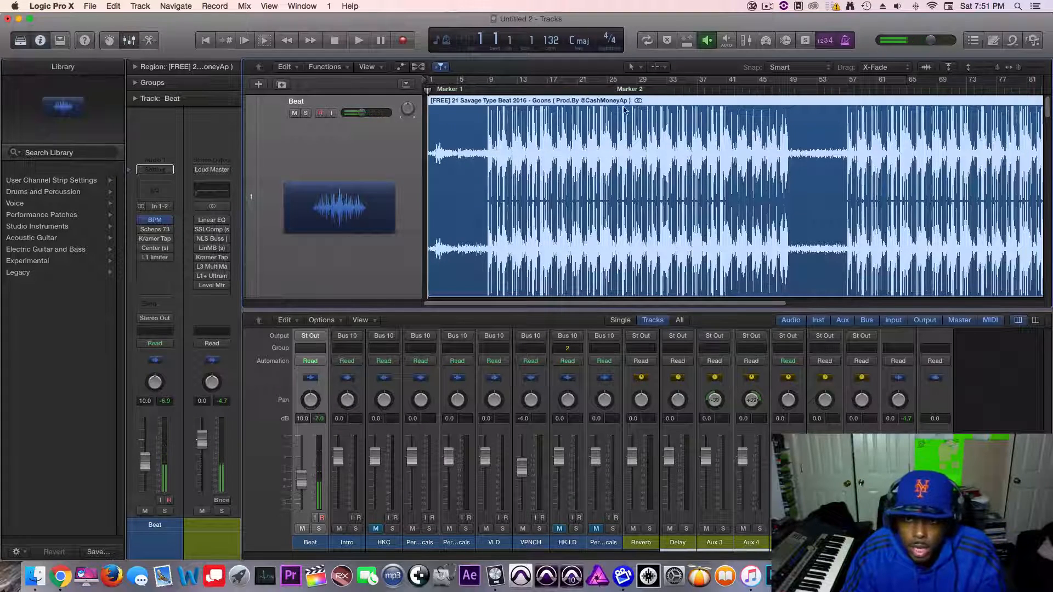
- Trim the silence before the first sound off the Beat region and move the region's new start to bar 1
drag(1018, 70, 1042, 68)
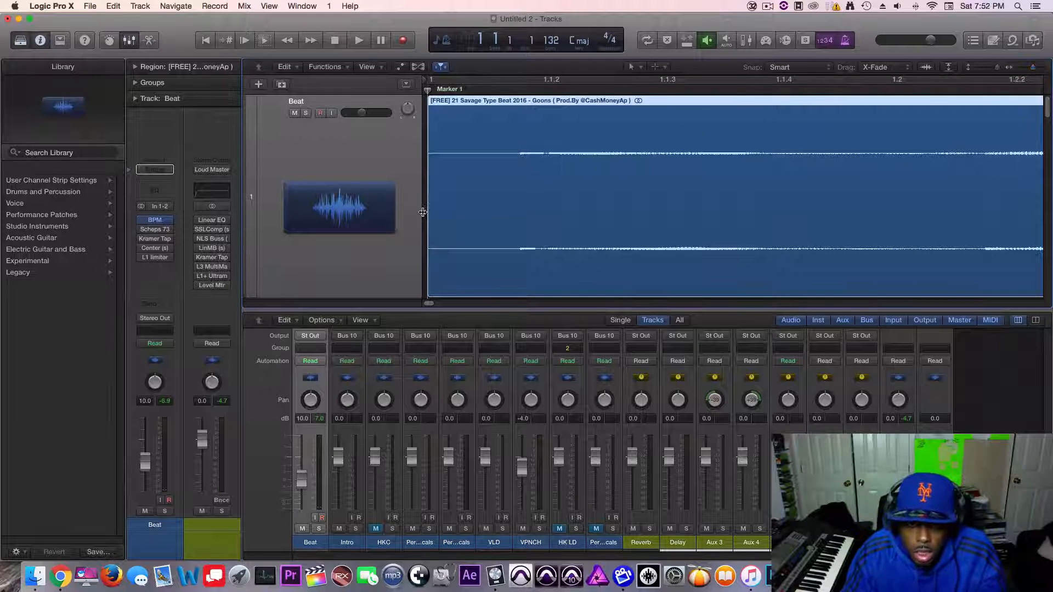
drag(432, 213, 519, 215)
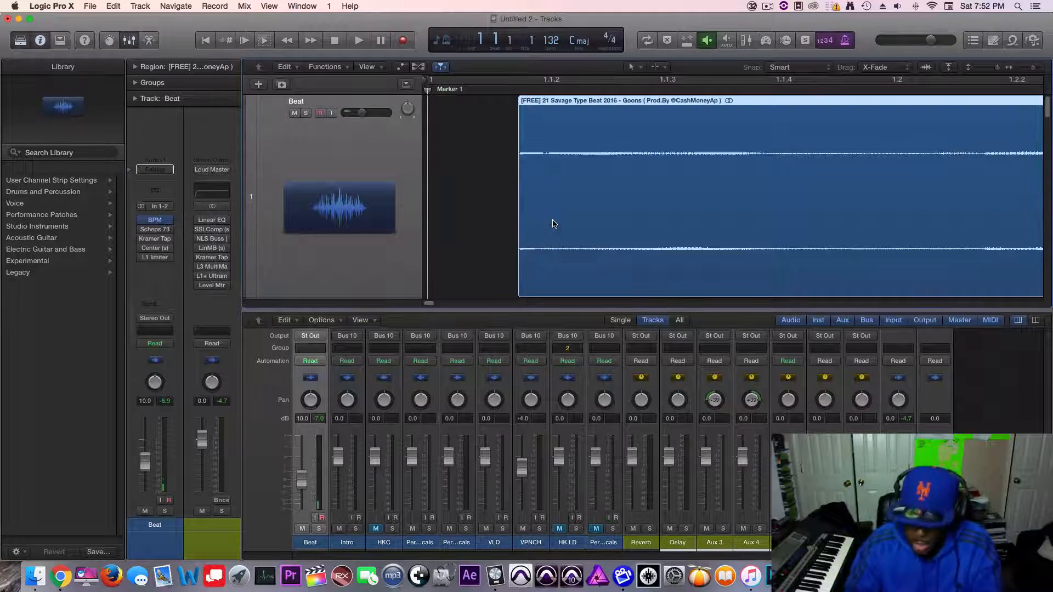
key(super+z)
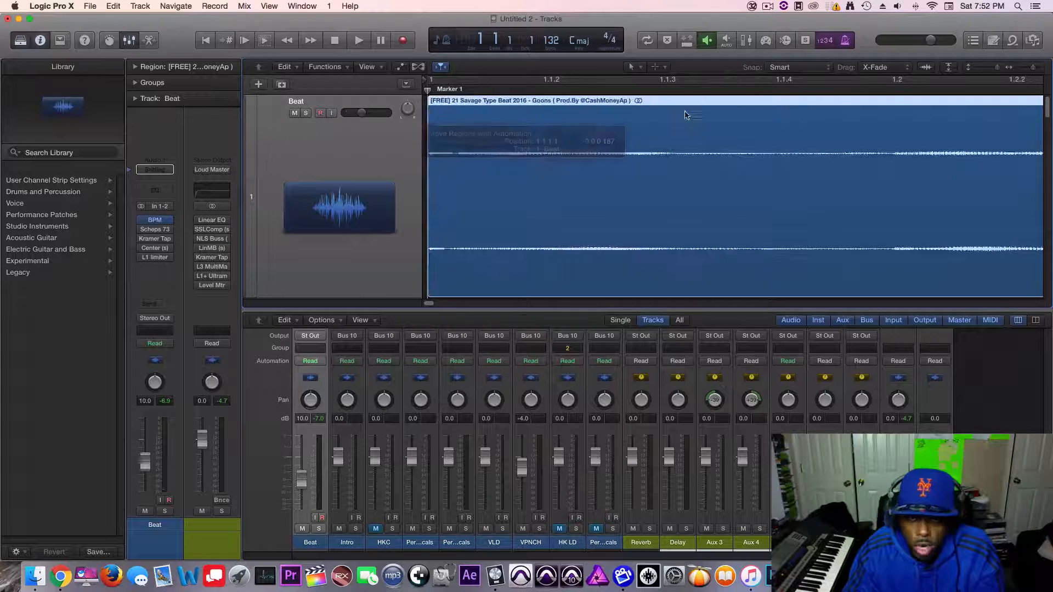
- Open the Beat track's BPM Counter and play the drum section from bar 9 to measure the tempo
drag(1029, 68, 1021, 69)
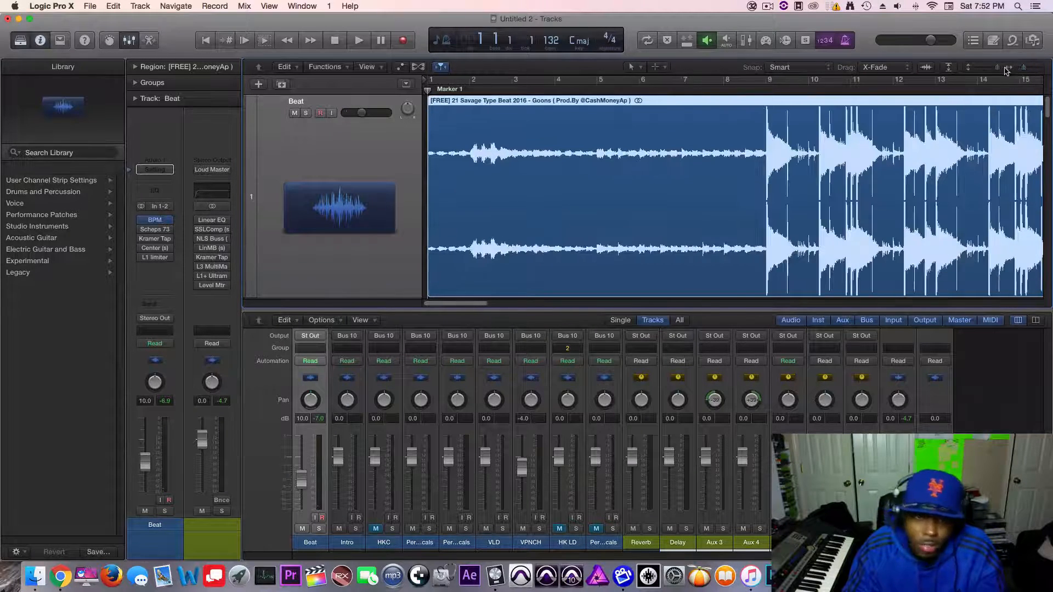
click(155, 220)
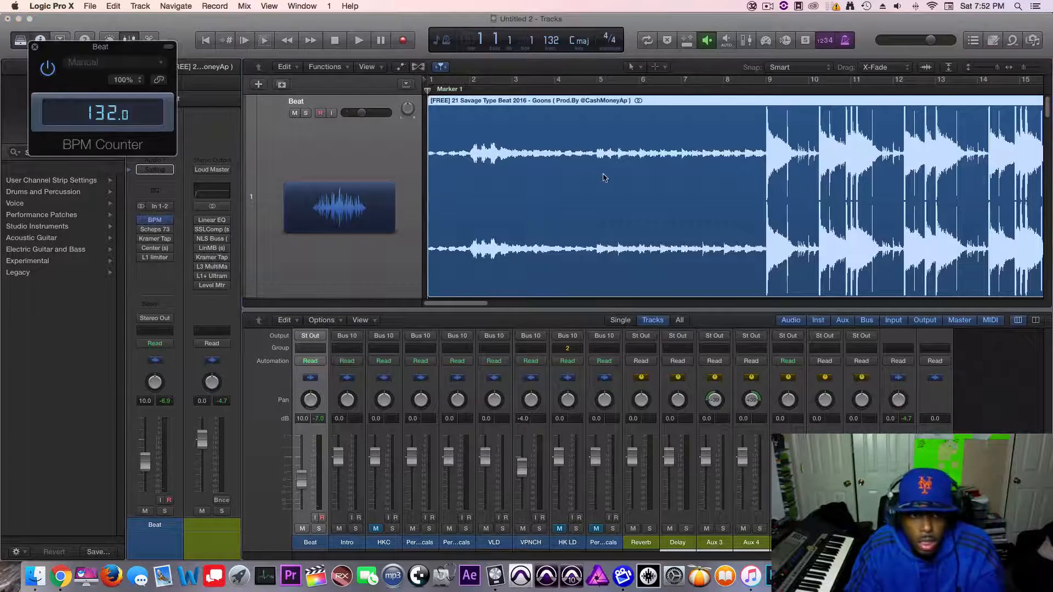
drag(1023, 66, 1017, 67)
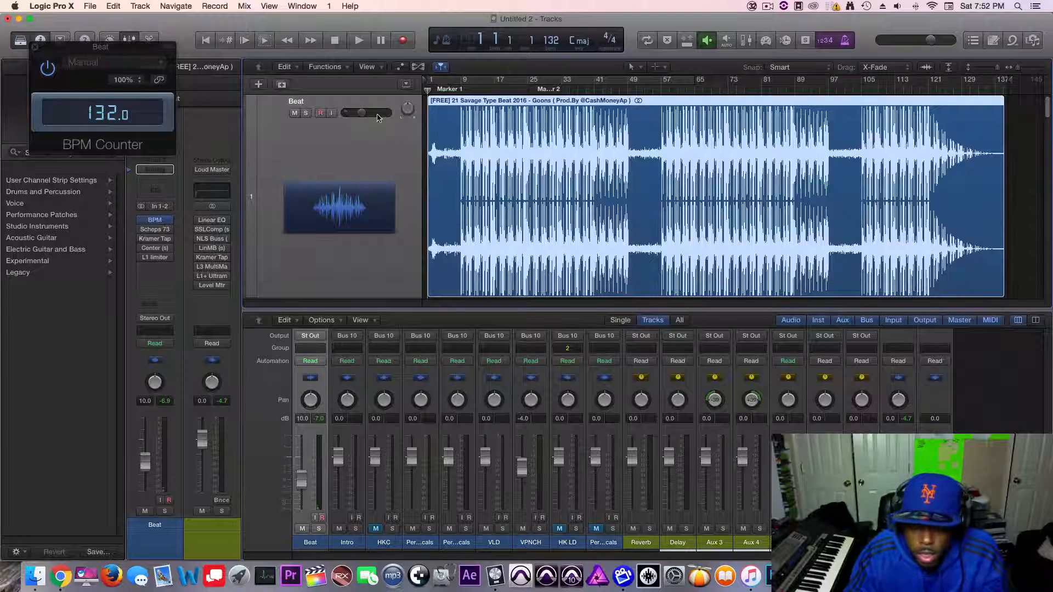
click(457, 90)
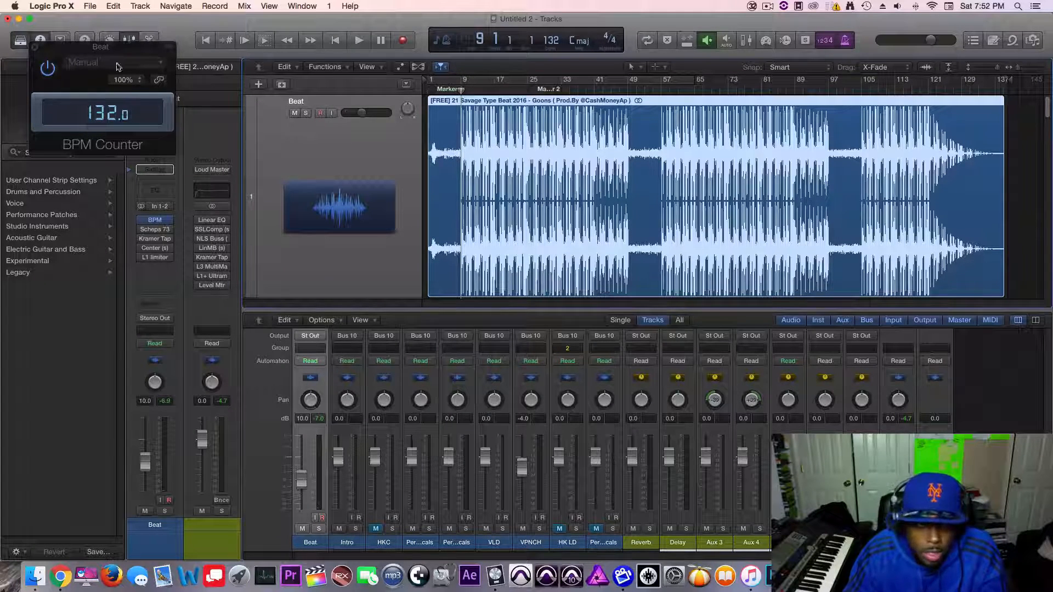
drag(117, 66, 242, 169)
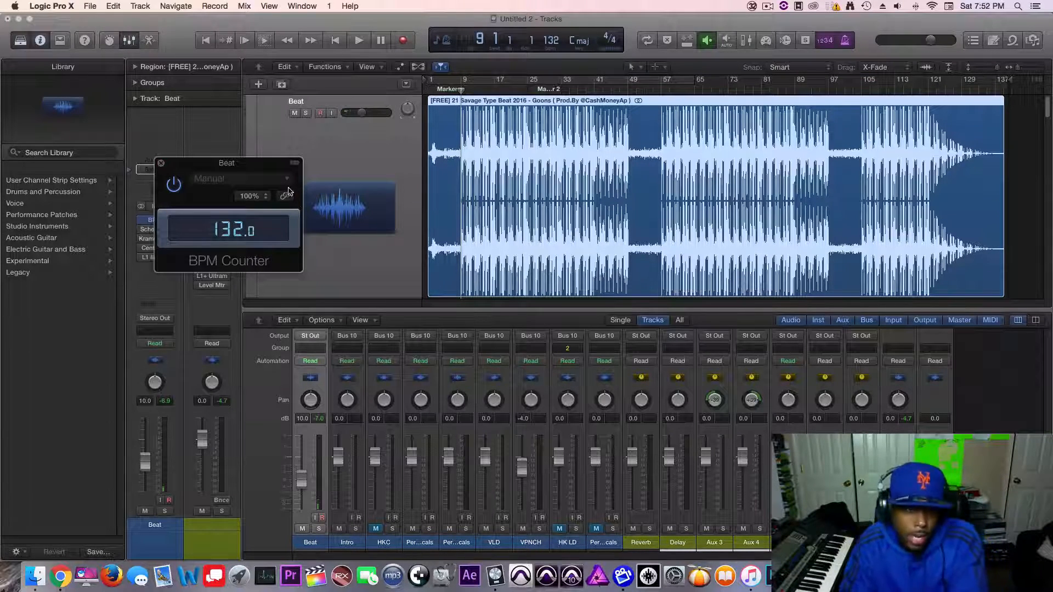
key(space)
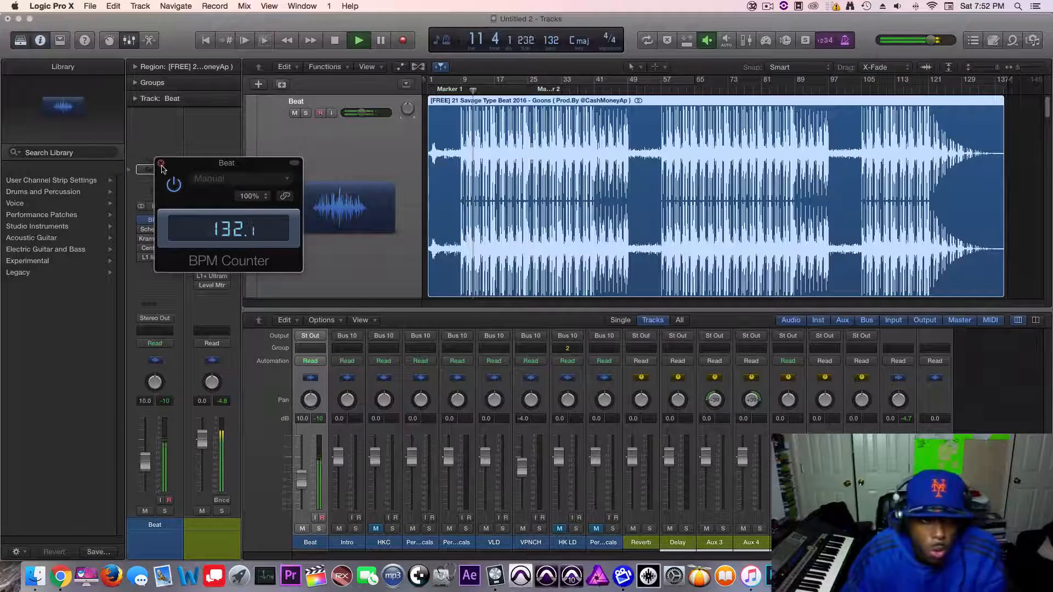
drag(192, 167, 216, 185)
key(space)
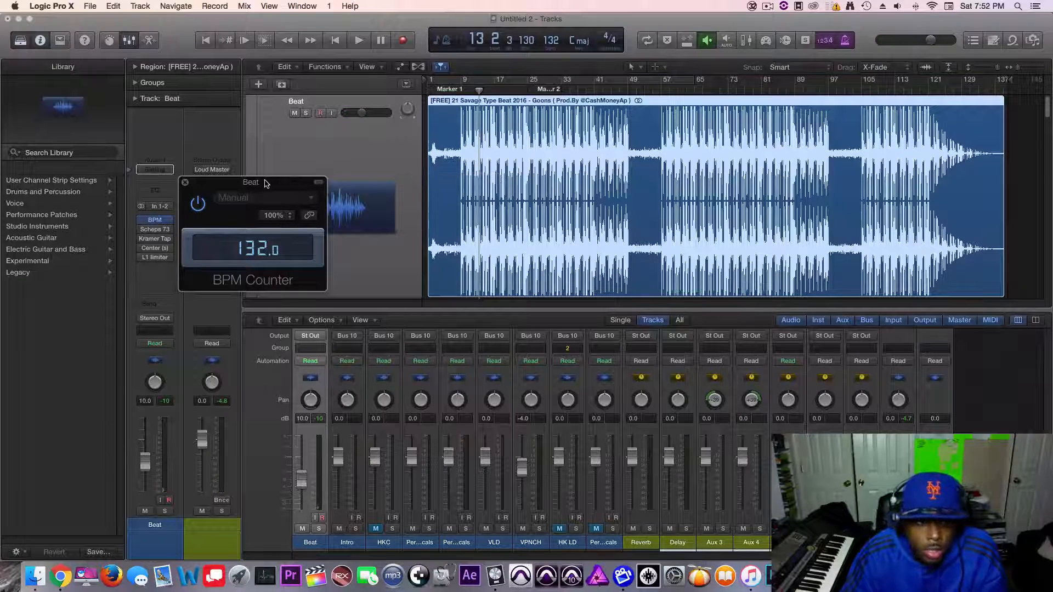
drag(266, 183, 271, 185)
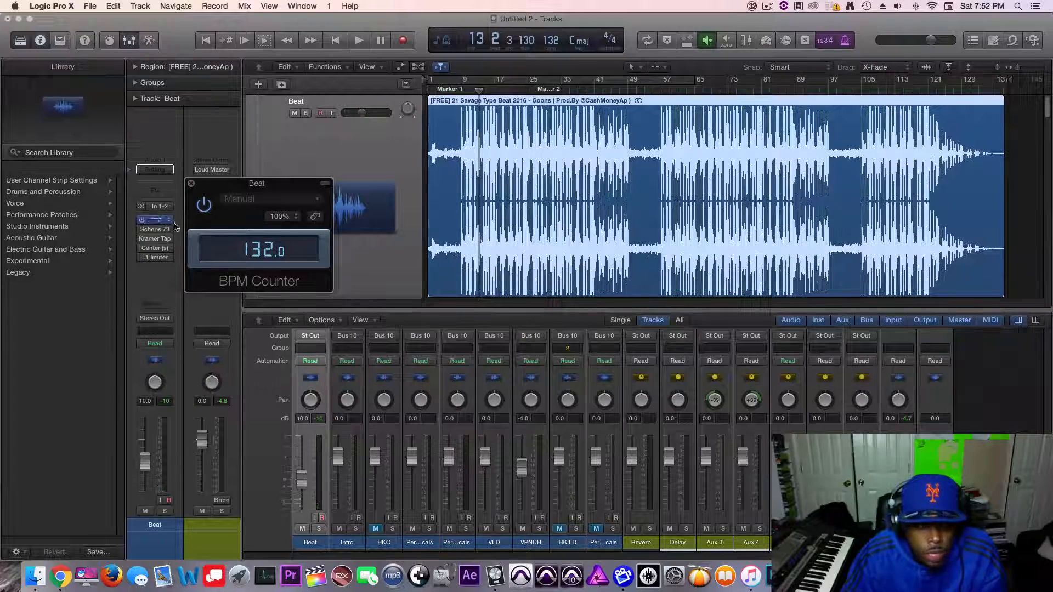
- Open the Scheps 73 plug-in on the Beat track and load its Full Reset factory preset
click(154, 230)
drag(557, 61, 678, 106)
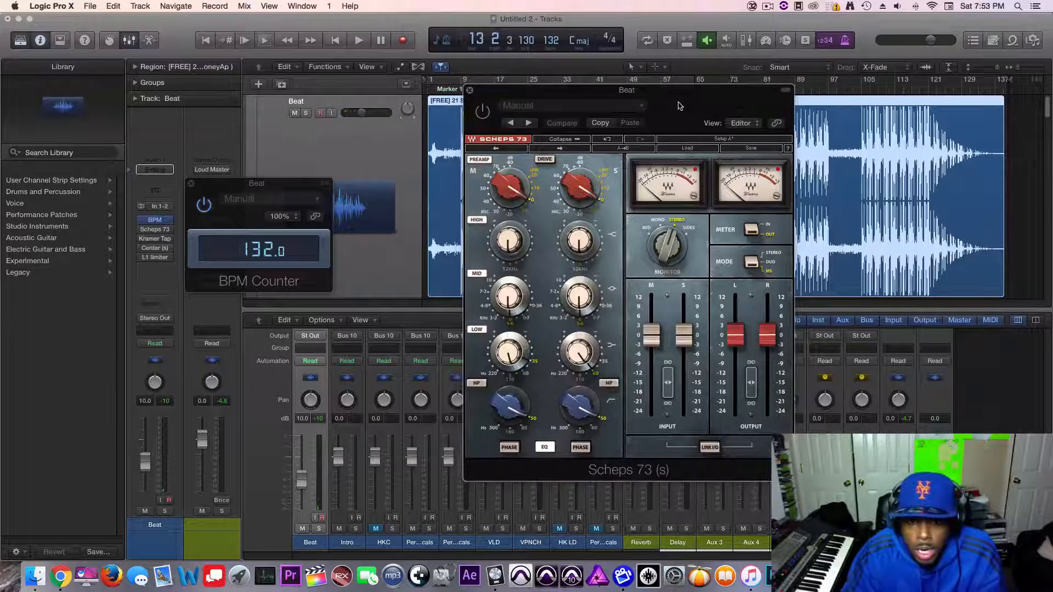
click(560, 108)
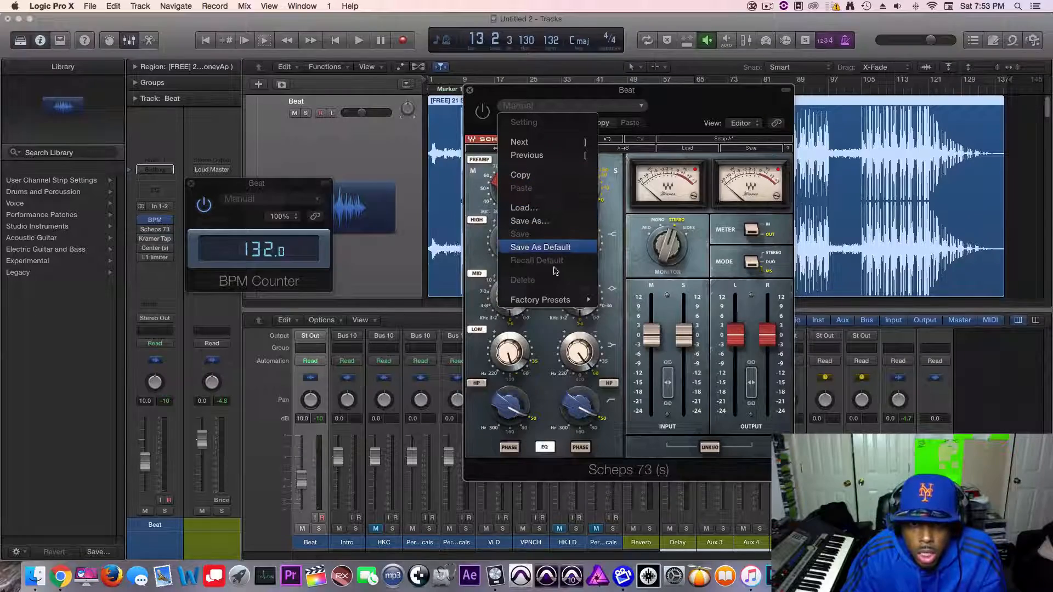
mouse_move(553, 300)
click(645, 208)
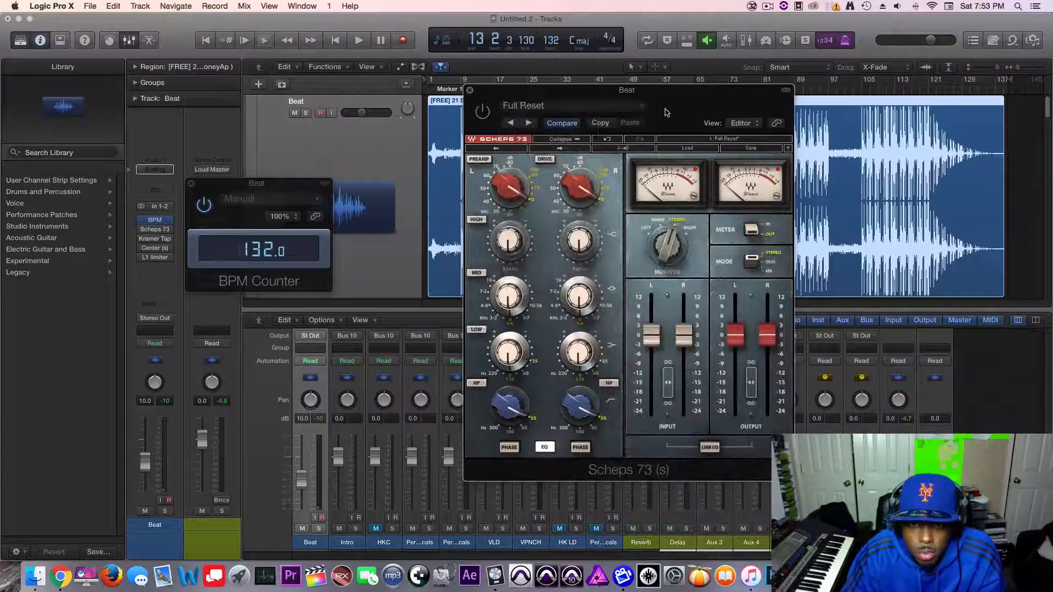
drag(682, 105, 708, 251)
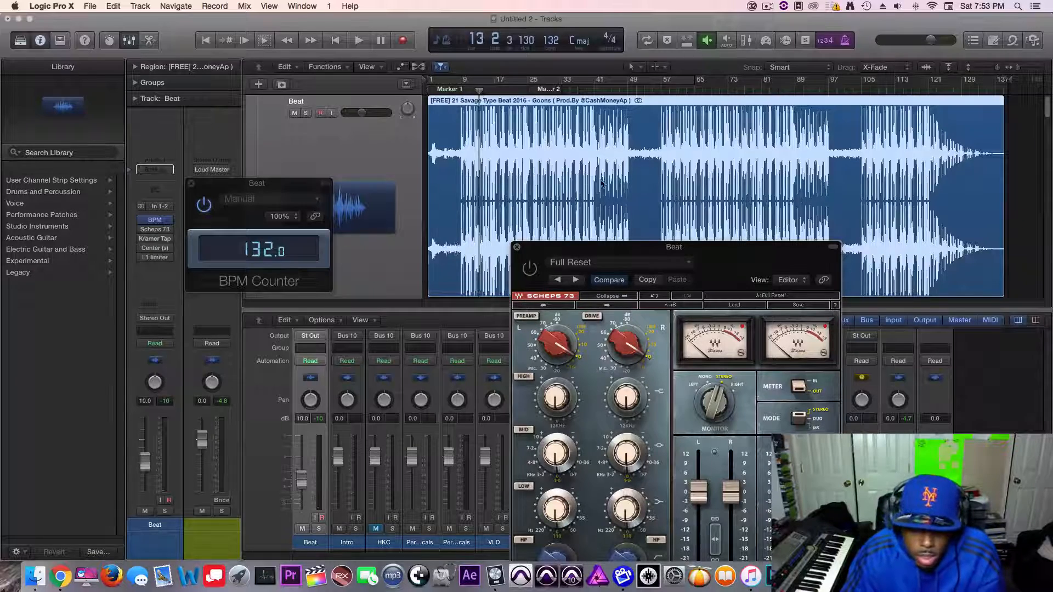
drag(722, 262, 690, 237)
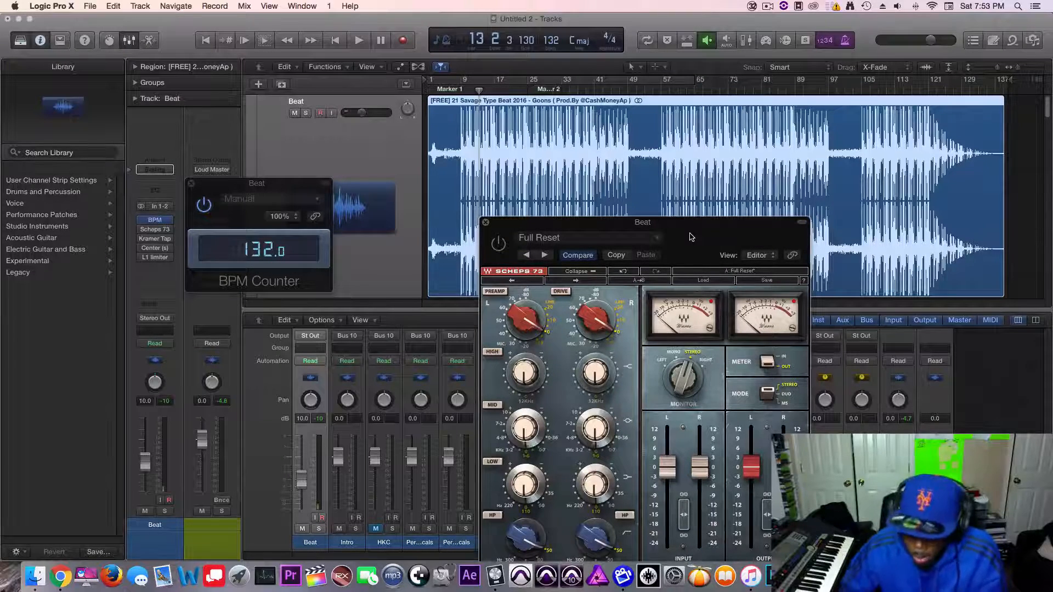
drag(696, 249, 661, 158)
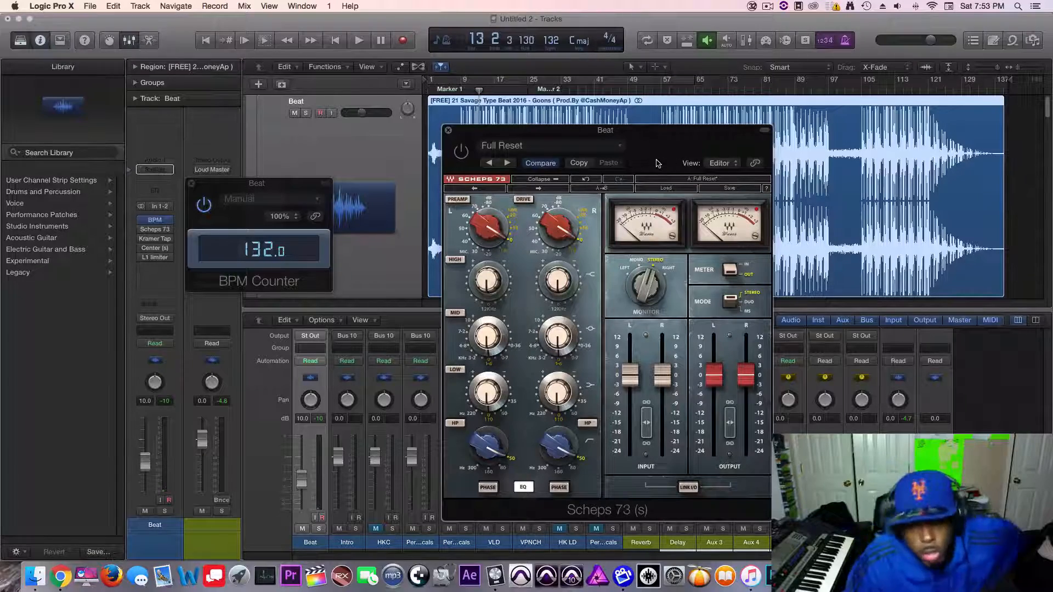
drag(635, 142, 648, 134)
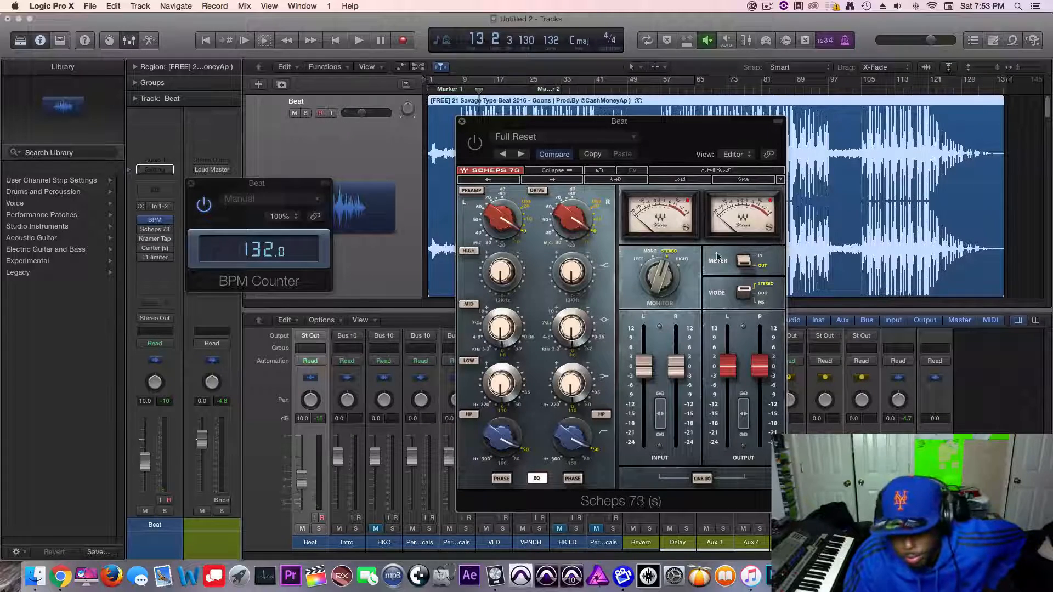
drag(686, 149, 662, 105)
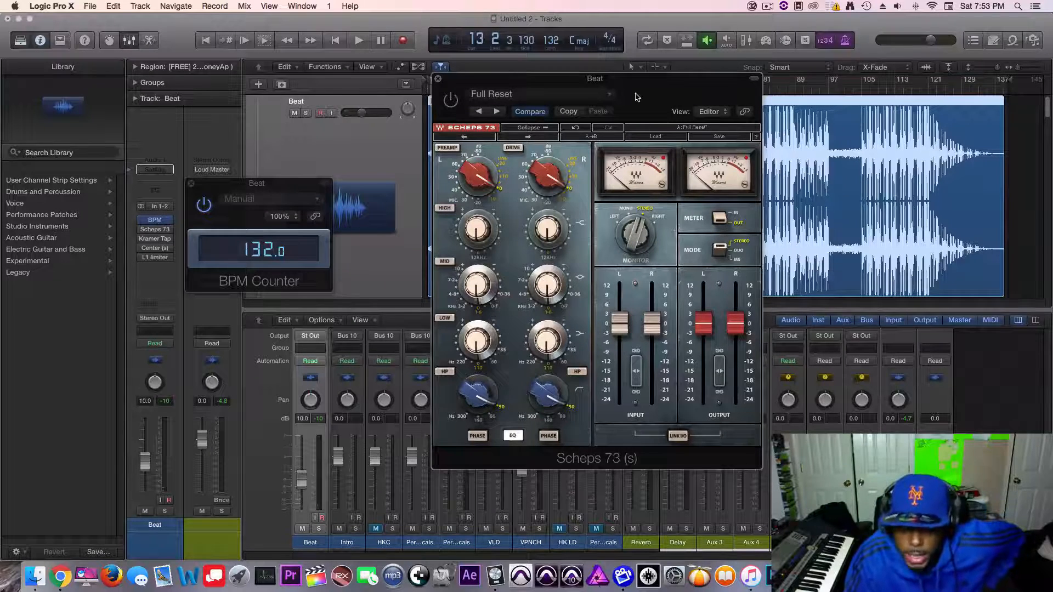
- Set the Scheps 73 processing mode to MS and switch the plug-in on
click(719, 251)
click(720, 253)
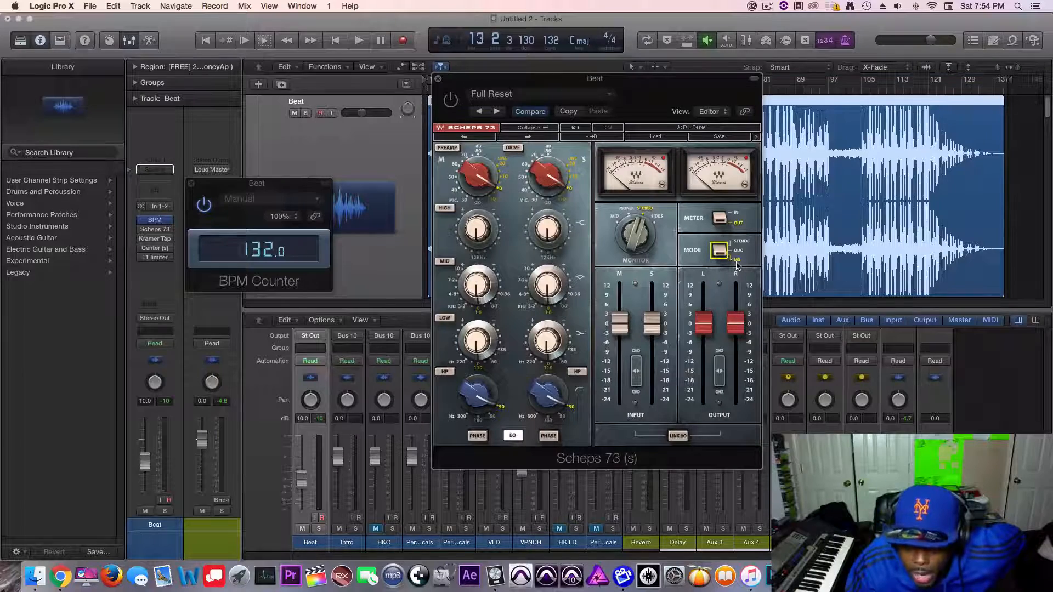
mouse_move(632, 91)
mouse_down()
mouse_move(615, 86)
mouse_move(650, 84)
mouse_up()
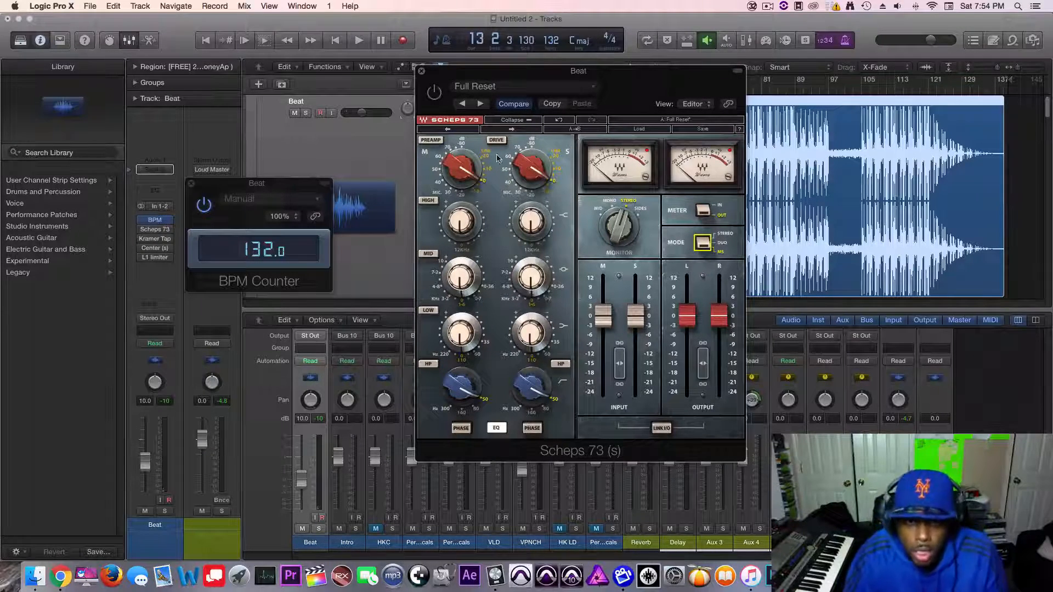
click(436, 93)
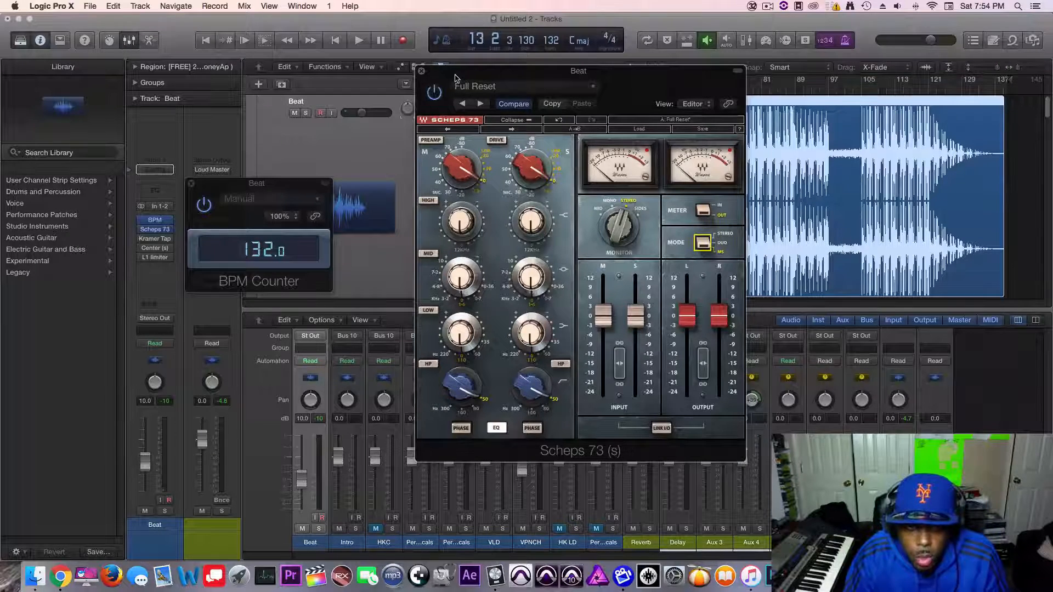
drag(456, 74, 454, 65)
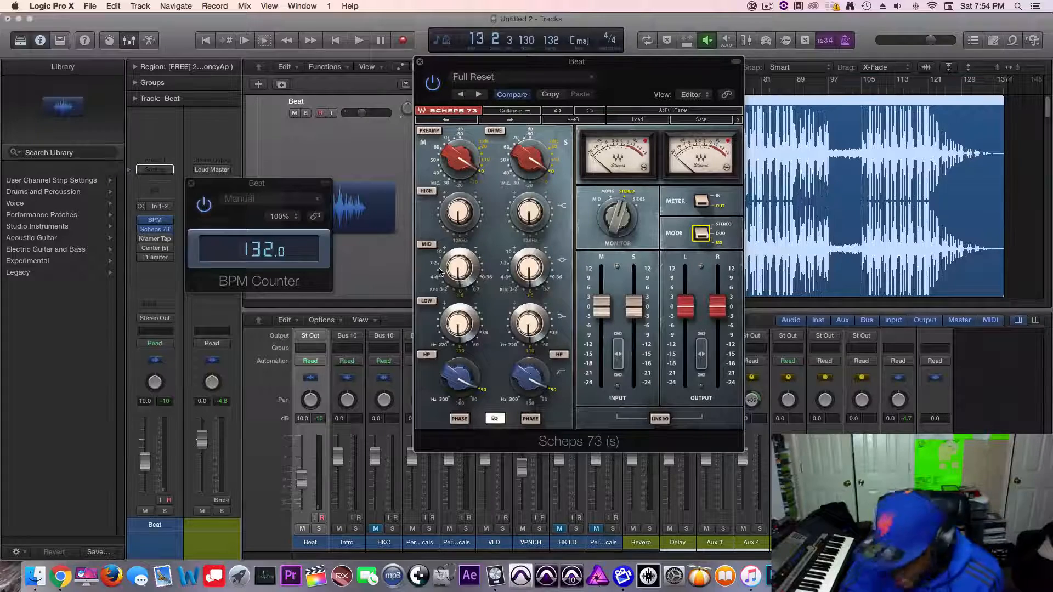
drag(625, 81, 626, 81)
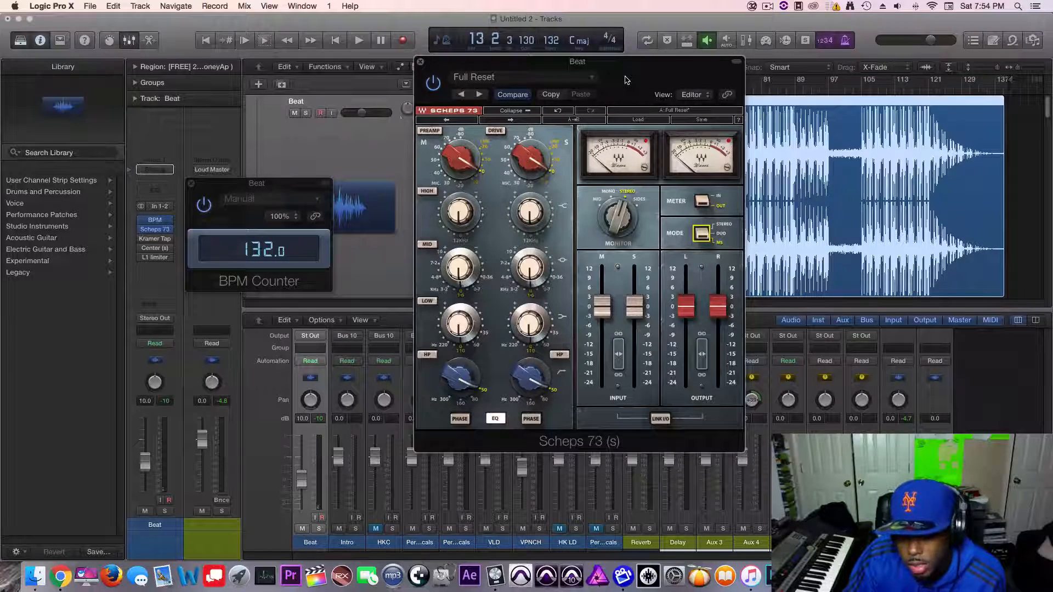
drag(619, 82, 624, 80)
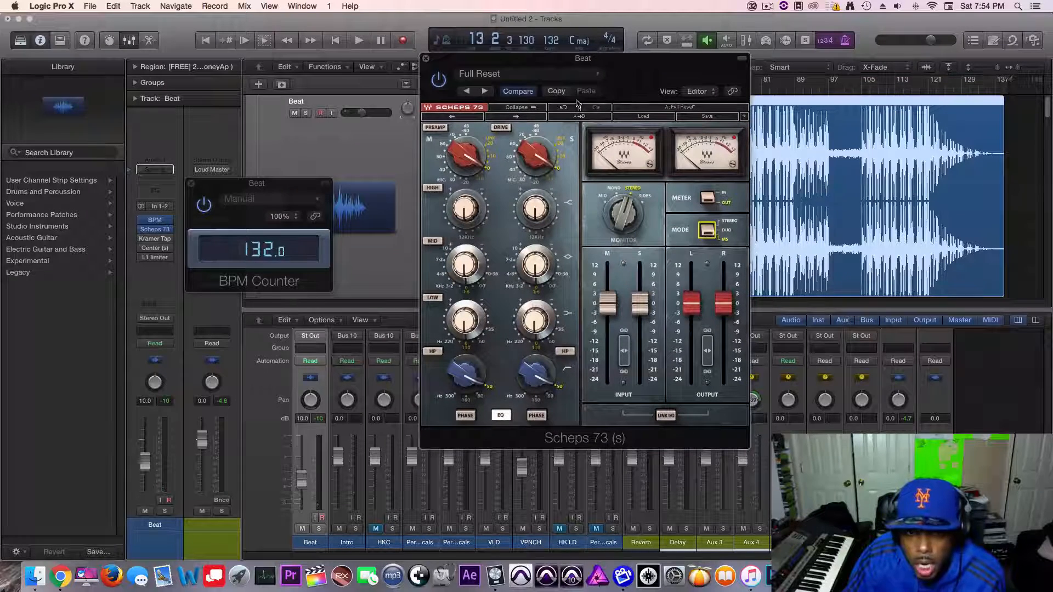
click(465, 325)
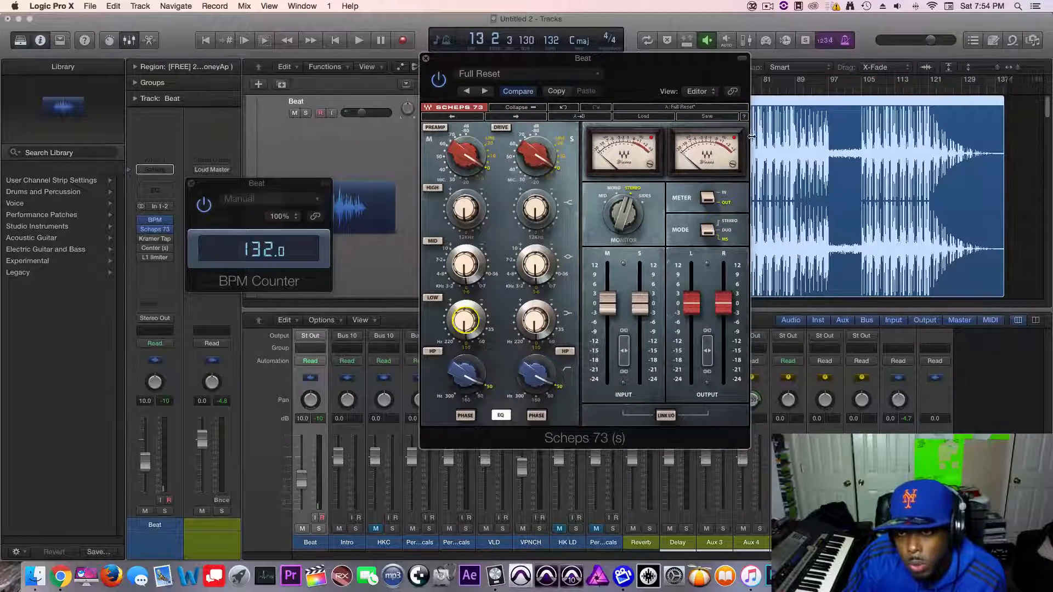
click(466, 322)
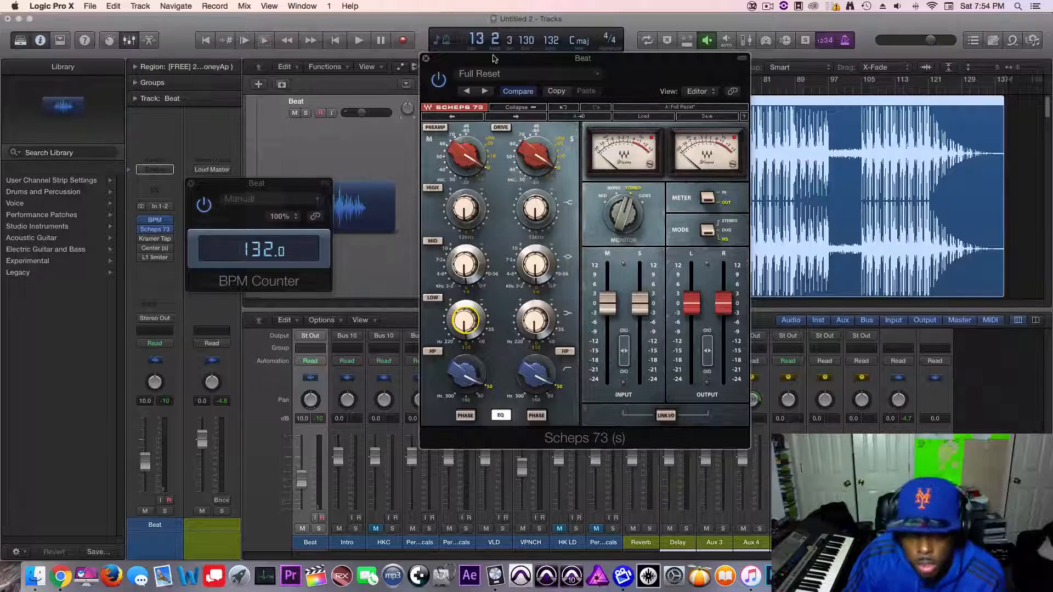
drag(493, 58, 490, 55)
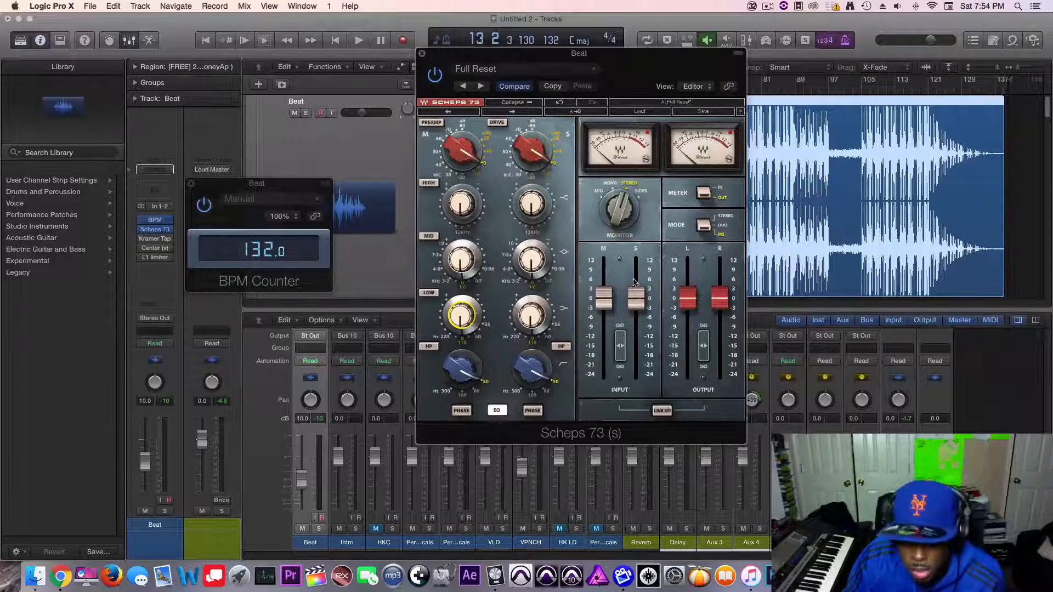
drag(472, 330, 472, 329)
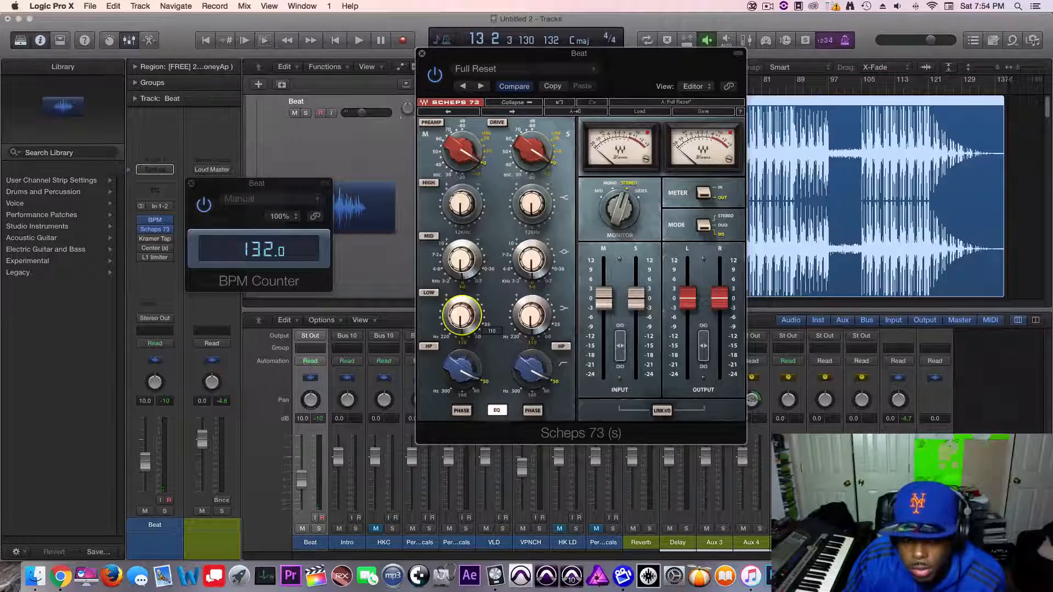
click(461, 317)
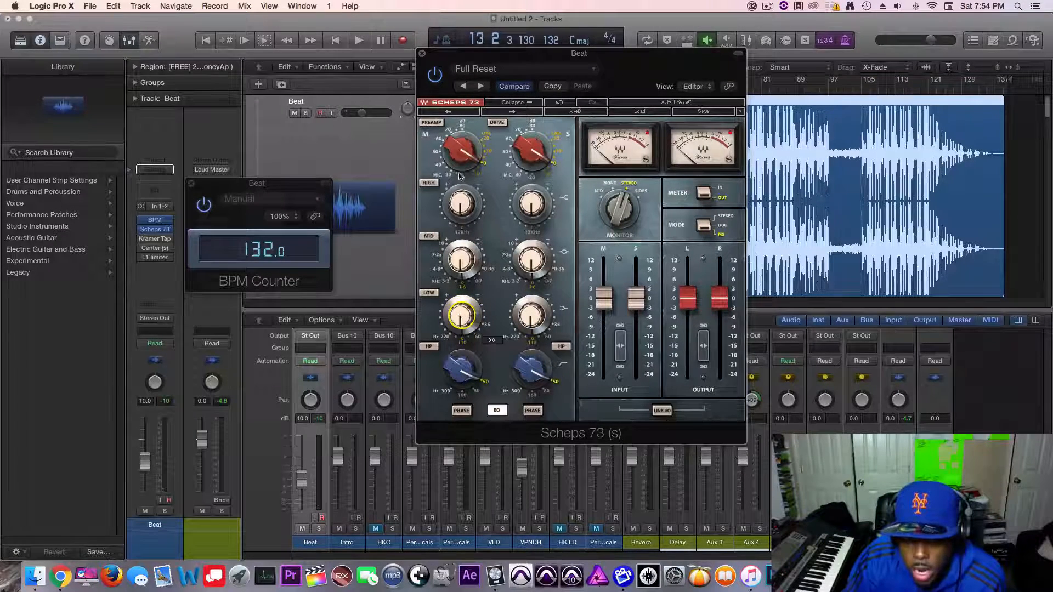
click(461, 326)
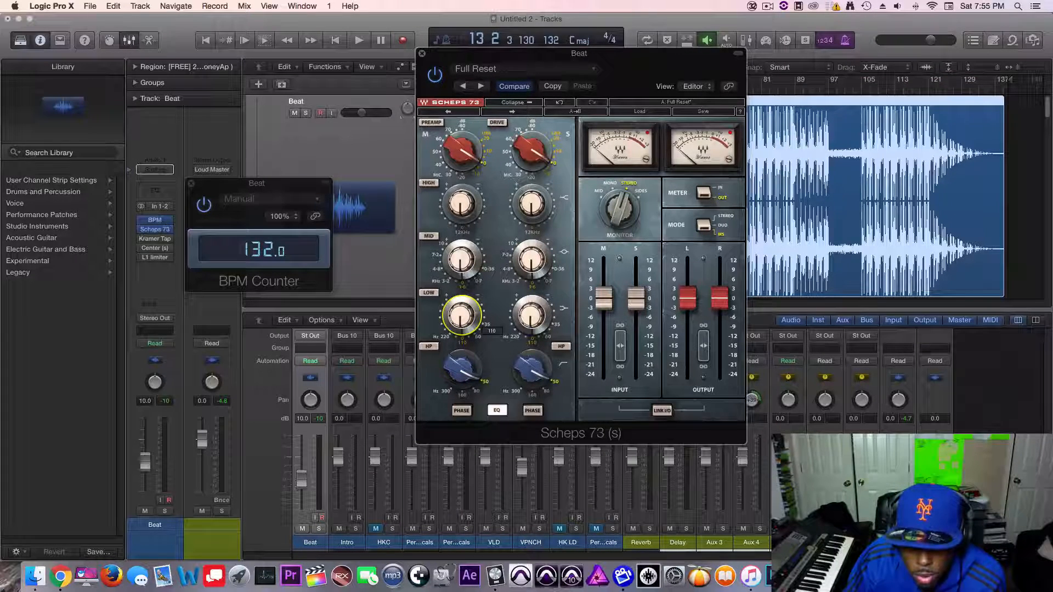
drag(461, 326, 462, 333)
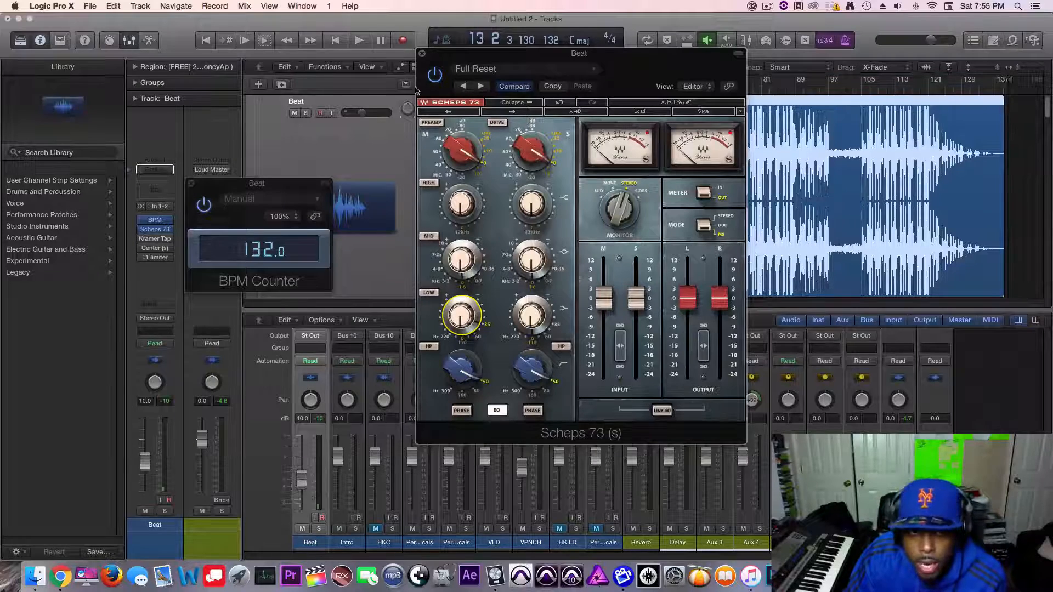
- Play the beat and cut the Low band of the Scheps 73's M channel to about -14.5
mouse_move(464, 57)
mouse_down()
mouse_move(465, 34)
mouse_move(466, 73)
mouse_up()
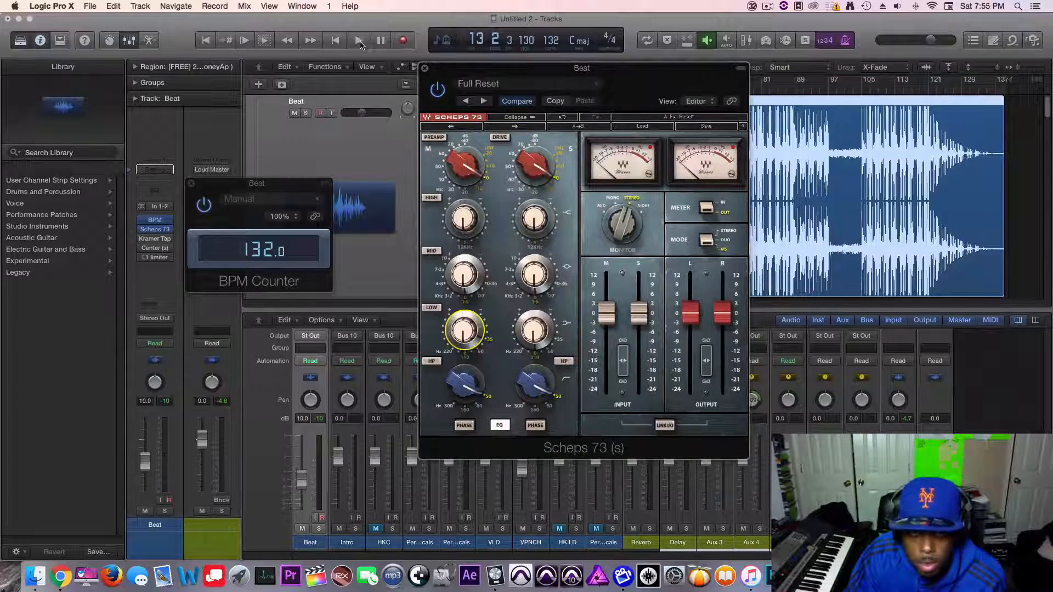
click(359, 41)
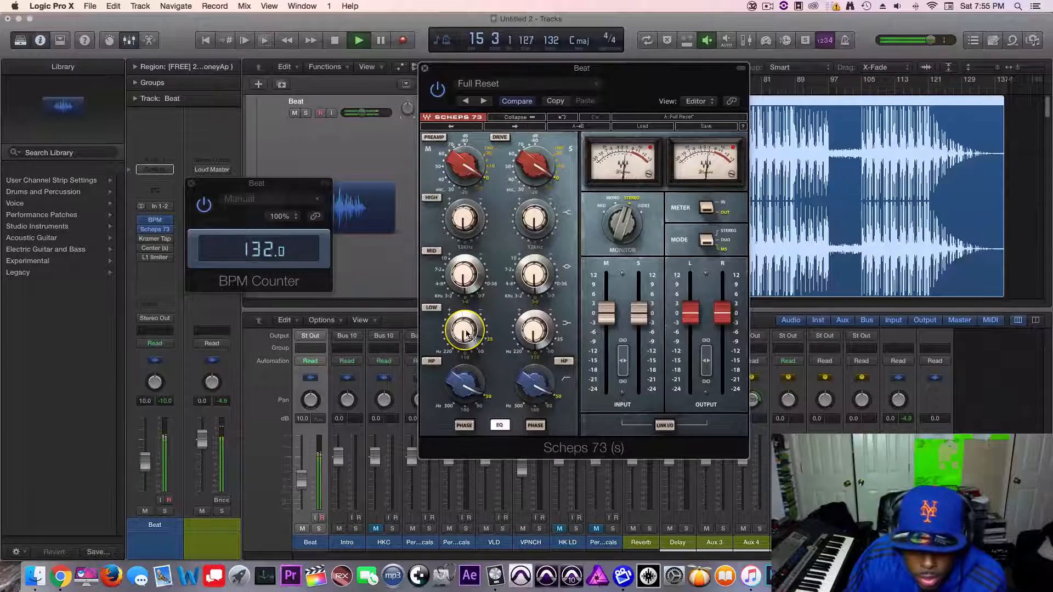
drag(467, 335, 461, 340)
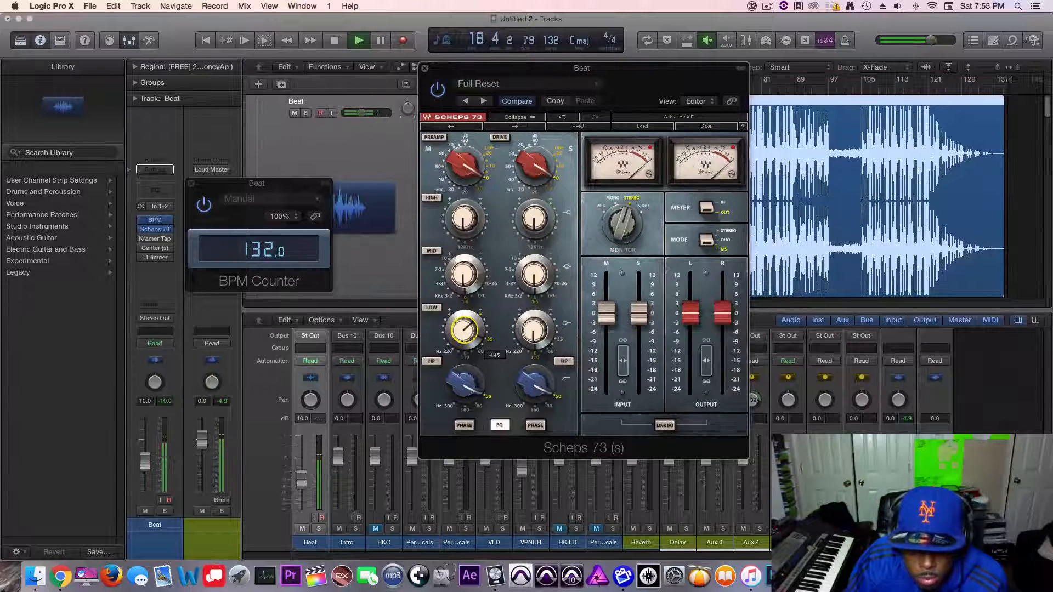
mouse_move(463, 329)
mouse_down()
mouse_move(463, 318)
mouse_move(463, 343)
mouse_up()
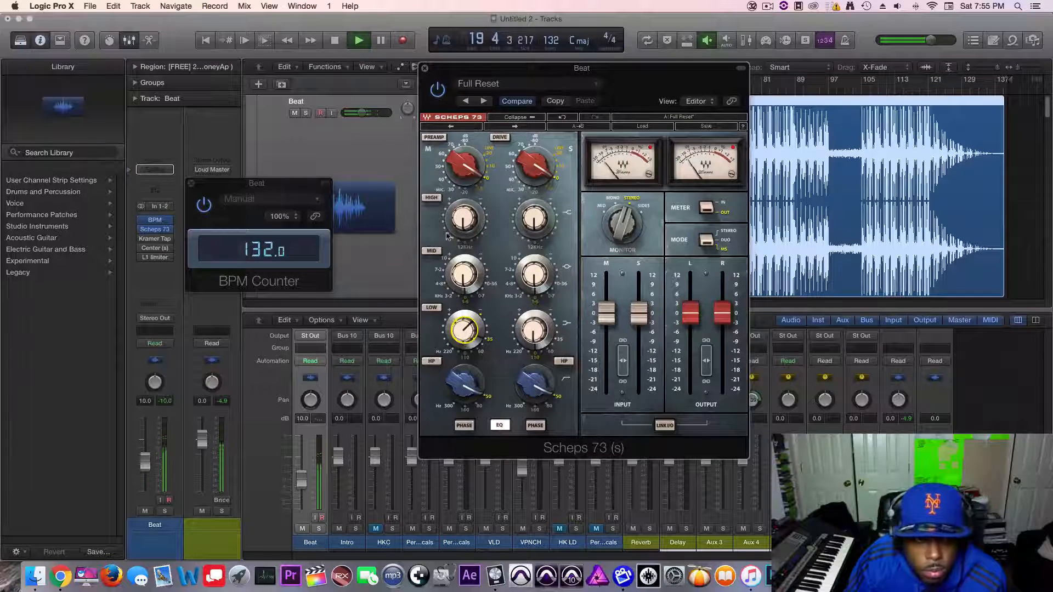
- Replay the beat from bar 1 and boost the M channel's Low band to 15.0 in Scheps 73
double_click(335, 41)
click(381, 152)
key(space)
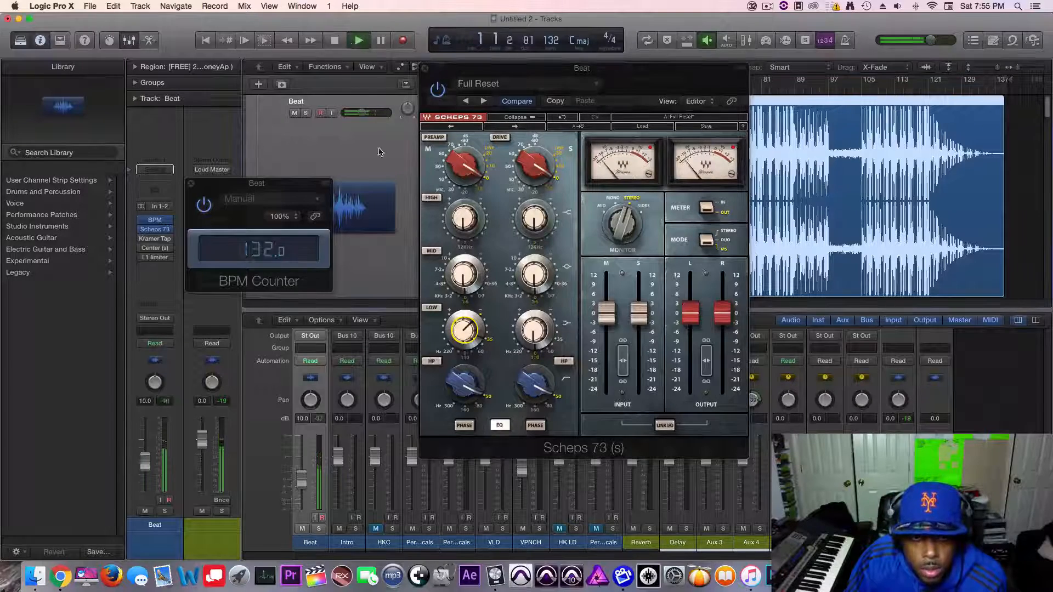
mouse_move(464, 331)
mouse_down()
mouse_move(464, 312)
mouse_move(465, 331)
mouse_up()
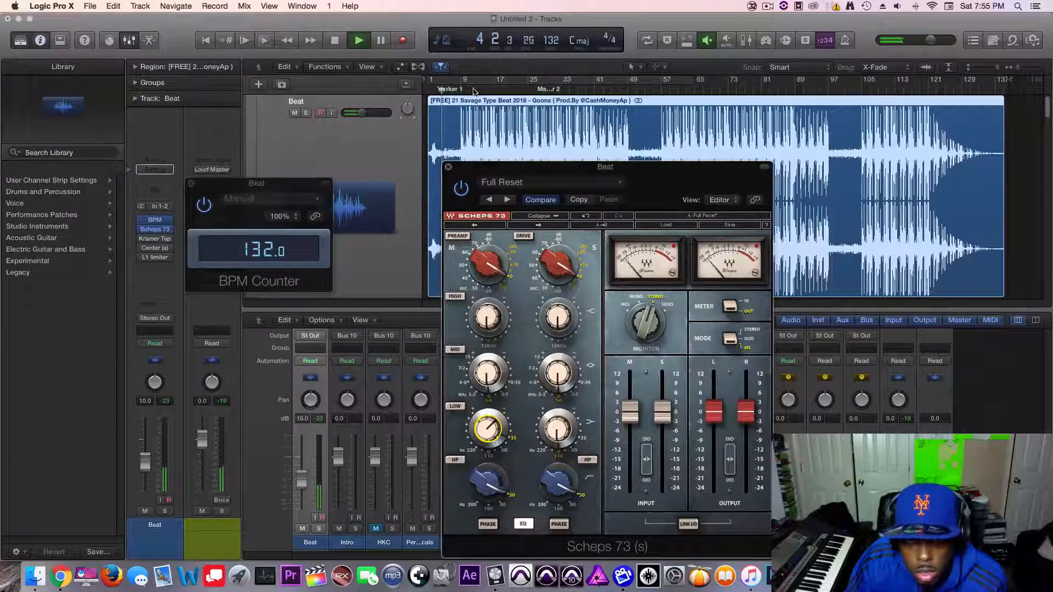
drag(541, 164, 521, 29)
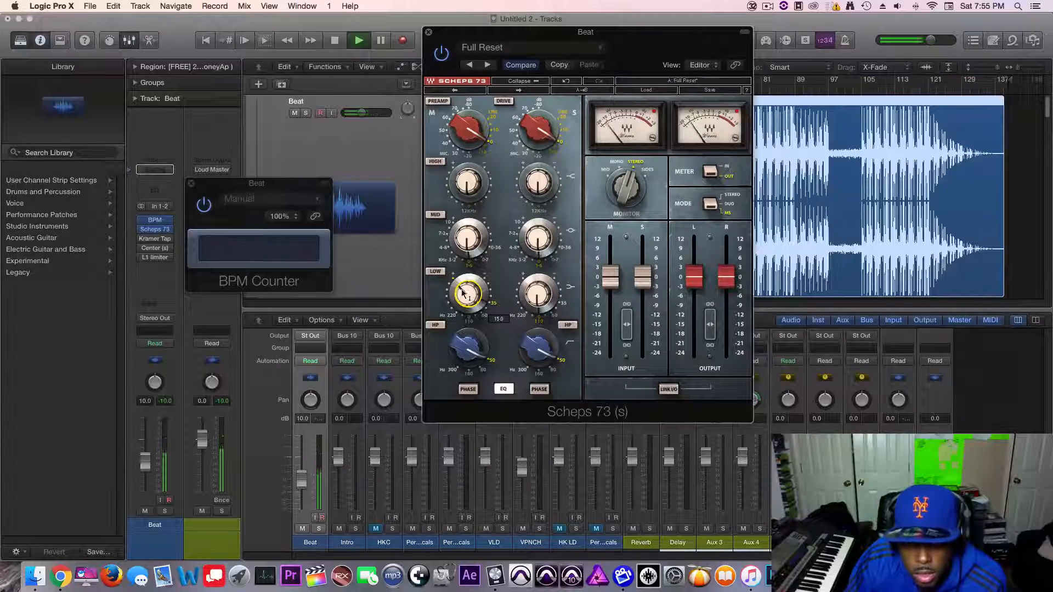
- Compare the beat with the M channel's Low band fully cut at -15.0 and fully boosted at 15.0
scroll(461, 293, down, 10)
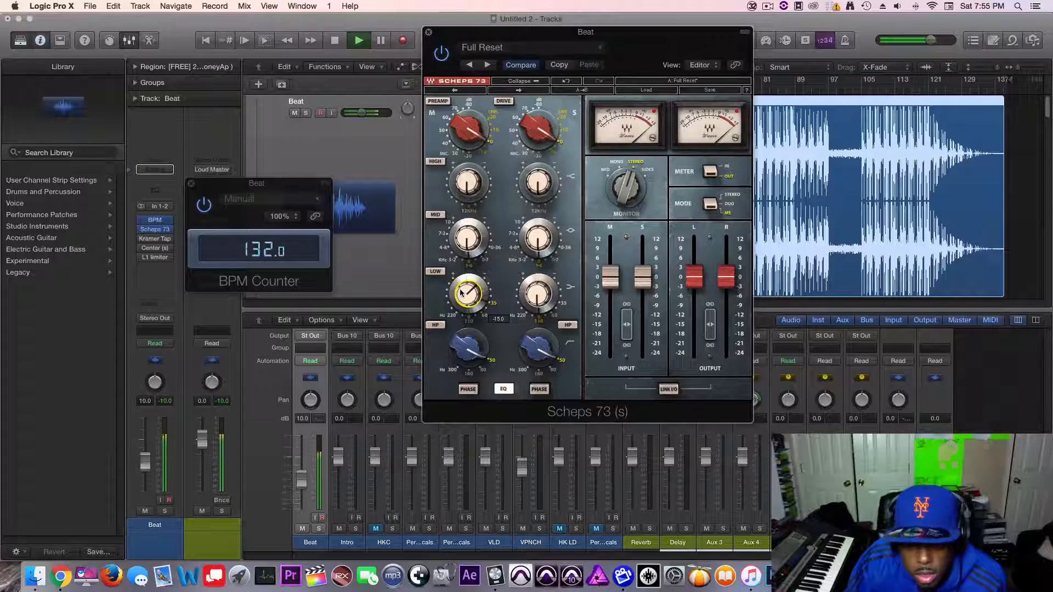
key(space)
key(space)
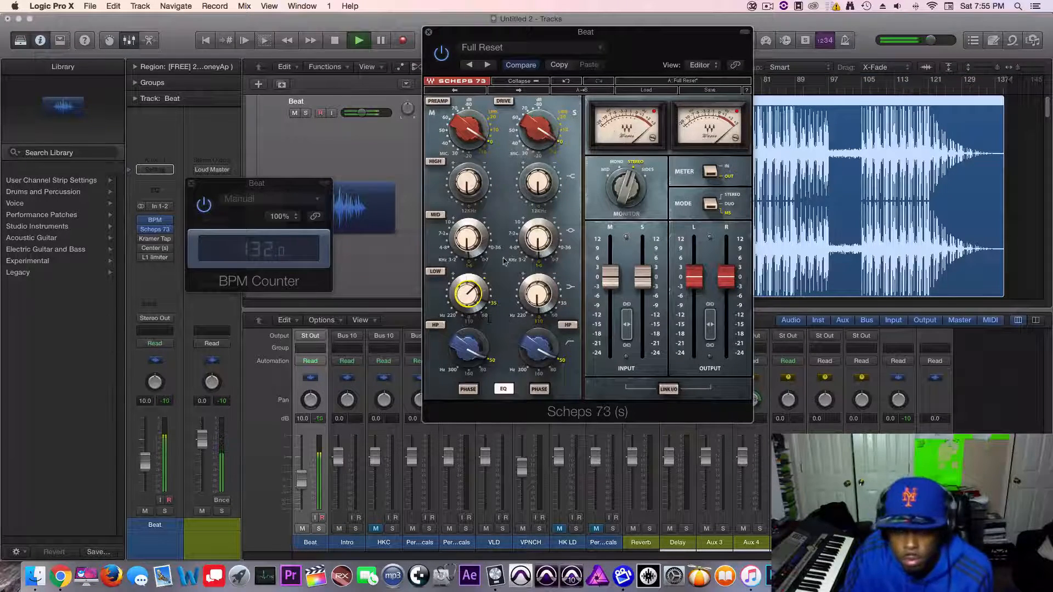
scroll(476, 291, up, 10)
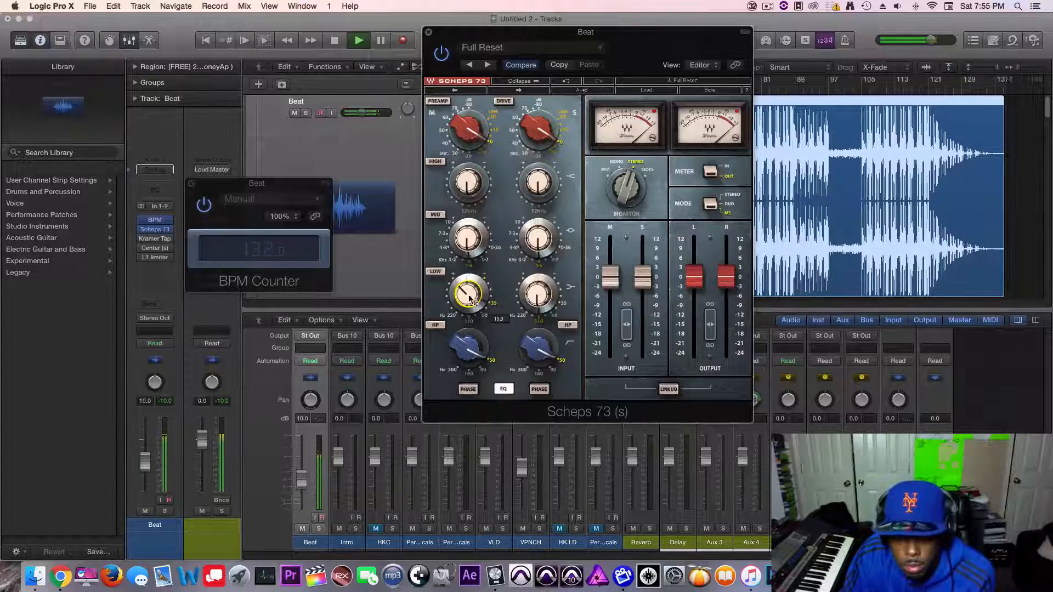
scroll(465, 294, down, 10)
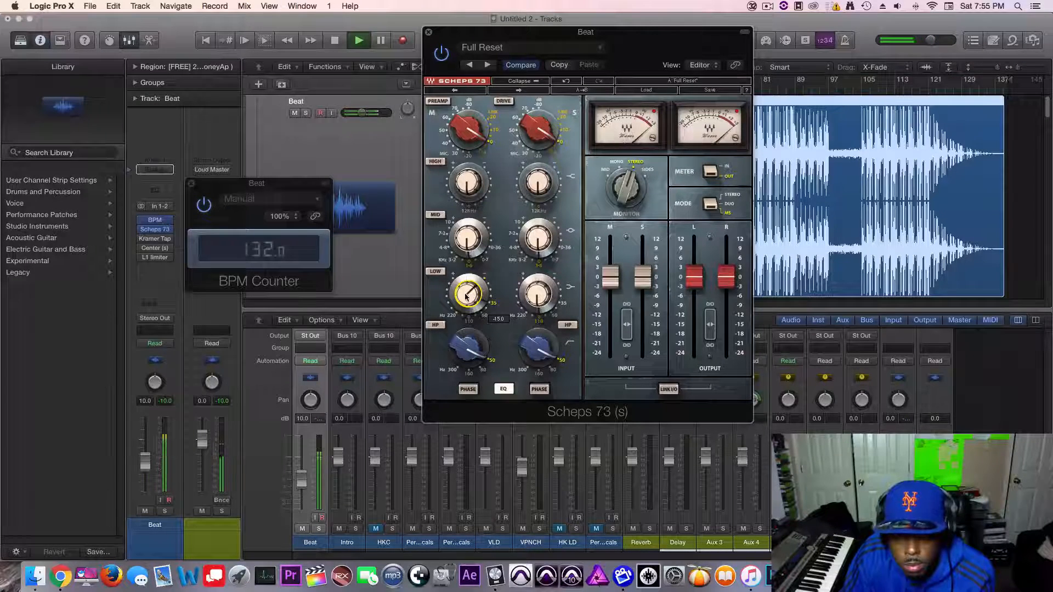
key(space)
scroll(468, 241, down, 10)
key(space)
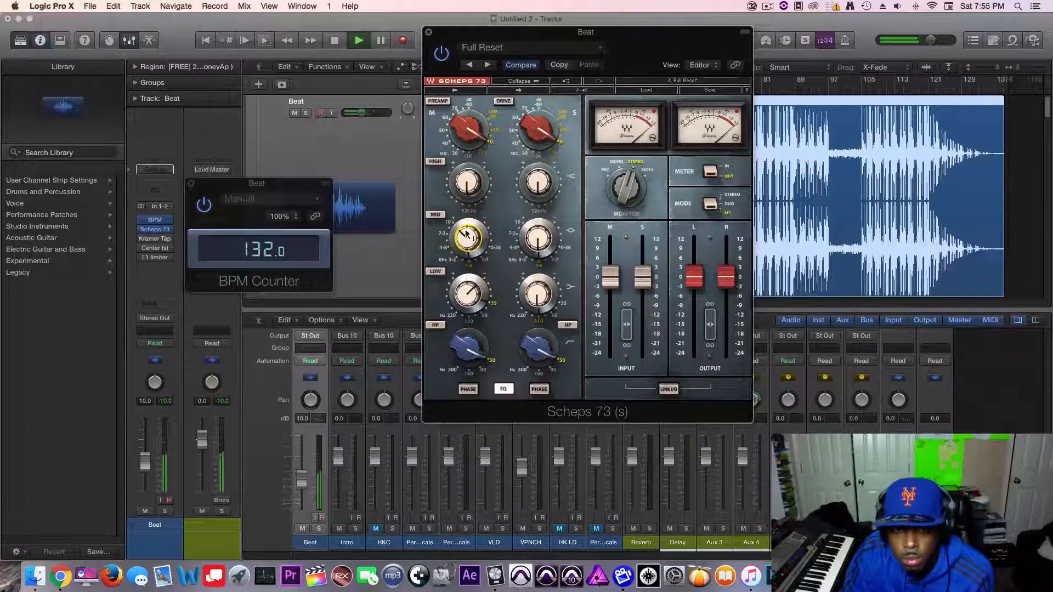
- Try the M channel's Mid band at 1.4 and -0.2, return its Low band to 0.0, and stop playback
scroll(465, 236, up, 5)
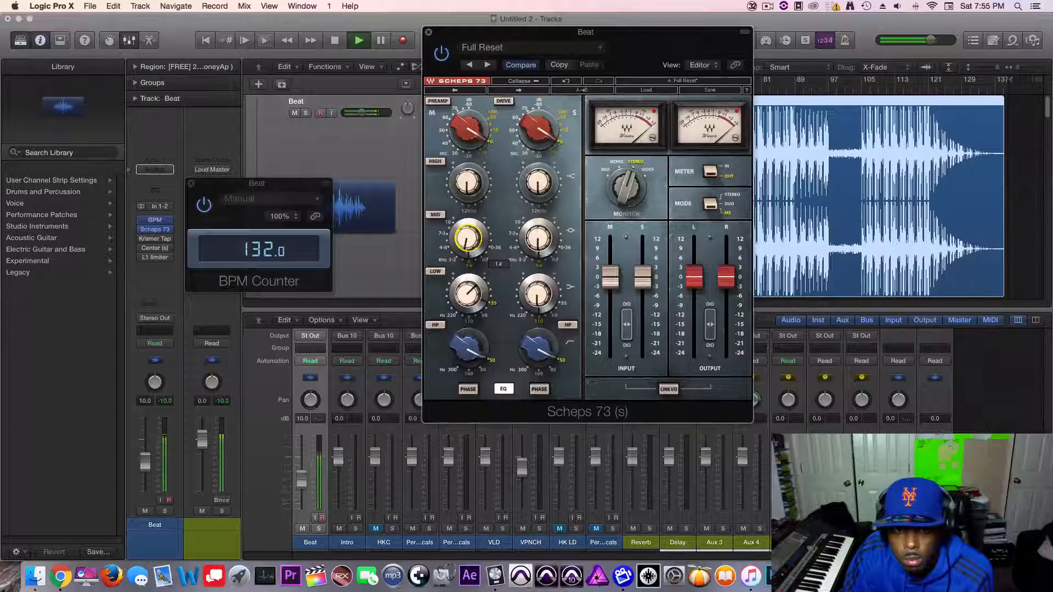
scroll(466, 237, down, 3)
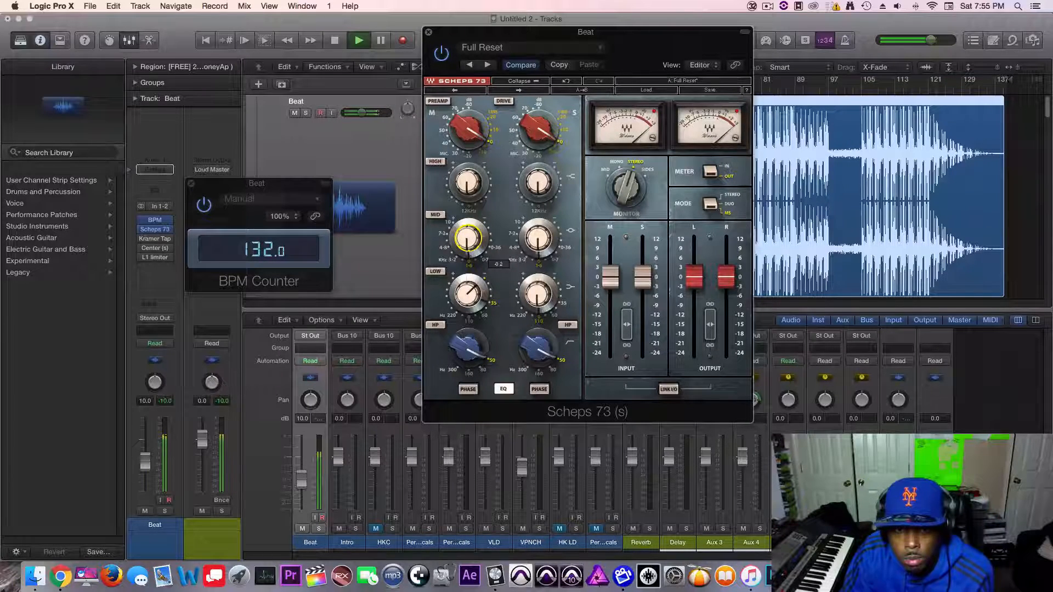
scroll(467, 294, down, 9)
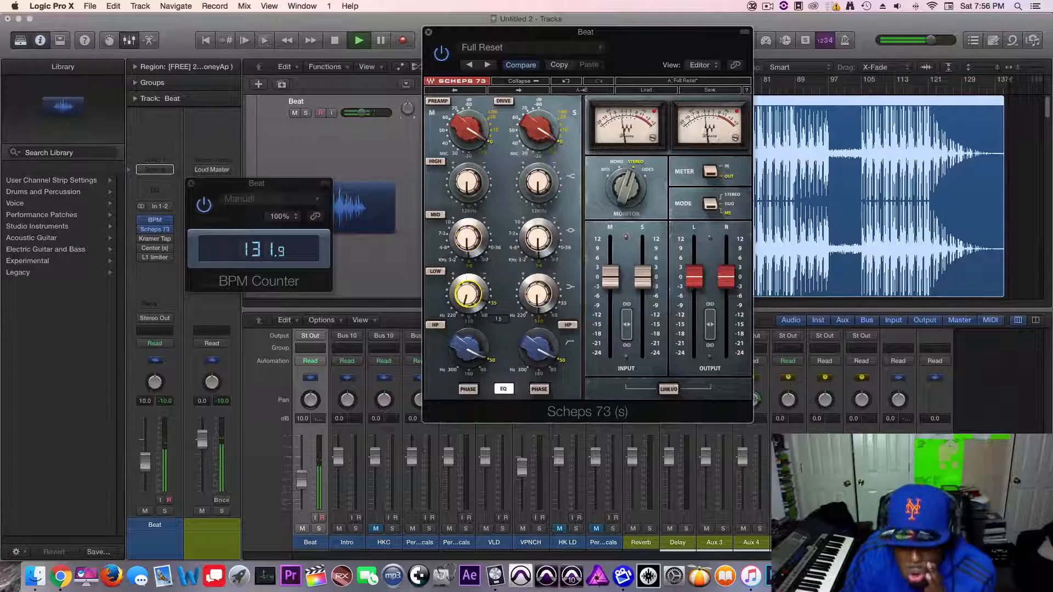
scroll(468, 294, up, 7)
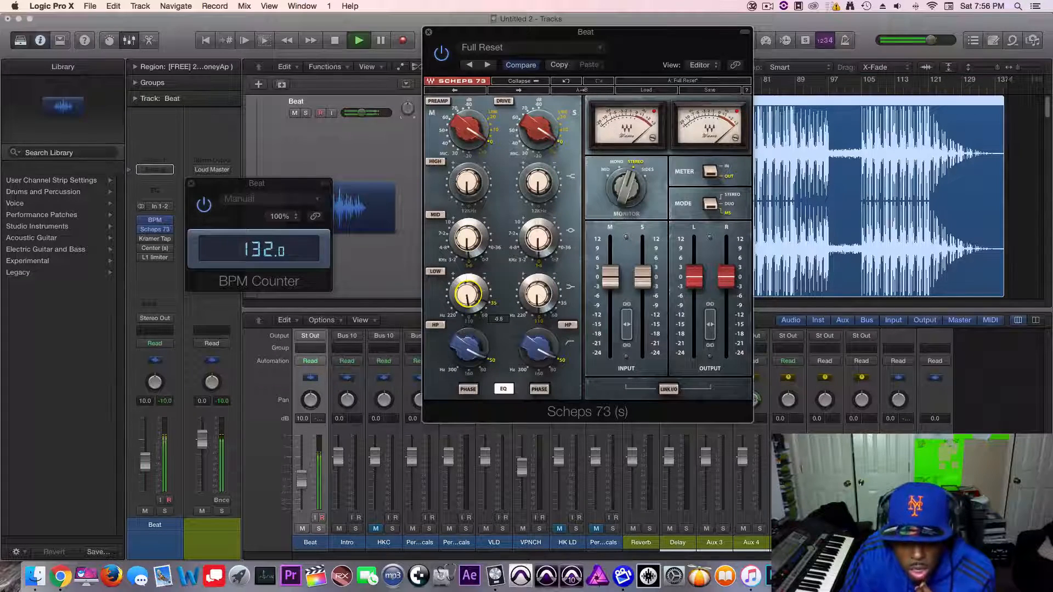
scroll(467, 294, up, 1)
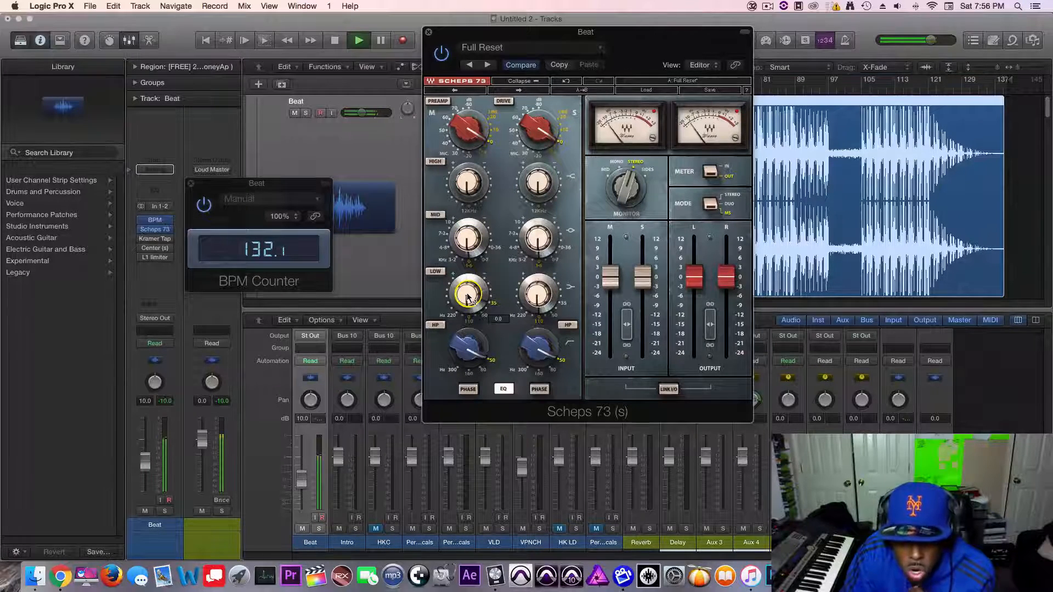
key(space)
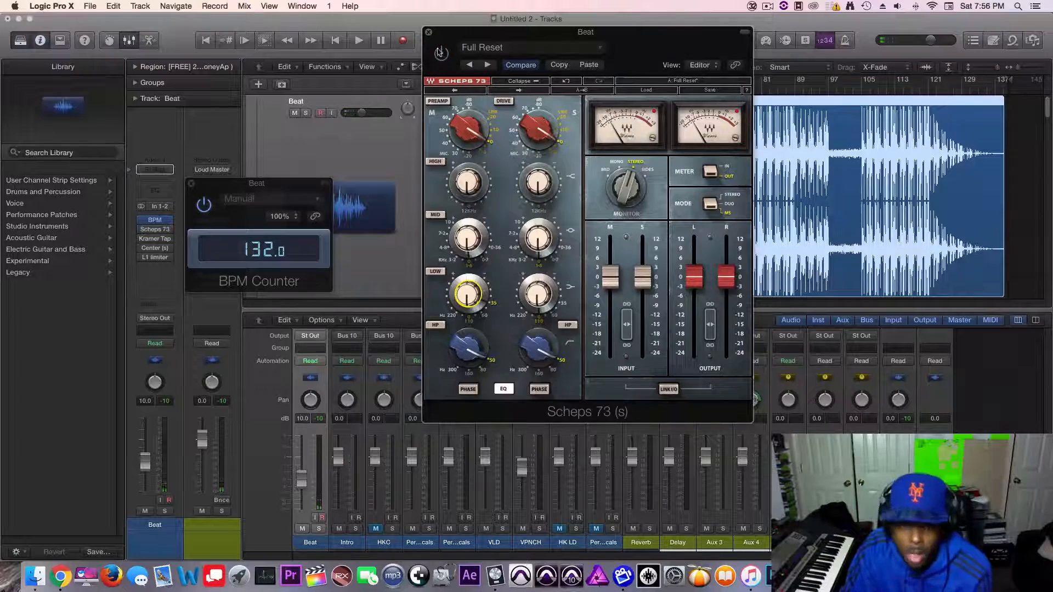
- Bypass Scheps 73, close it and the BPM Counter, and open the Beat track's Kramer Tape plug-in
click(428, 32)
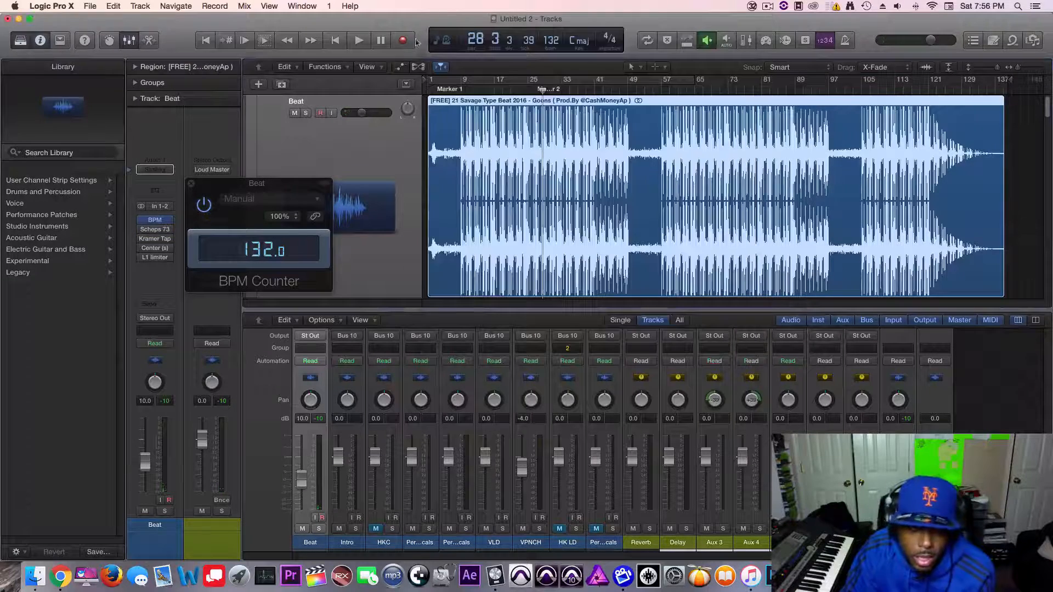
click(193, 187)
click(158, 240)
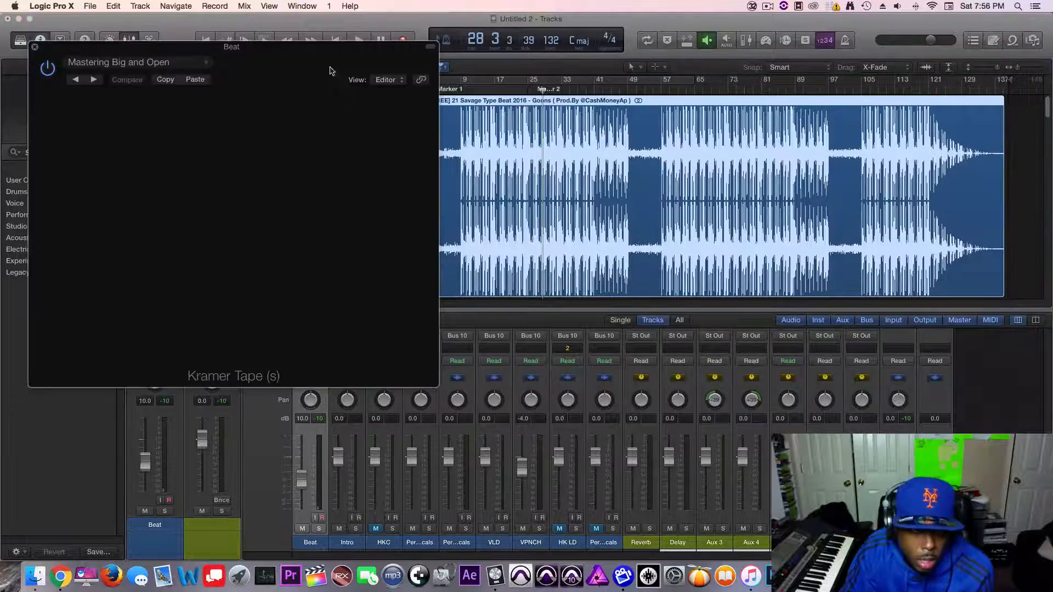
drag(242, 40, 441, 40)
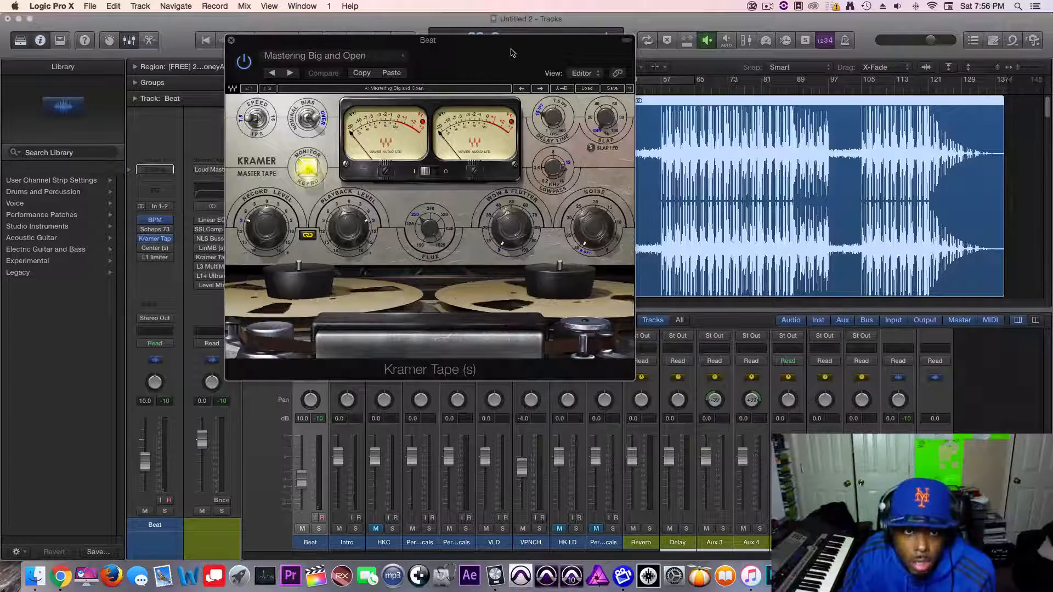
- Load the Mastering Big and Open factory preset in Kramer Tape and move its window clear of the channel strip
click(396, 57)
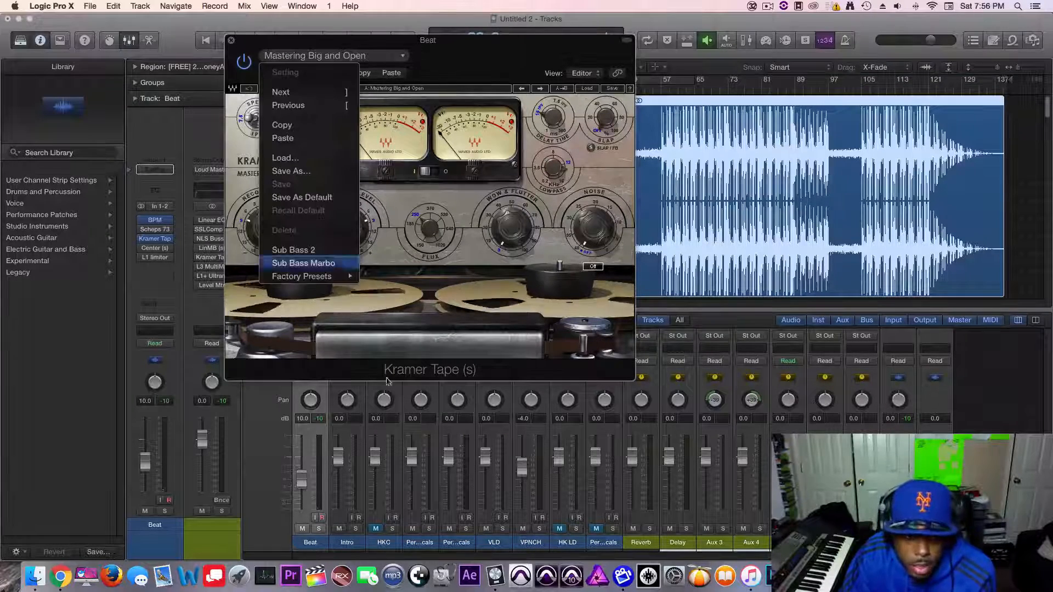
mouse_move(310, 282)
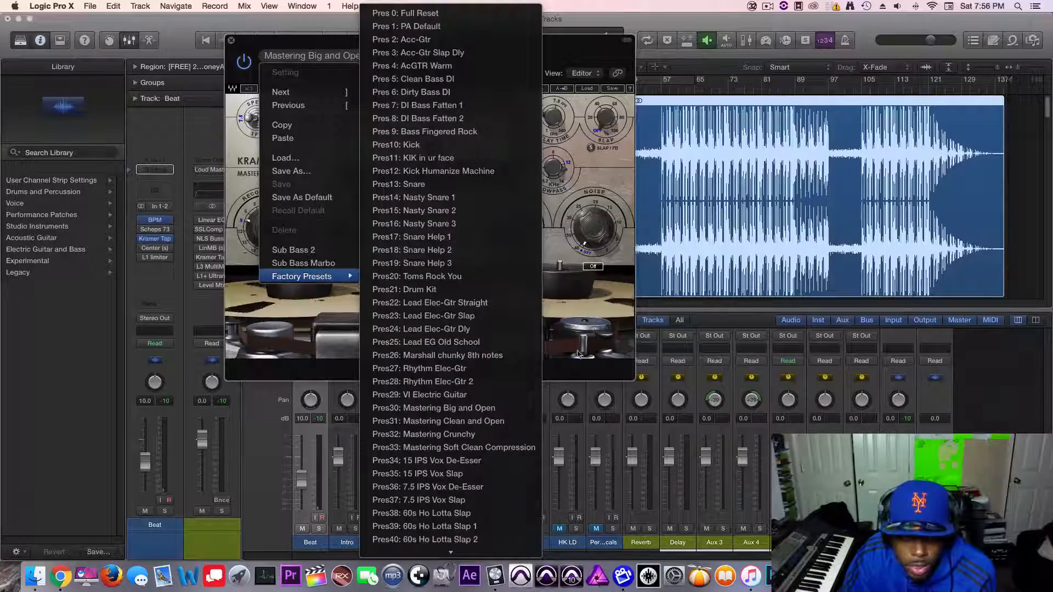
click(479, 413)
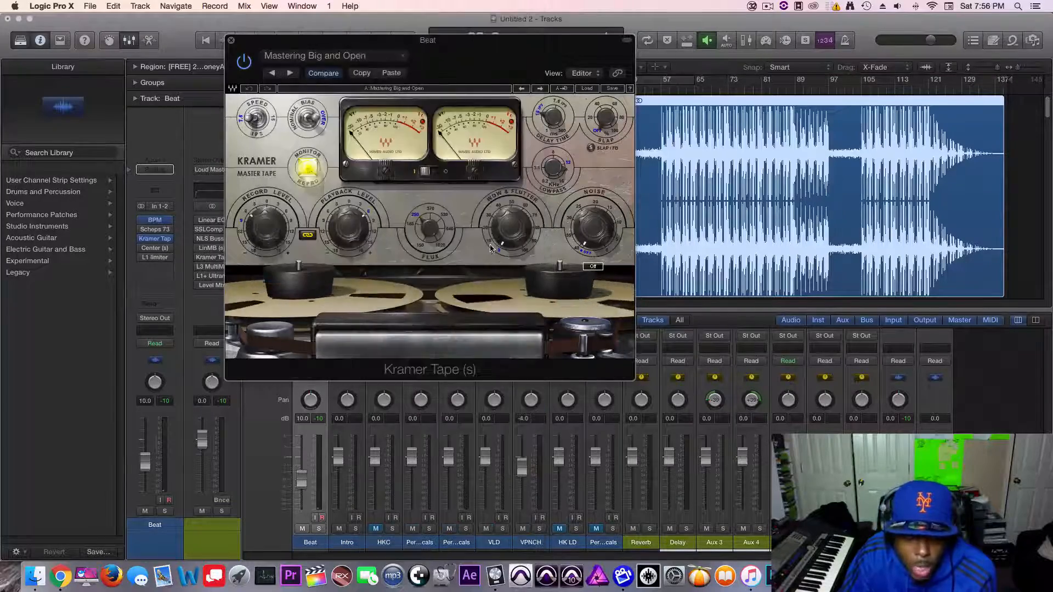
drag(471, 66, 656, 137)
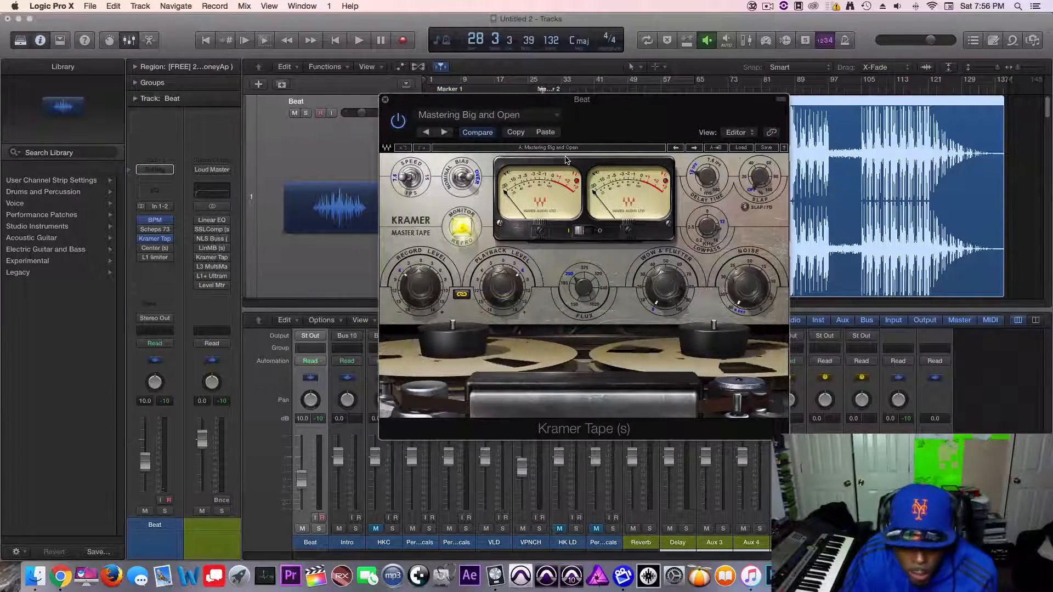
drag(606, 136, 585, 166)
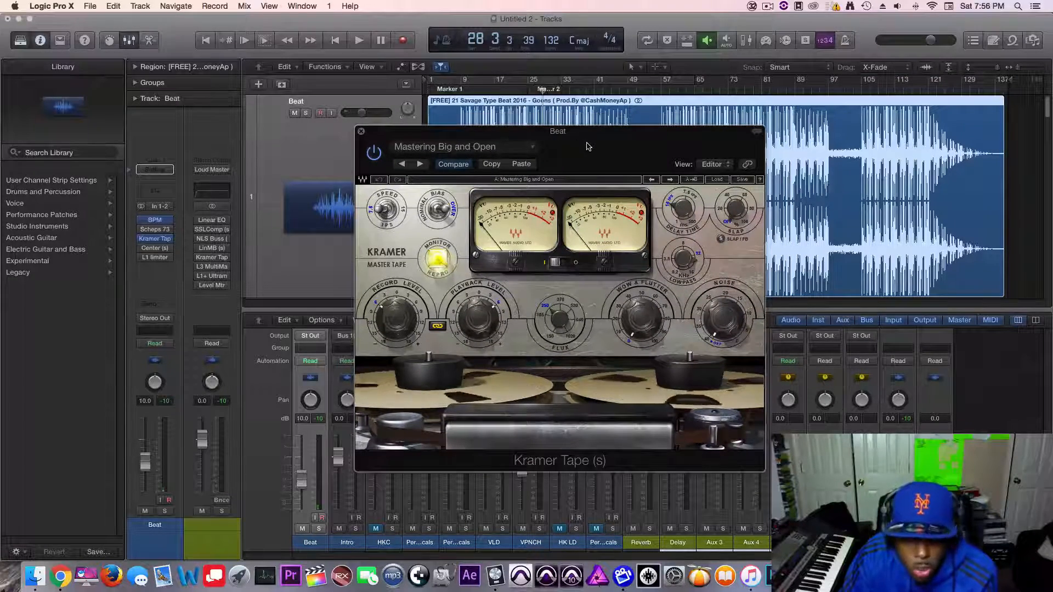
mouse_move(606, 149)
mouse_down()
mouse_move(576, 131)
mouse_move(595, 155)
mouse_up()
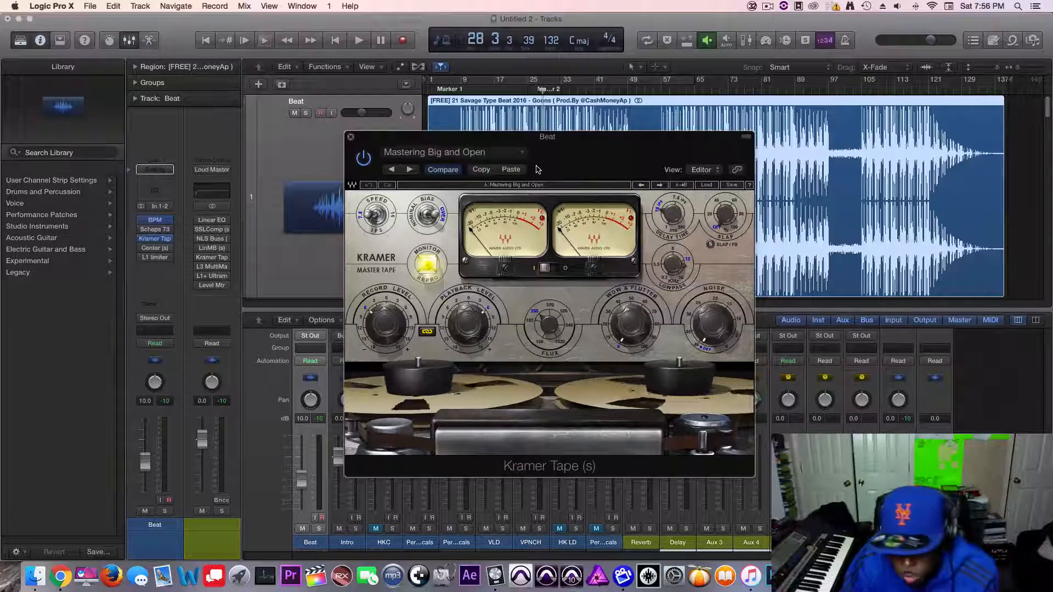
mouse_move(537, 169)
mouse_down()
mouse_move(577, 163)
mouse_move(553, 179)
mouse_up()
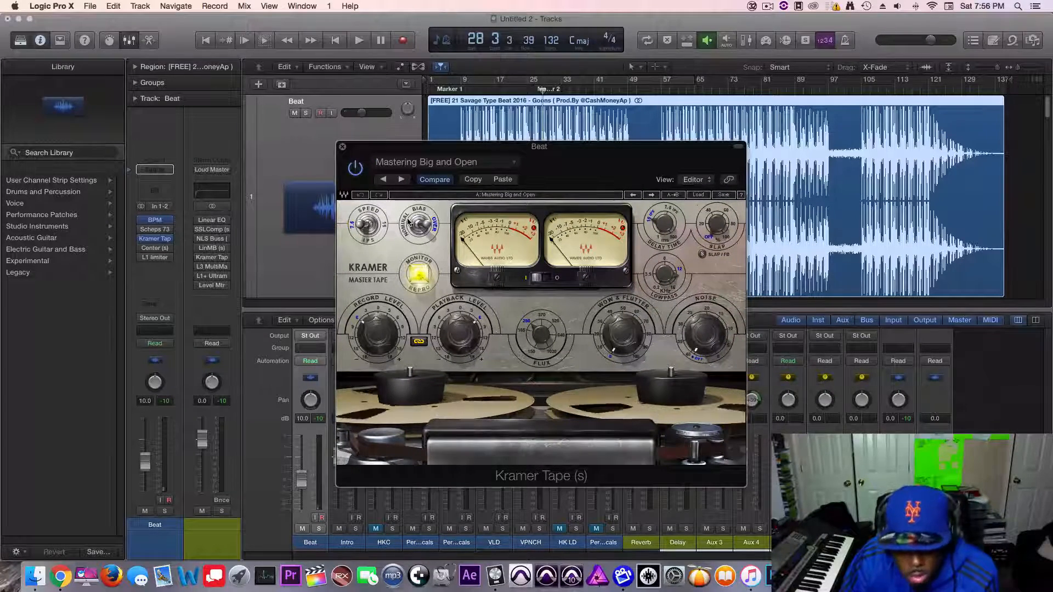
- Set a playback cycle from bar 9 to about bar 52 and audition the beat through Kramer Tape
click(359, 40)
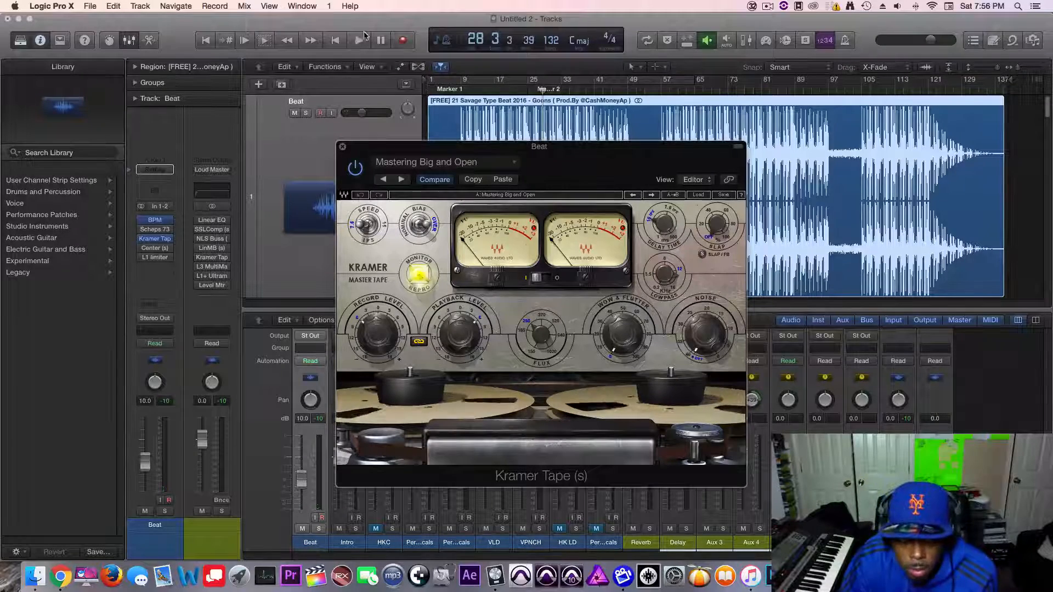
drag(462, 80, 658, 85)
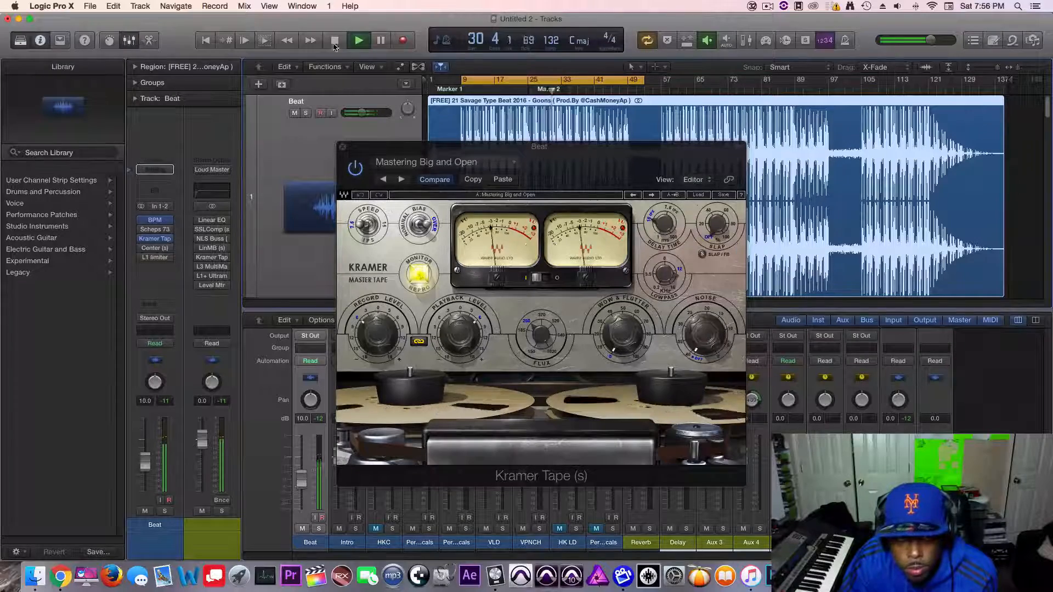
key(space)
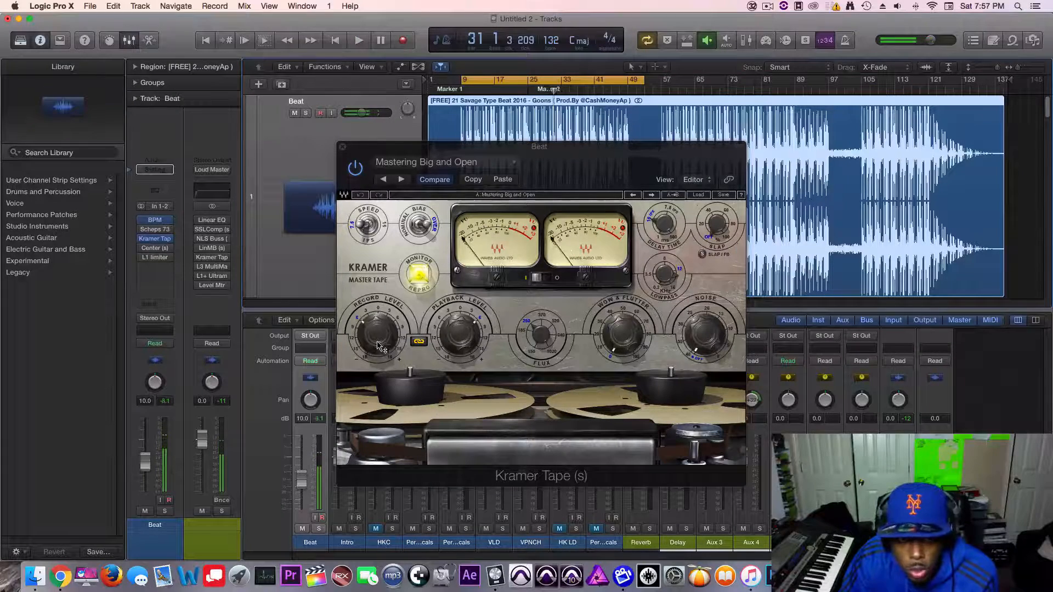
- Try Kramer Tape's tape speed switch and turn the Record Level all the way up while the beat plays, stopping playback after listening
drag(443, 153, 541, 149)
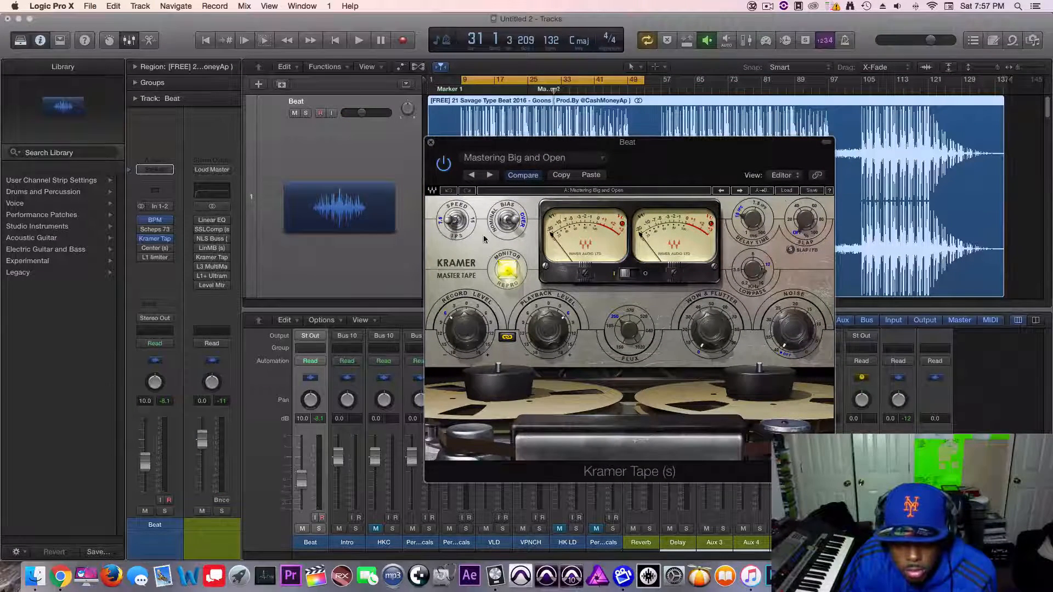
click(455, 220)
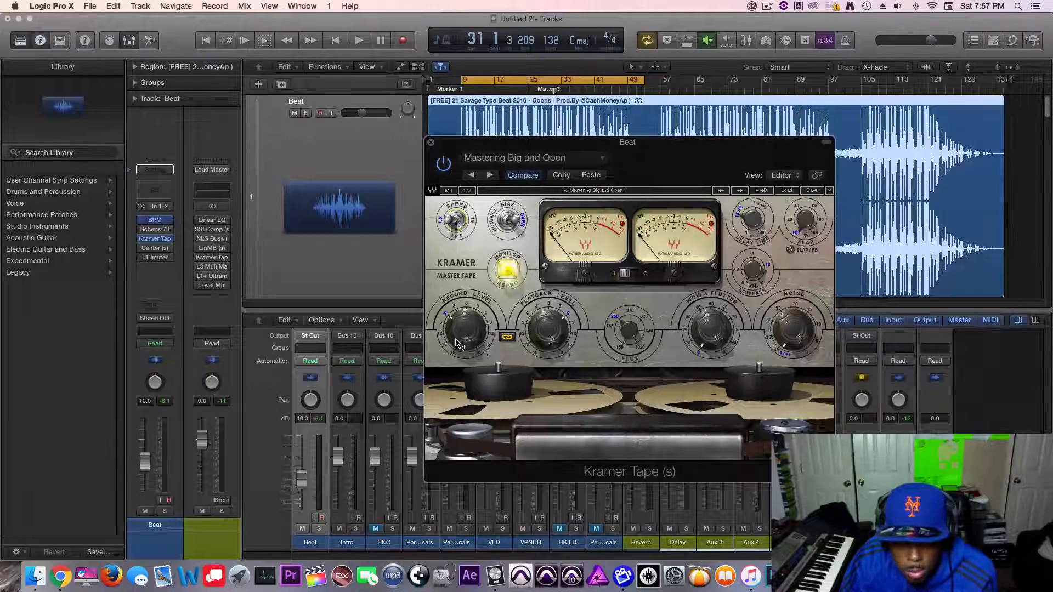
click(359, 42)
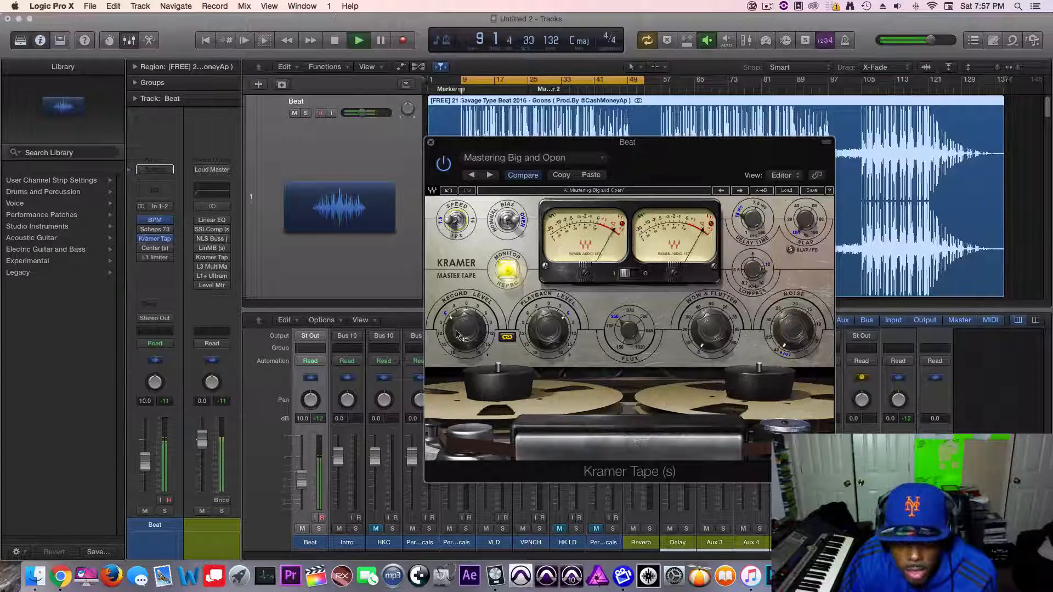
drag(465, 332, 465, 274)
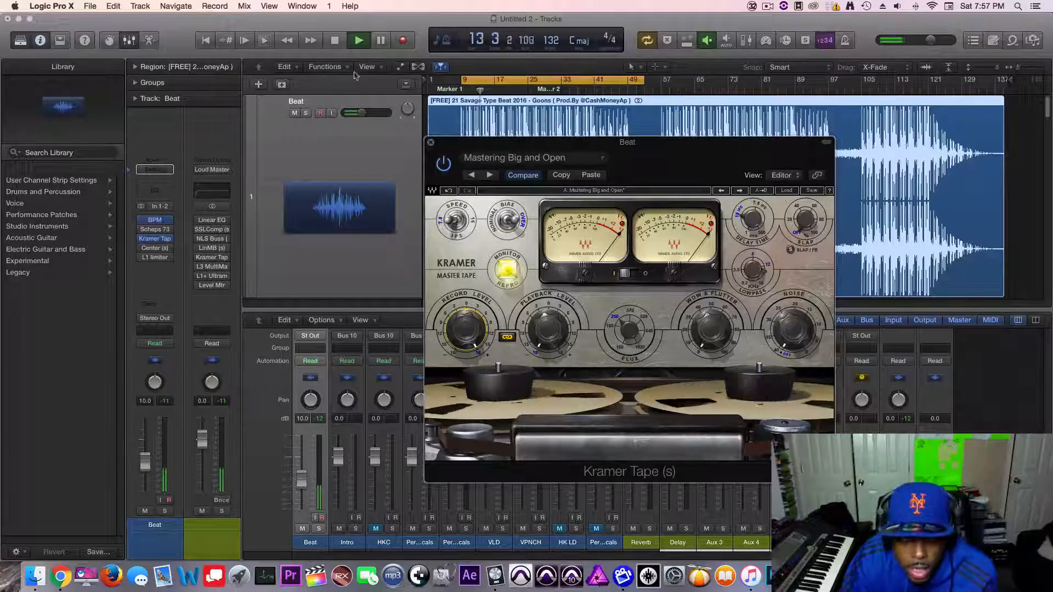
click(332, 40)
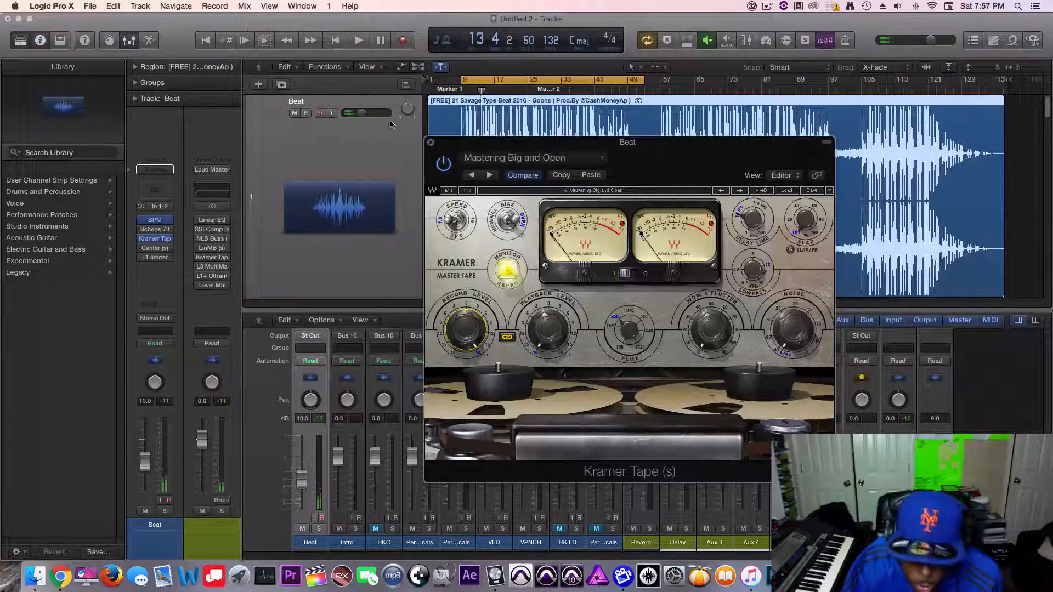
- Replay the start of the cycle and check Kramer Tape's VU meters at the maximum Record Level
click(358, 40)
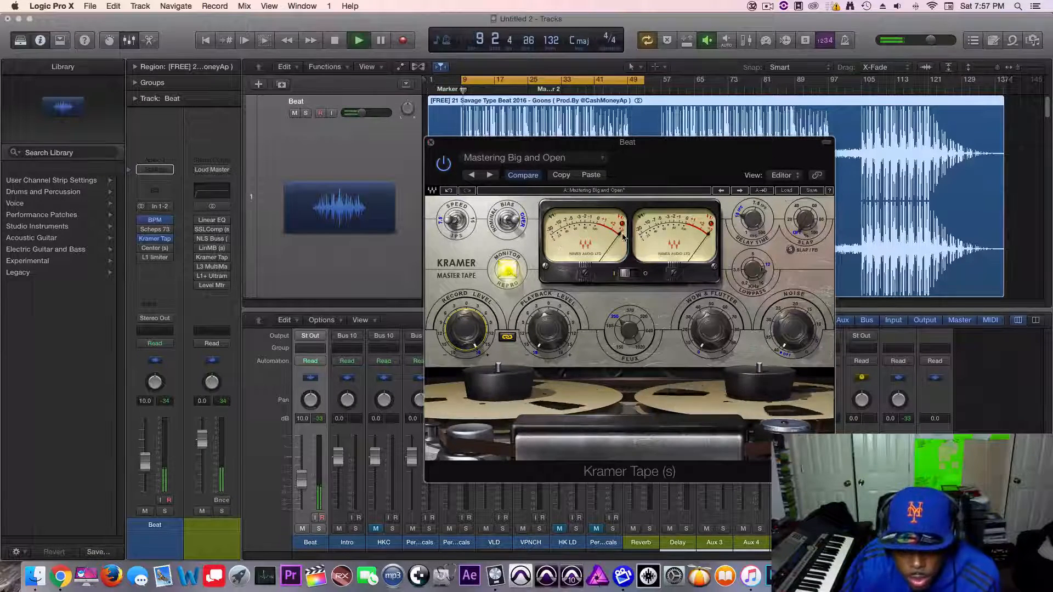
click(334, 42)
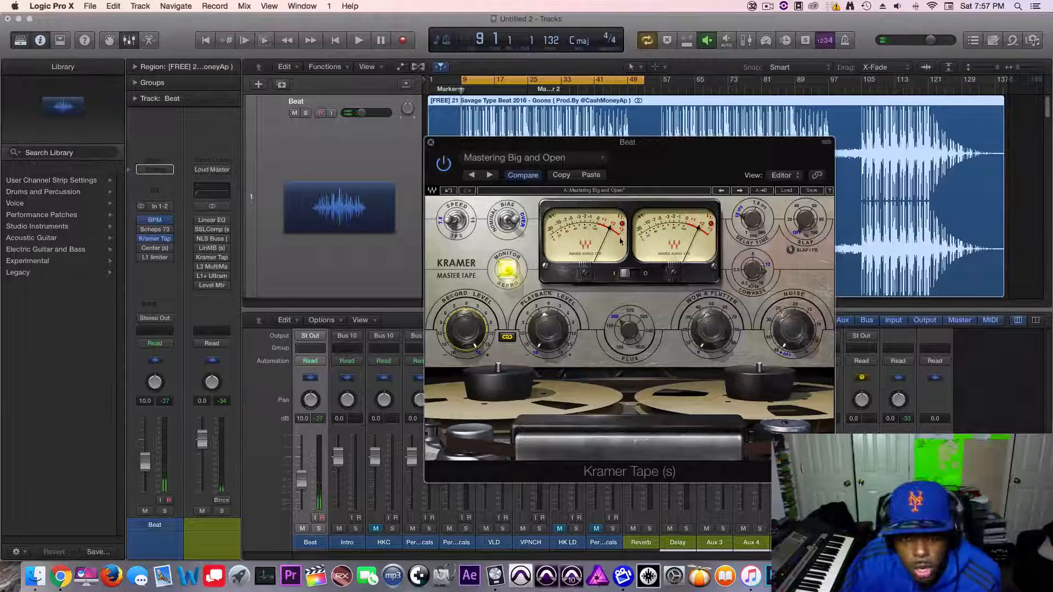
drag(469, 333, 469, 367)
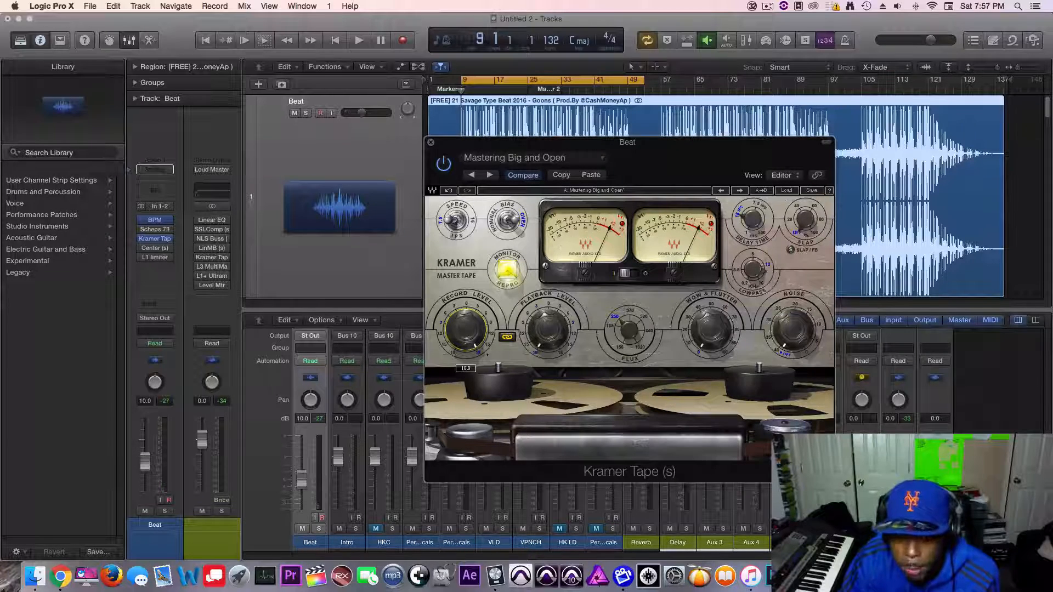
click(358, 41)
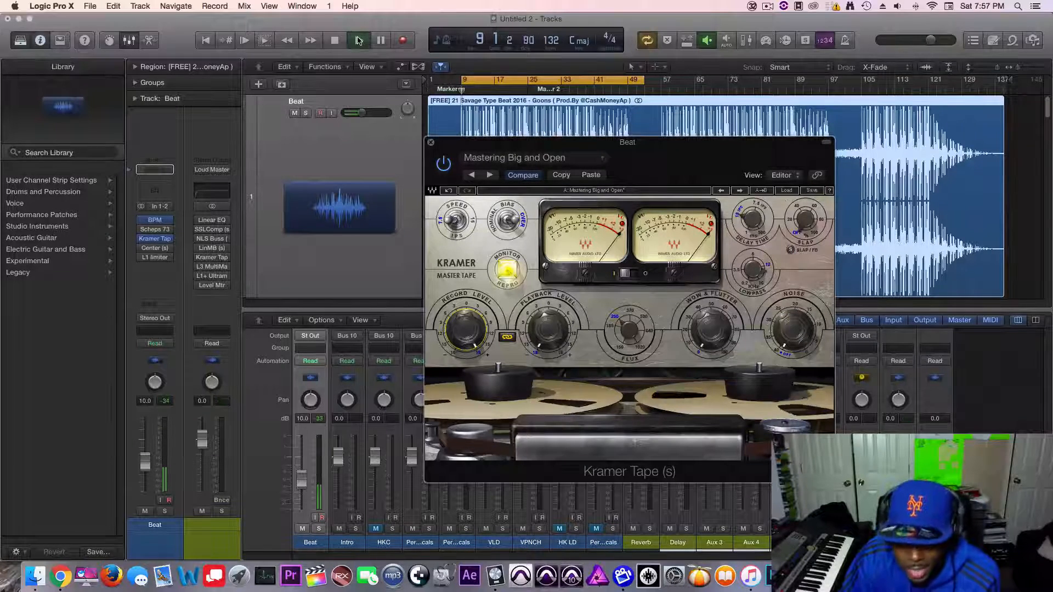
click(341, 42)
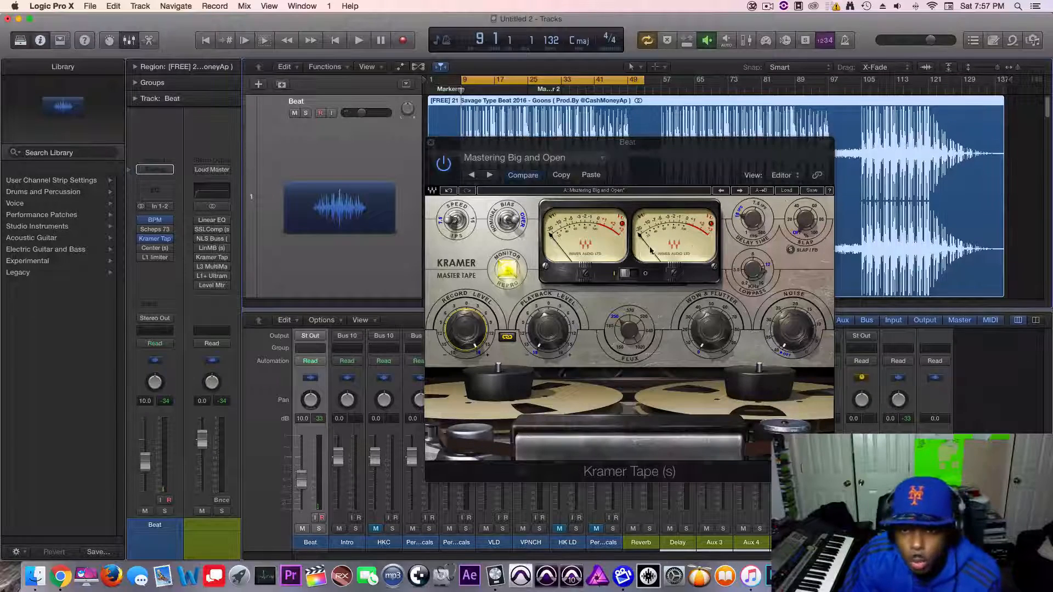
click(553, 255)
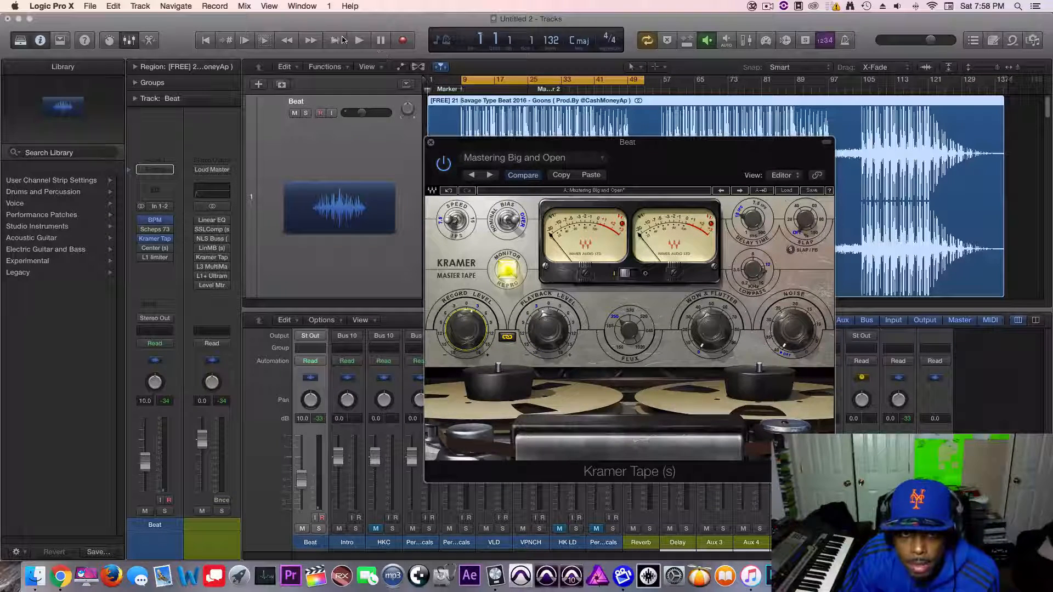
- Lower Kramer Tape's Record Level to about -10.0 while the beat plays, and stop playback
click(358, 40)
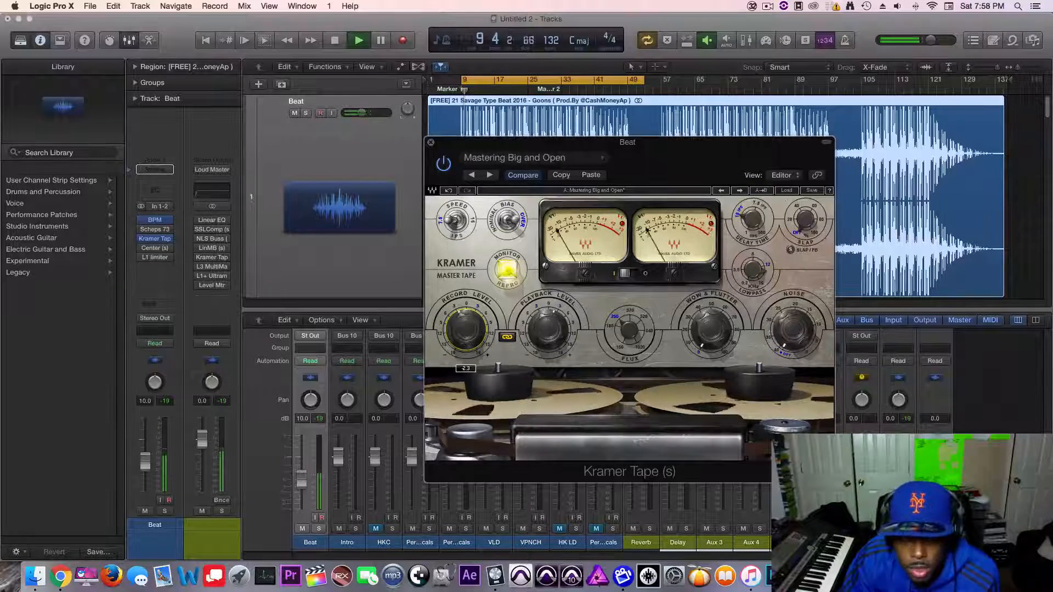
drag(468, 332, 467, 372)
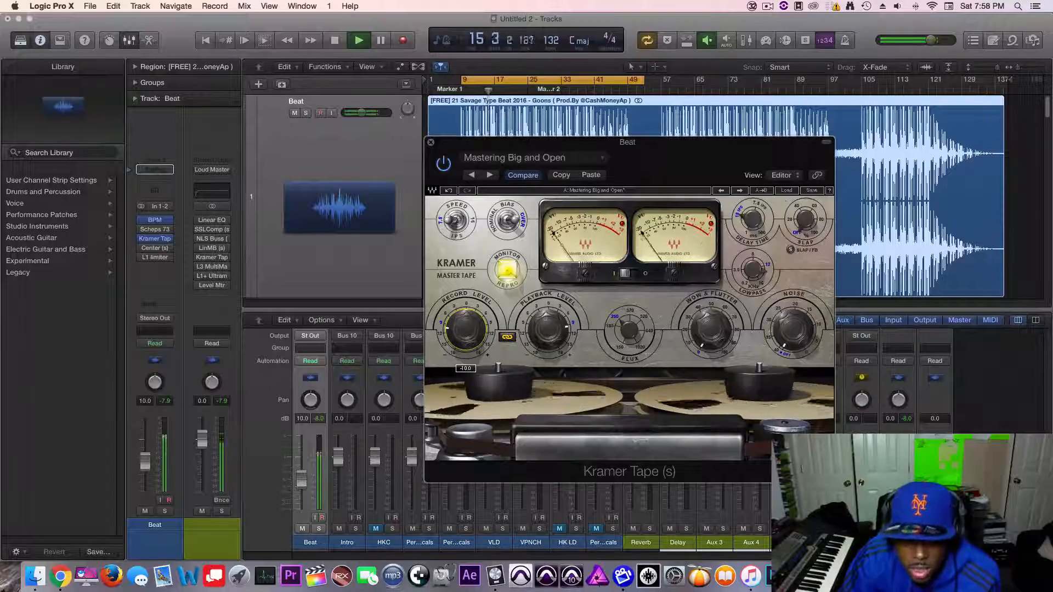
click(335, 41)
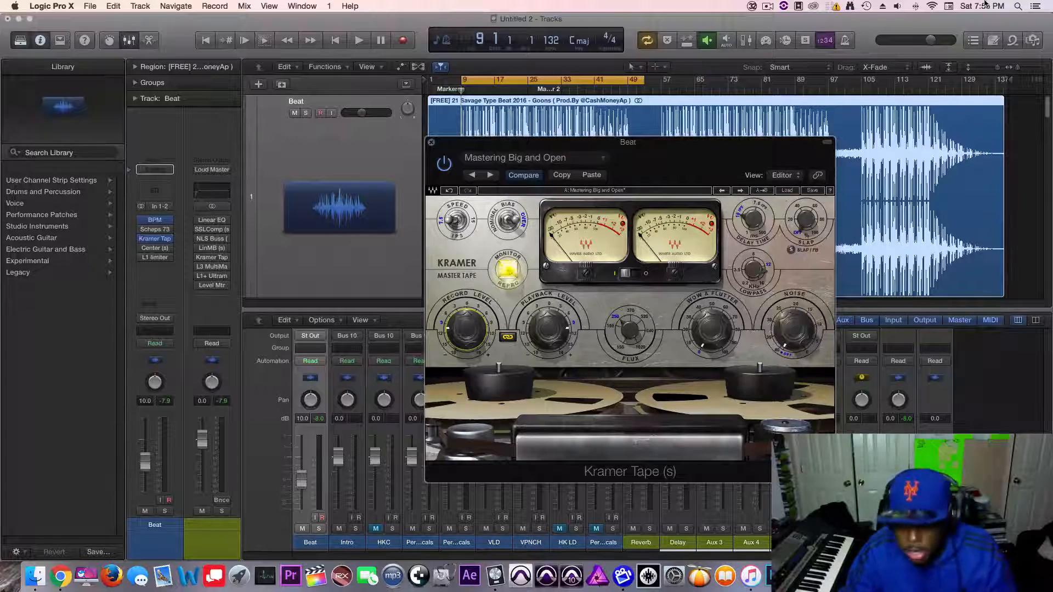
drag(651, 176, 631, 144)
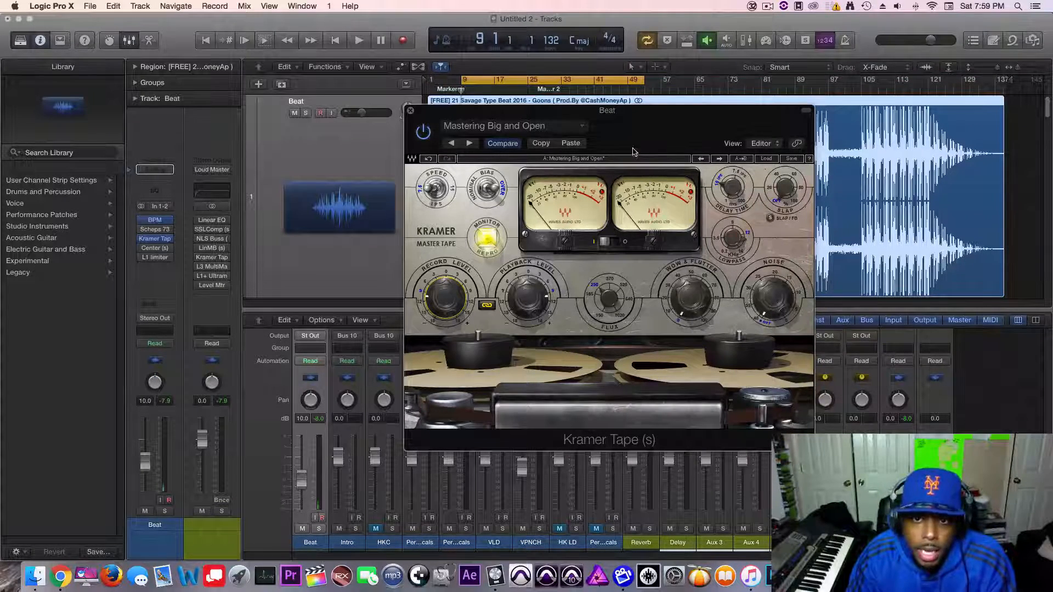
drag(636, 150, 638, 136)
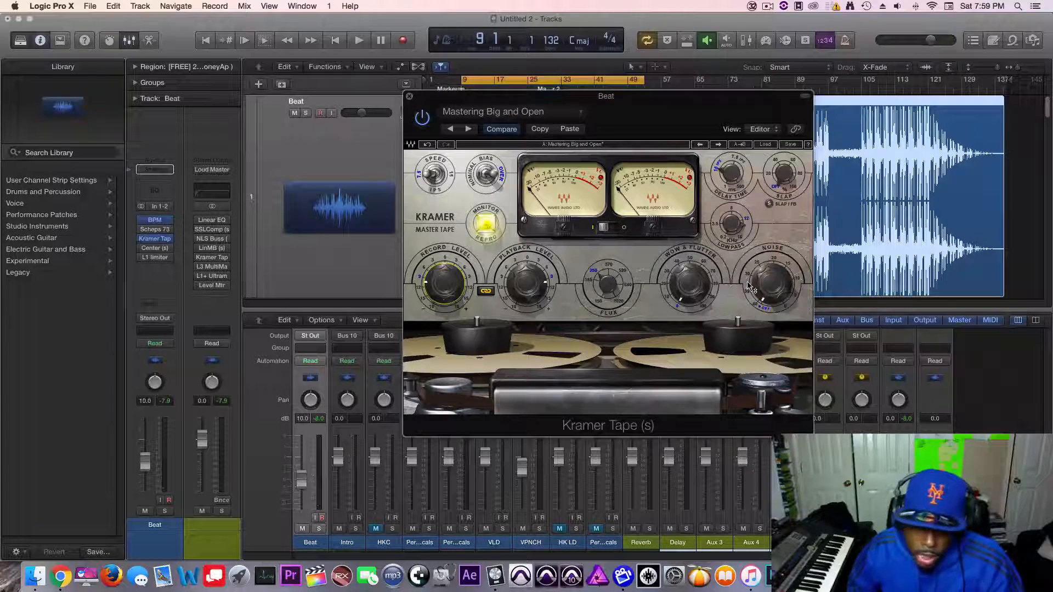
mouse_move(749, 286)
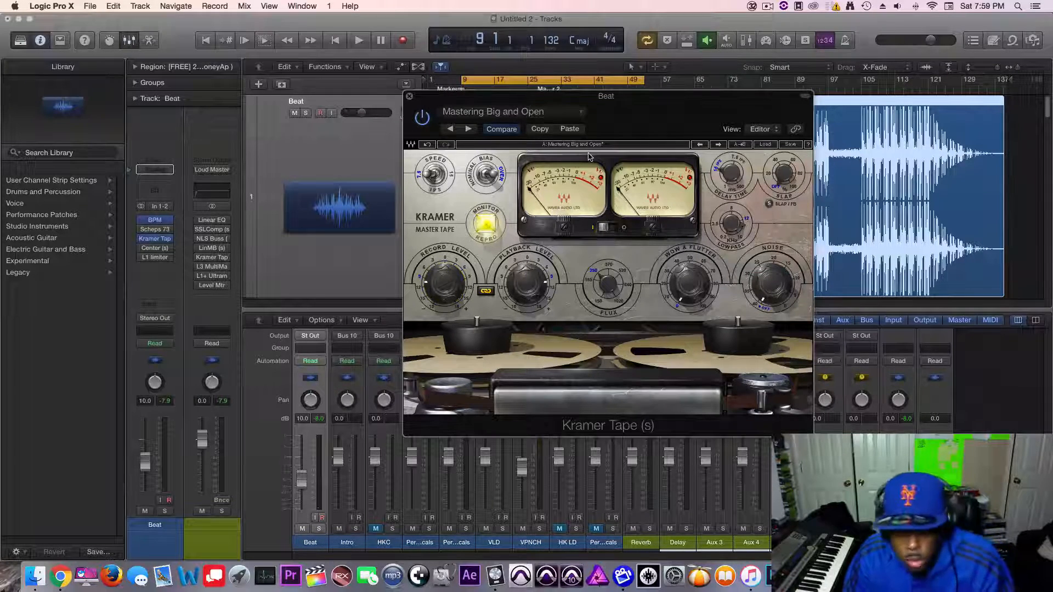
drag(612, 95, 617, 90)
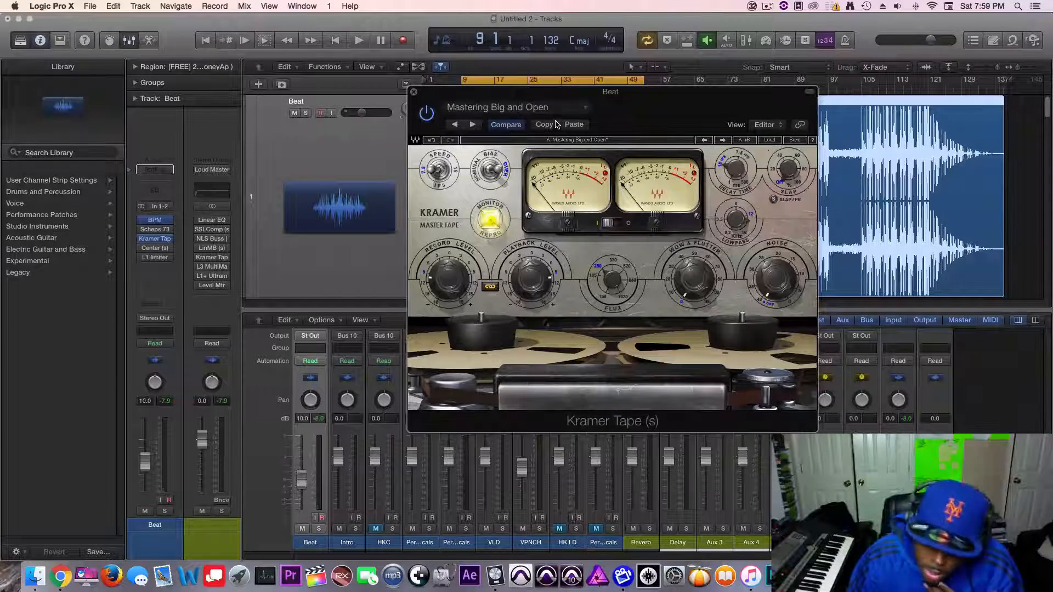
- Fine-tune Kramer Tape's Record Level to about -11.1 while listening to the looped beat, and stop playback
click(358, 40)
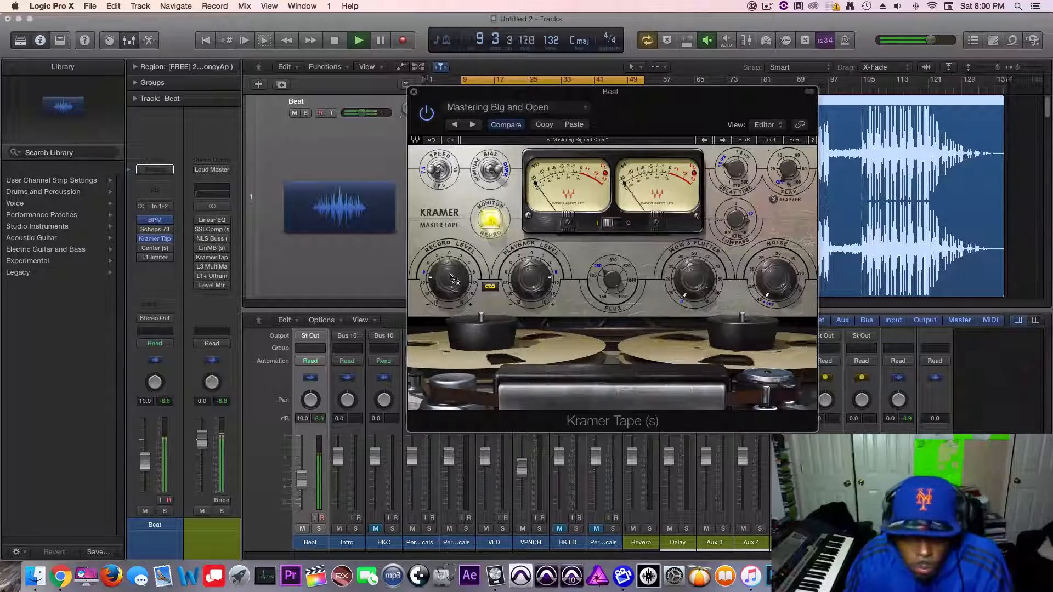
drag(451, 278, 446, 281)
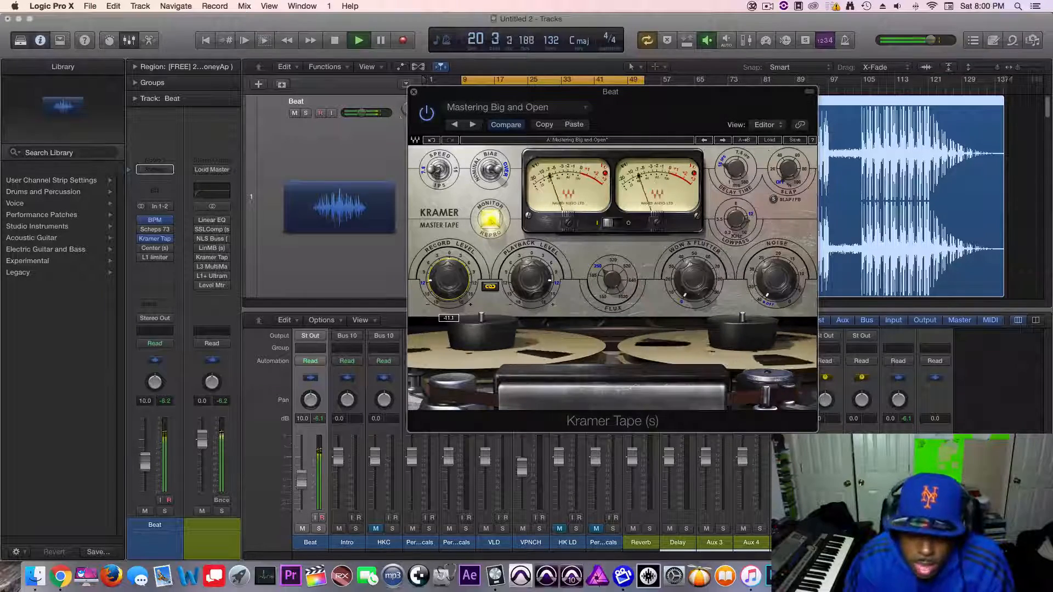
drag(445, 281, 446, 279)
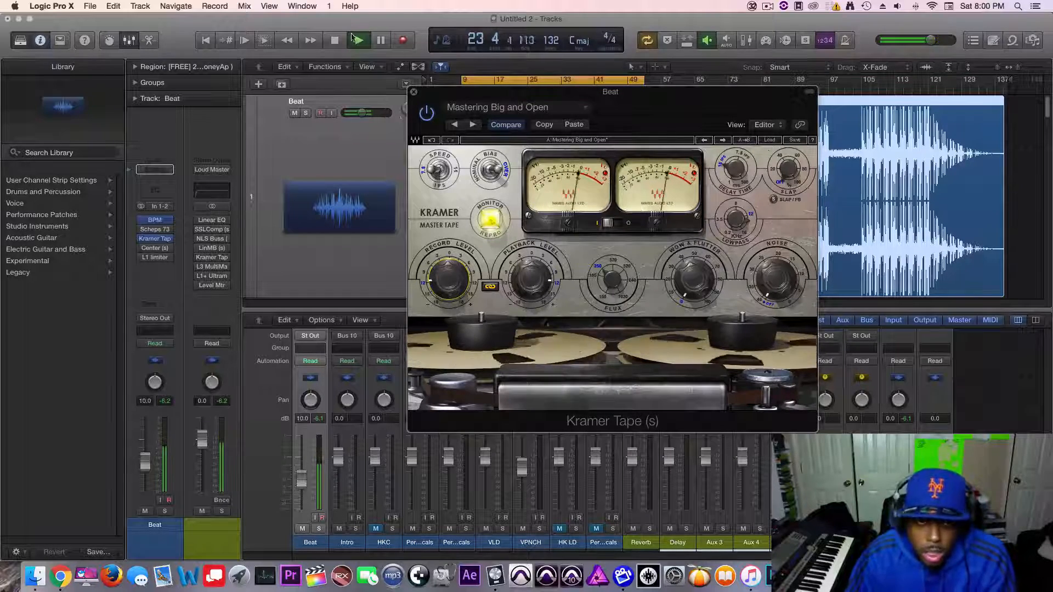
click(335, 41)
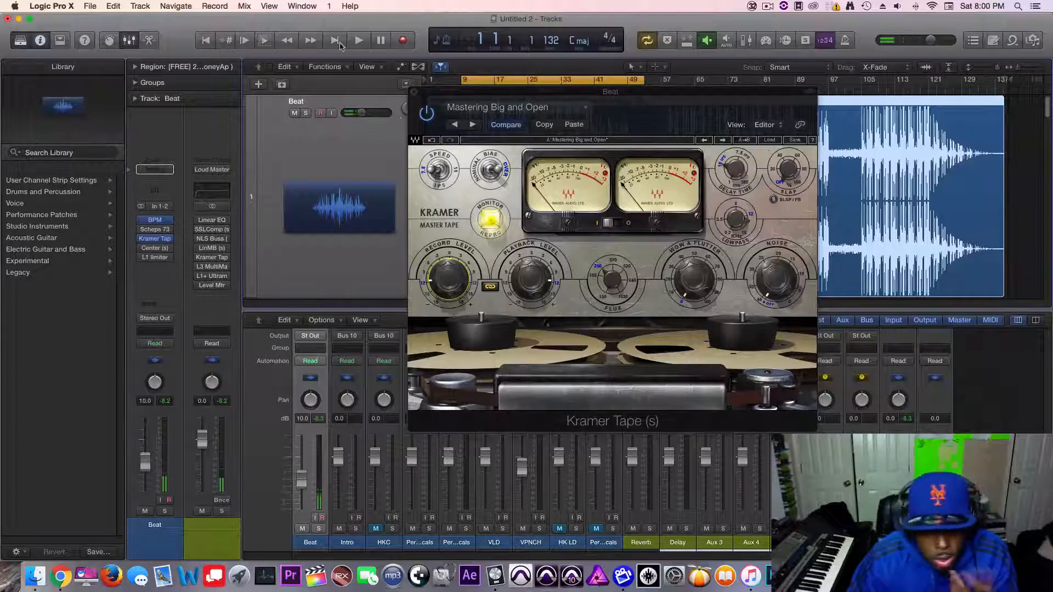
- Close Kramer Tape, open the Beat track's Center plug-in, and start playing the cycle
click(415, 93)
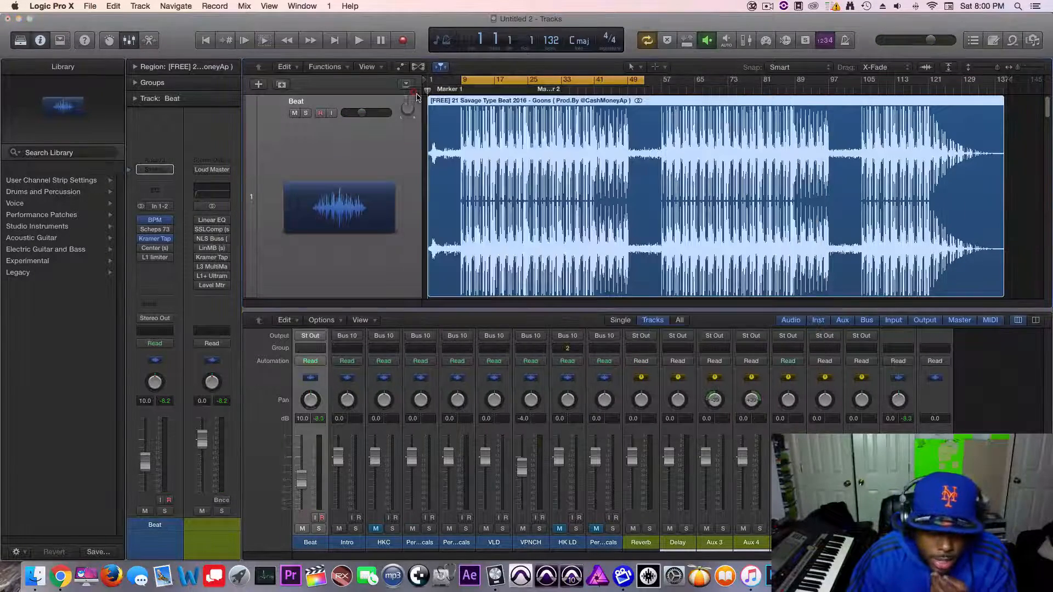
click(153, 248)
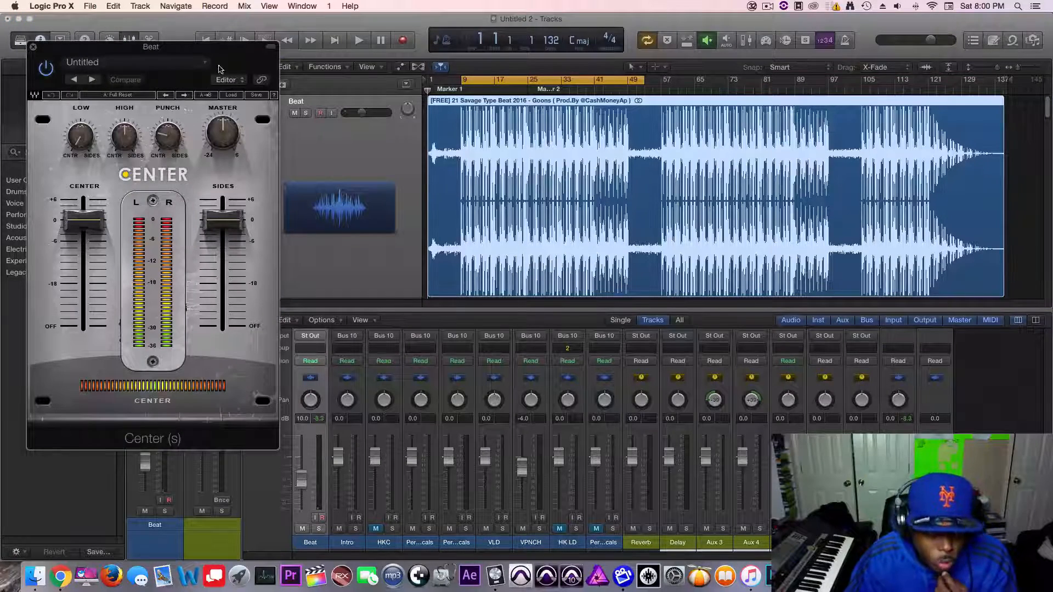
drag(238, 63, 298, 106)
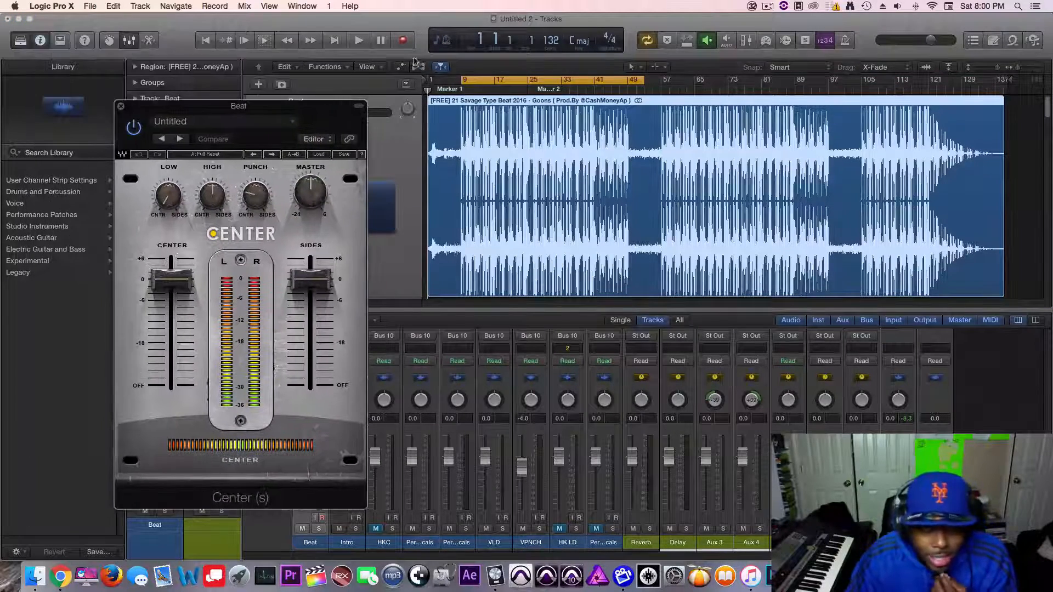
click(364, 45)
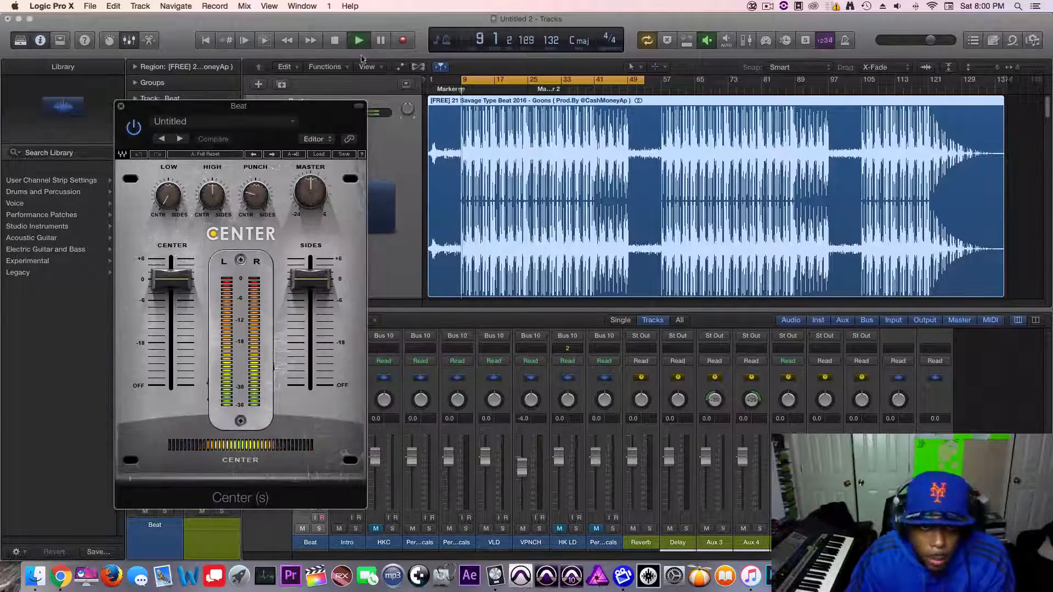
- Recall Center's default setting, load the Full Reset factory preset while the beat plays, and stop playback
click(197, 121)
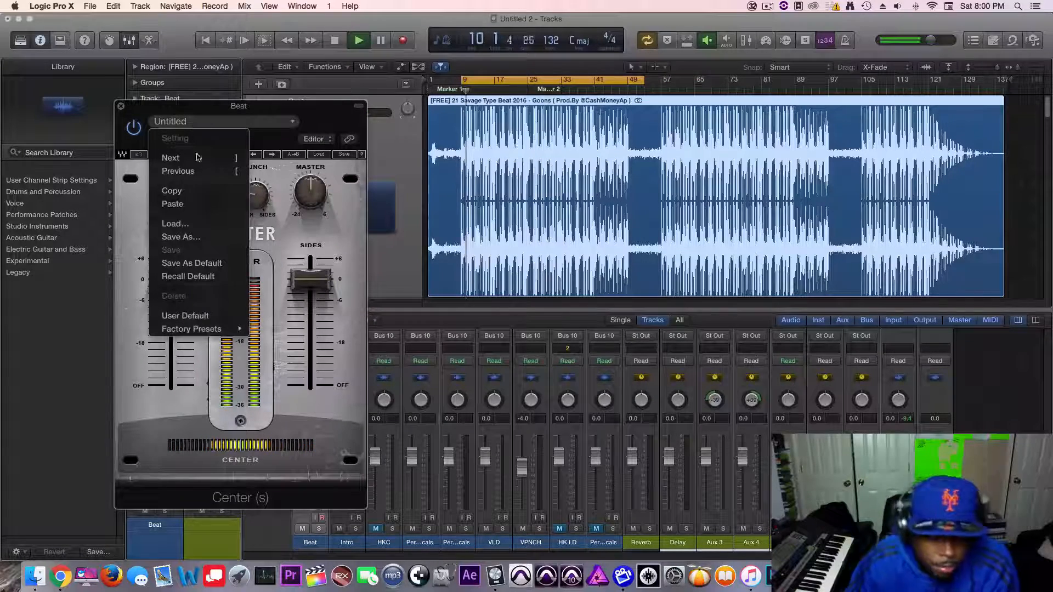
click(197, 276)
drag(225, 111, 245, 108)
click(208, 118)
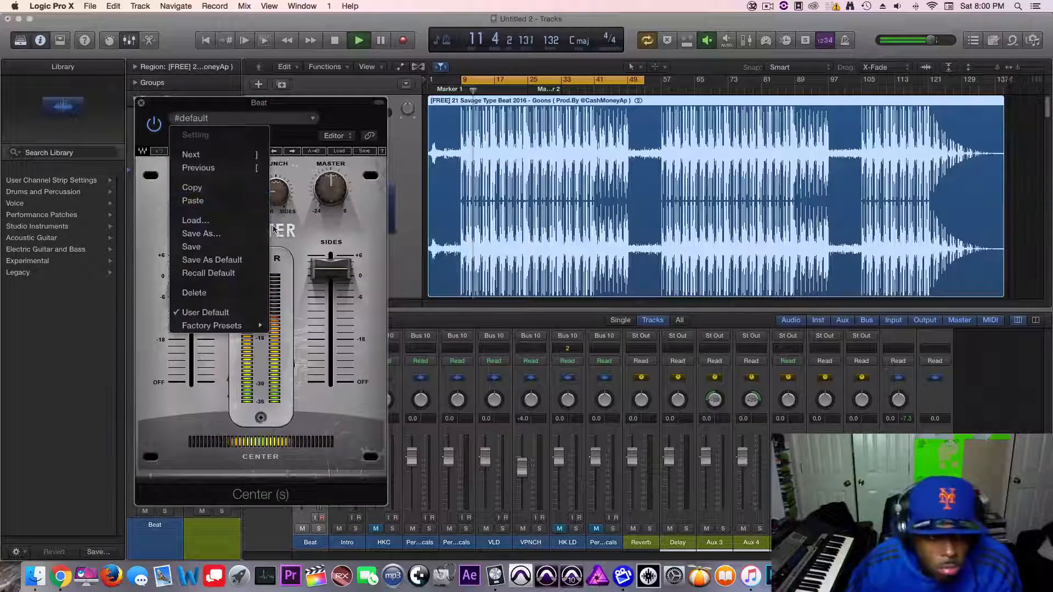
mouse_move(258, 325)
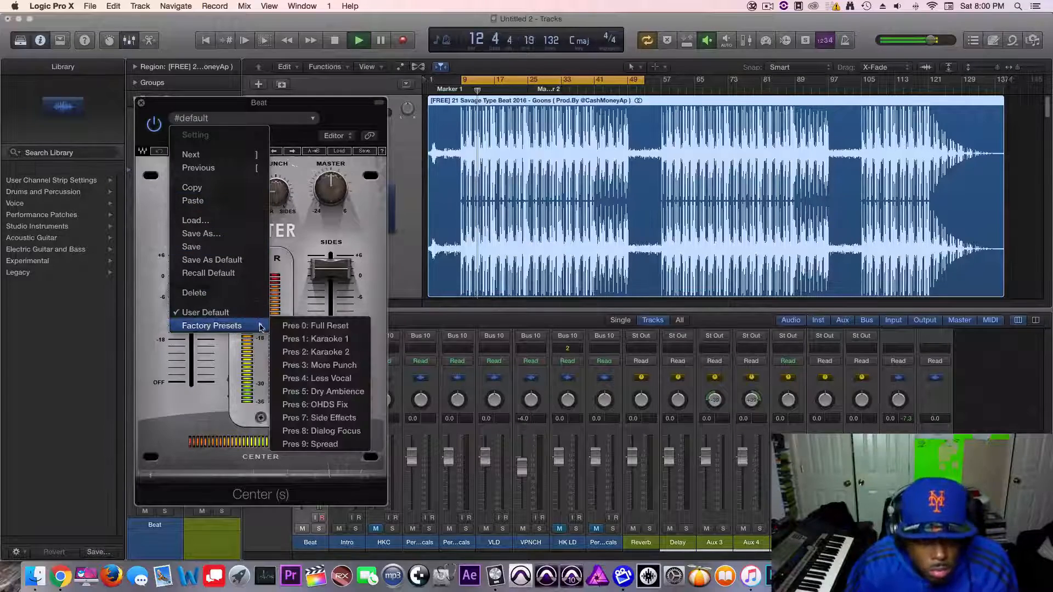
click(315, 326)
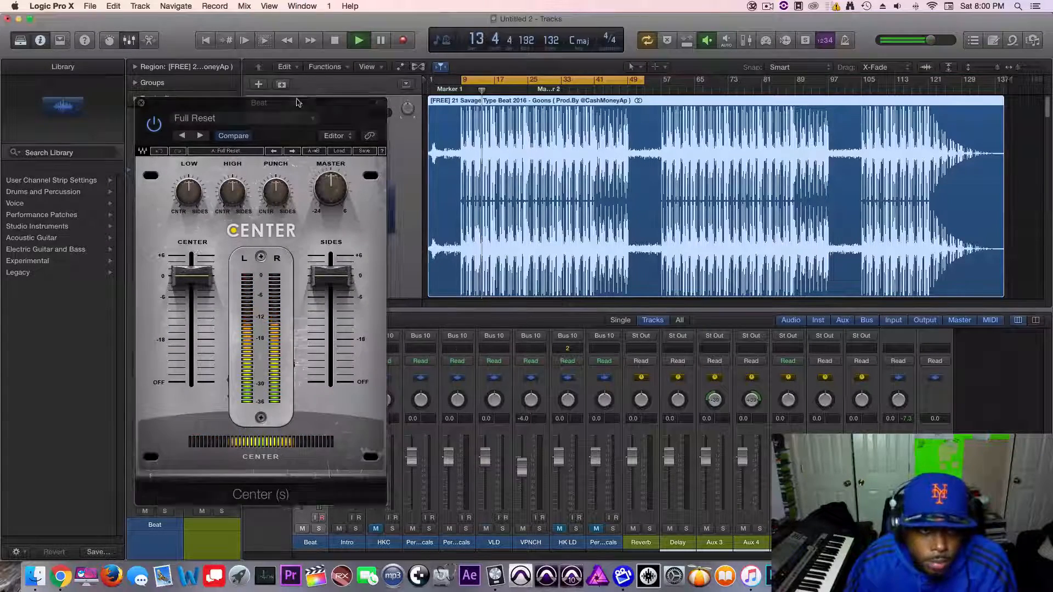
drag(280, 103, 379, 97)
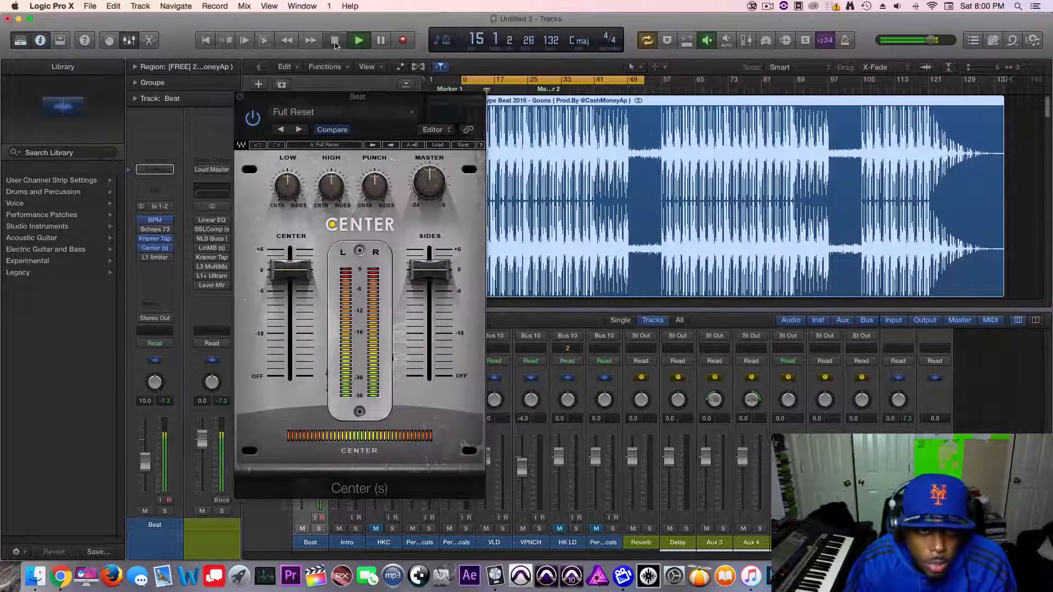
click(337, 41)
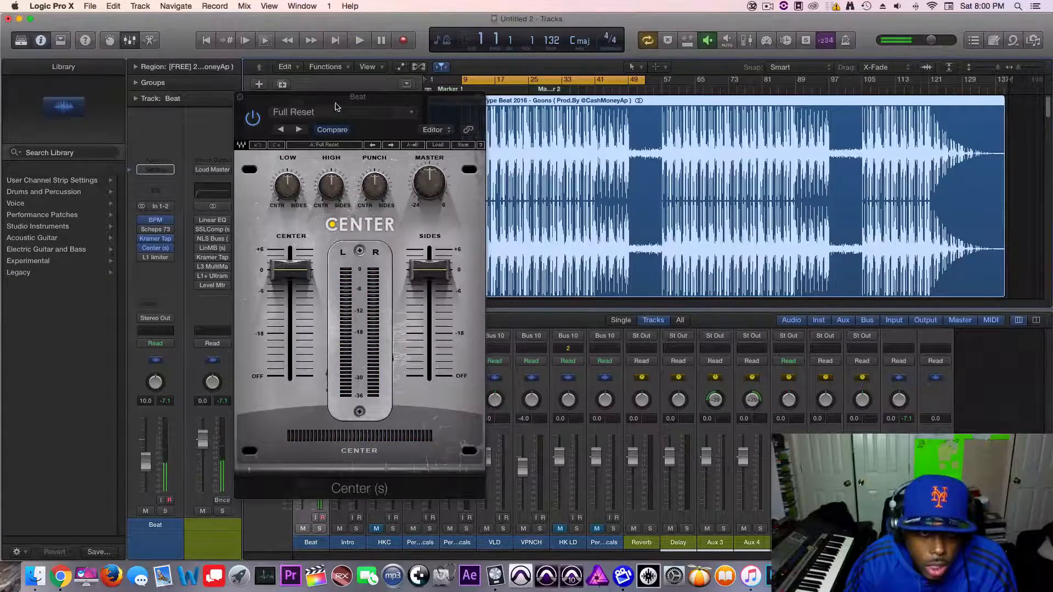
- Turn Center's Low control fully toward the center, keeping the plug-in window clear of the channel strip
drag(337, 106, 352, 73)
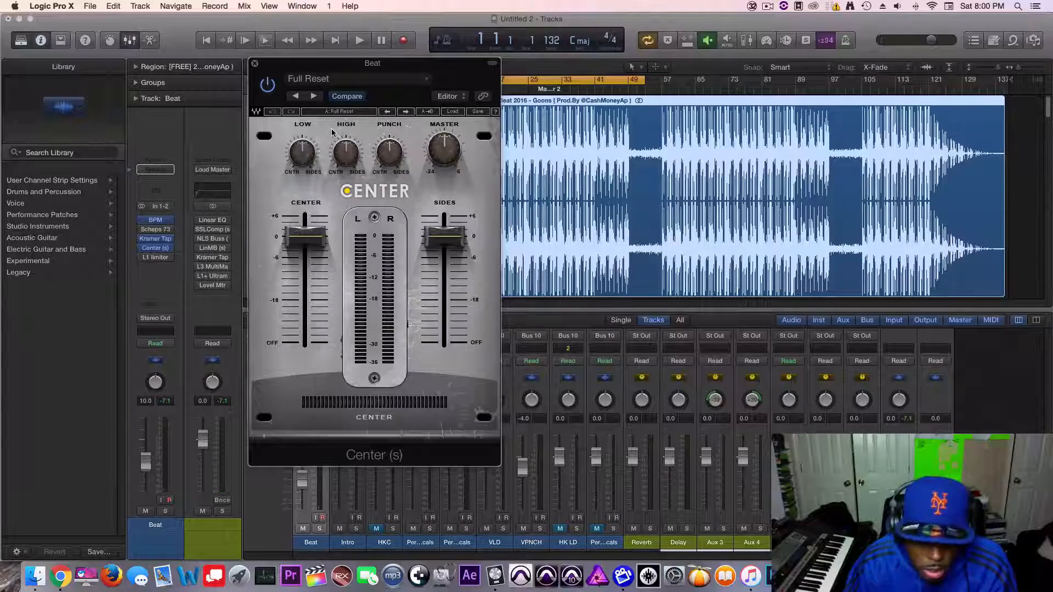
click(299, 156)
drag(300, 155, 299, 183)
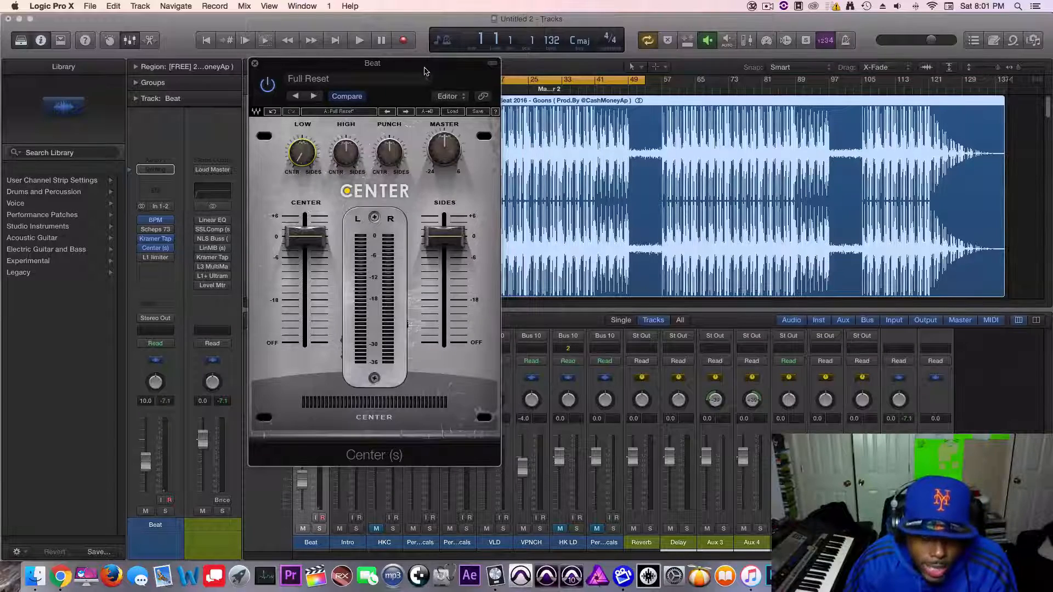
drag(425, 63, 471, 118)
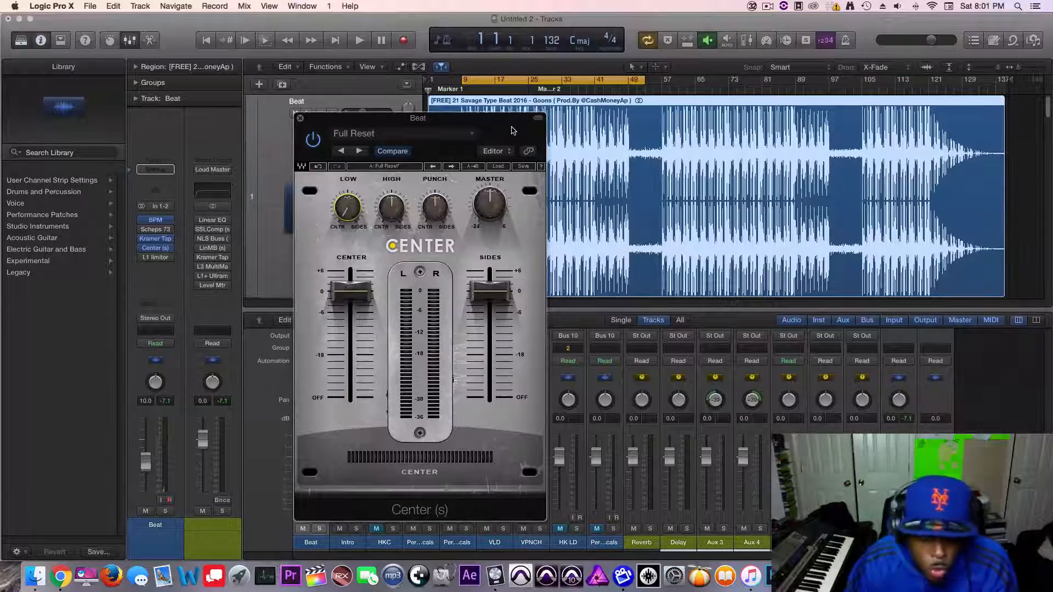
drag(511, 134, 530, 136)
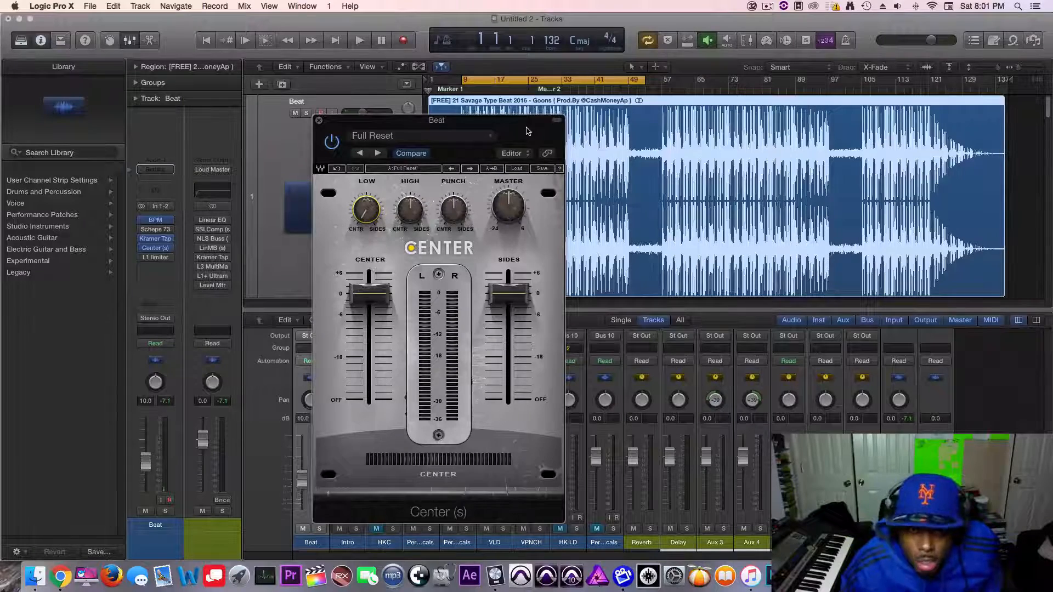
- Sweep Center's High control between center and sides, and leave it near the midpoint
drag(423, 130, 466, 118)
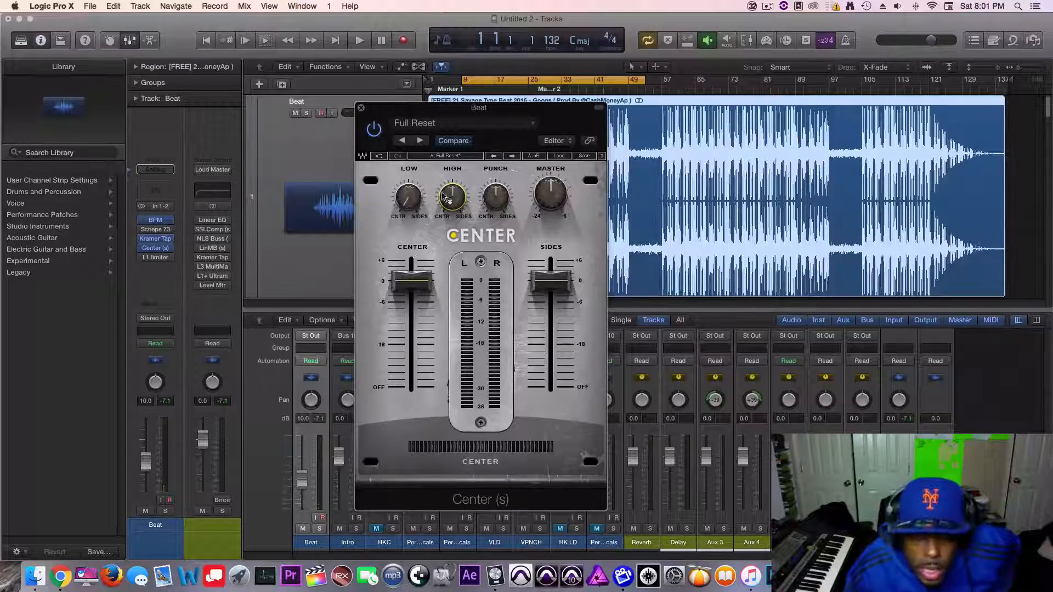
drag(454, 199, 453, 236)
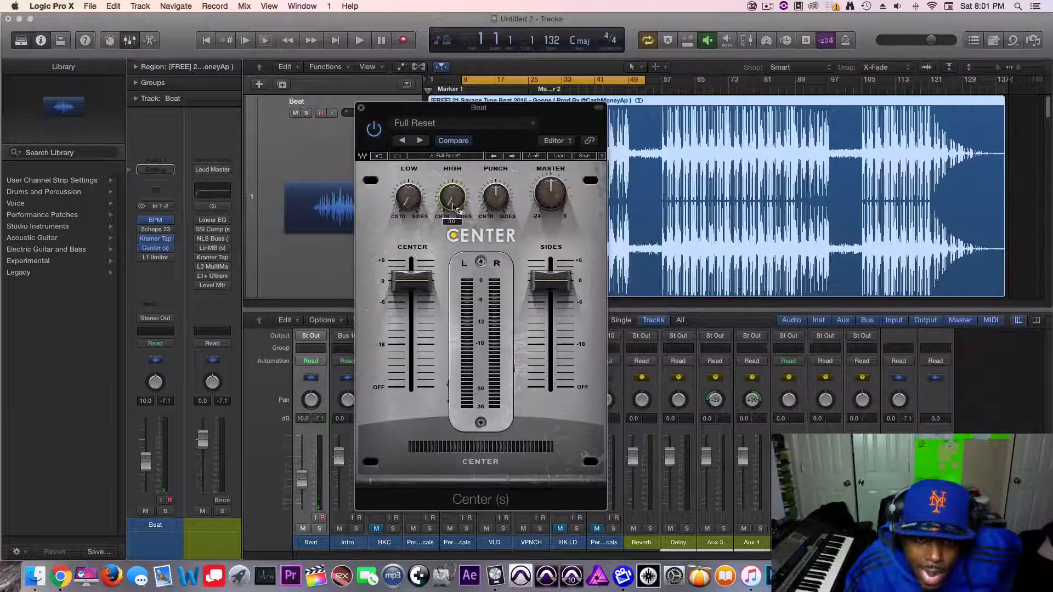
drag(452, 200, 452, 162)
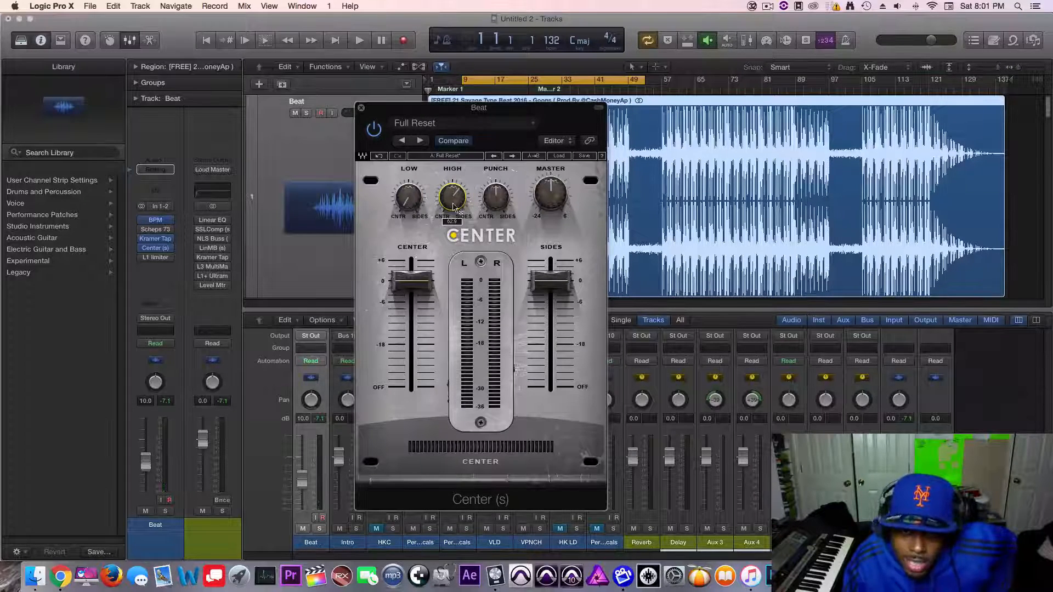
drag(454, 207, 454, 207)
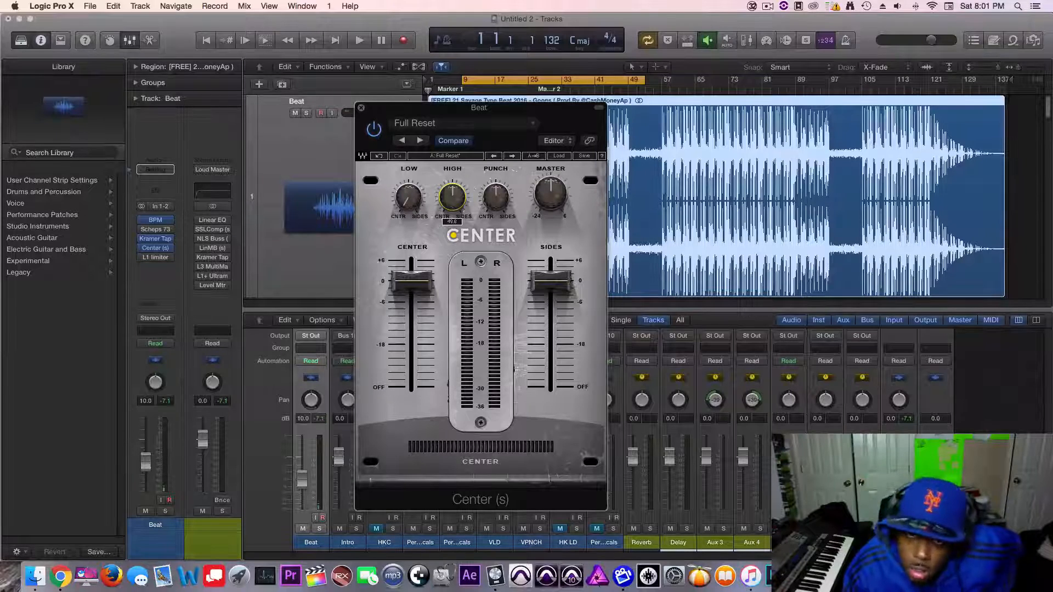
drag(452, 207, 452, 206)
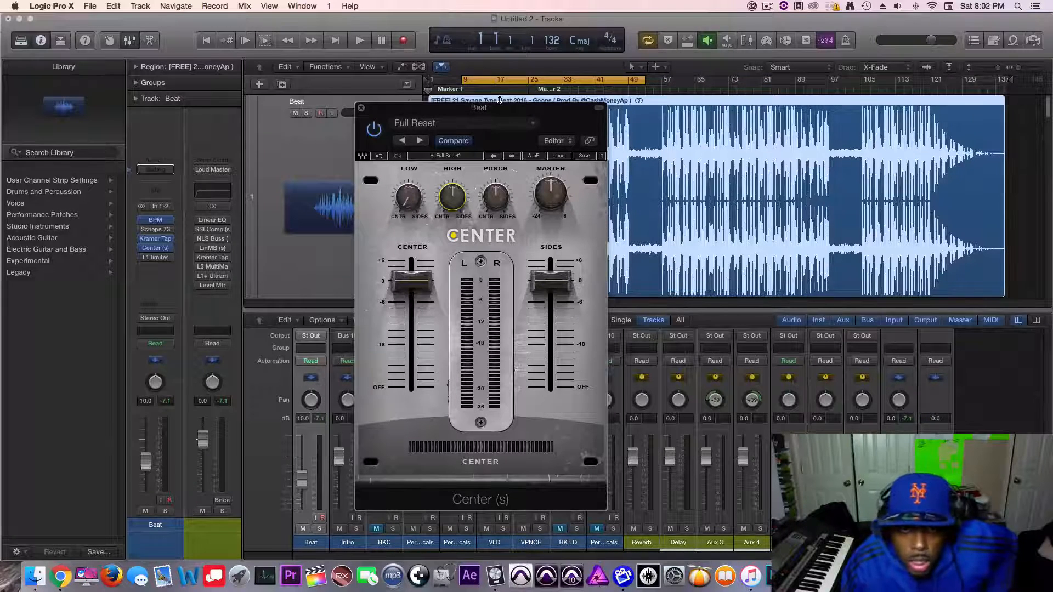
- Adjust Center's Punch control around its midpoint, and set it toward the center at about 24.9
drag(506, 108, 451, 104)
click(442, 191)
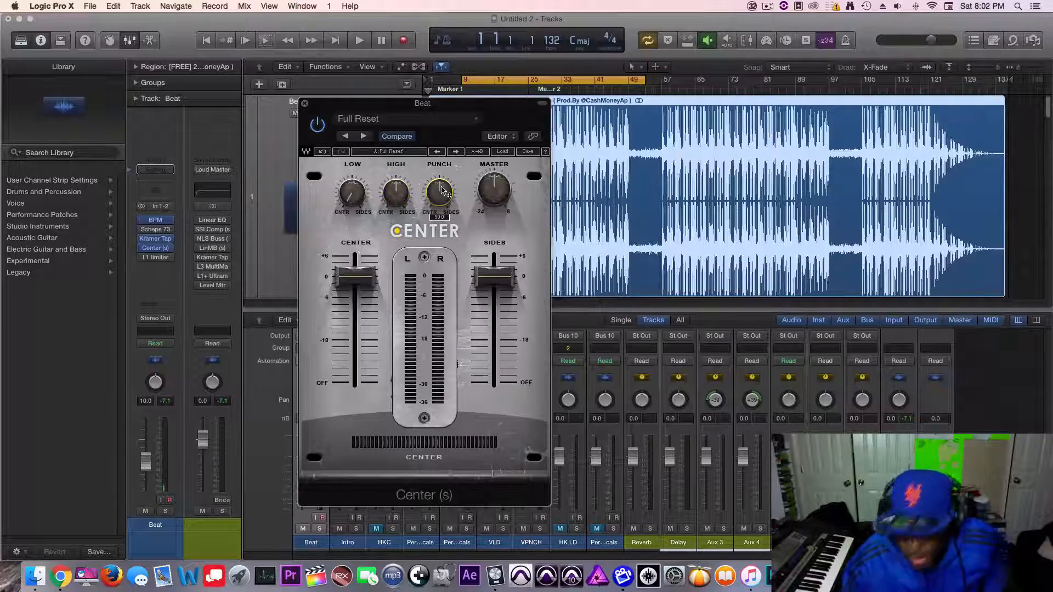
mouse_move(442, 191)
mouse_down()
mouse_move(442, 176)
mouse_move(442, 189)
mouse_up()
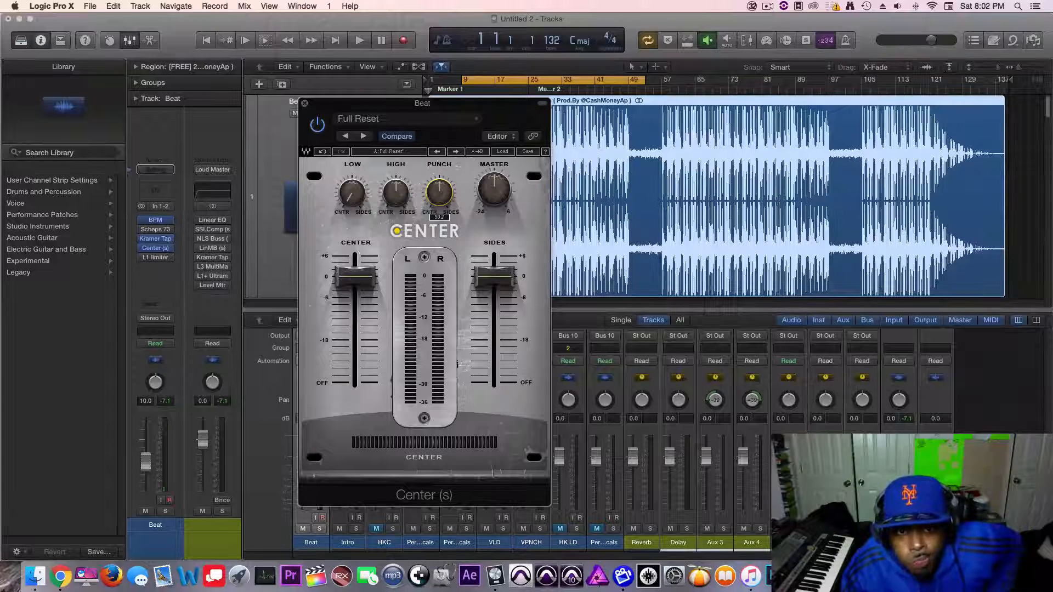
drag(442, 189, 442, 192)
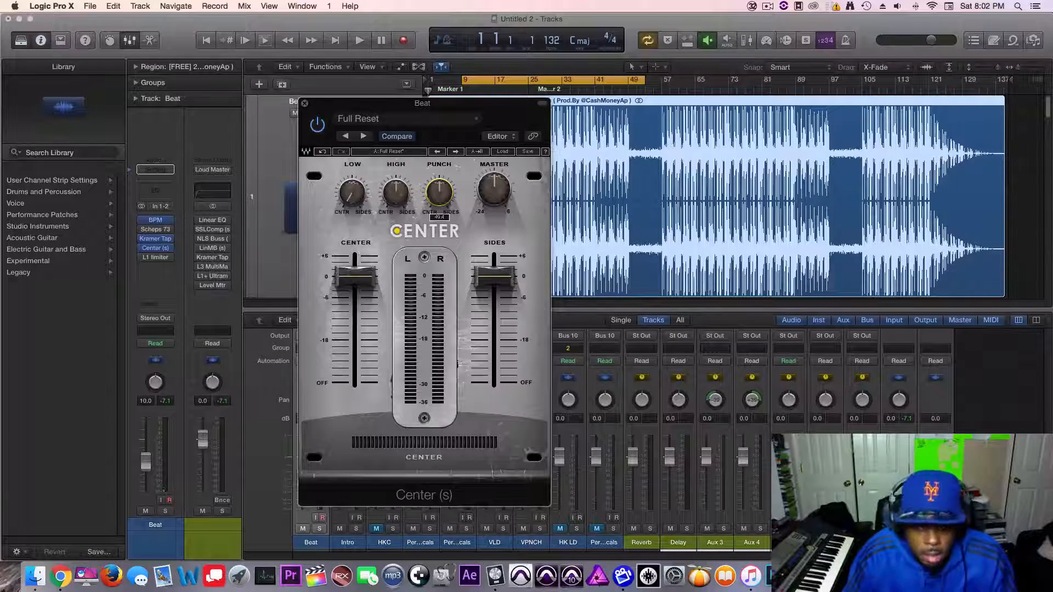
drag(439, 193, 440, 194)
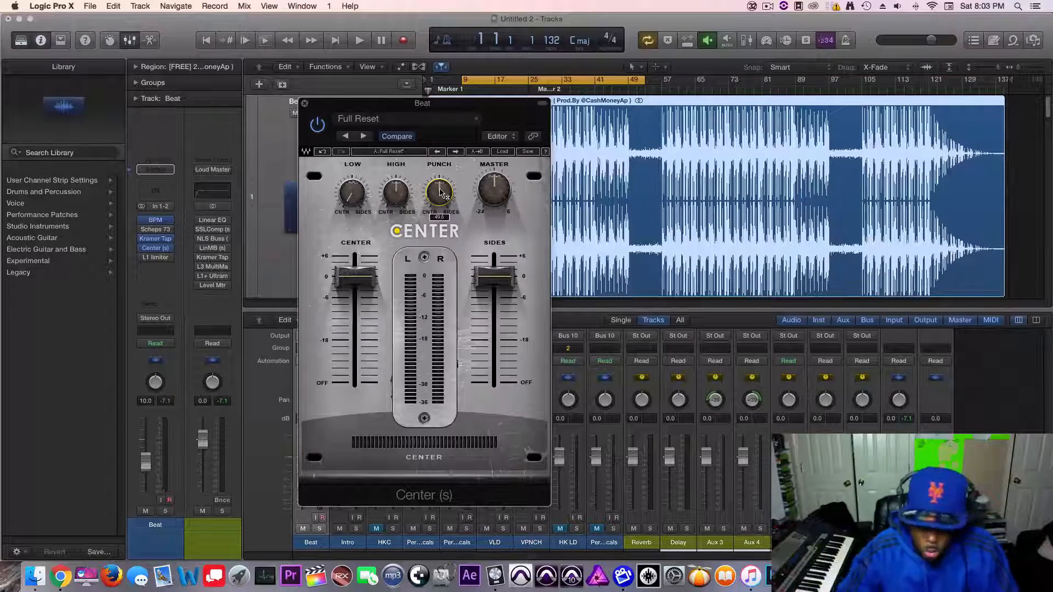
drag(440, 193, 440, 214)
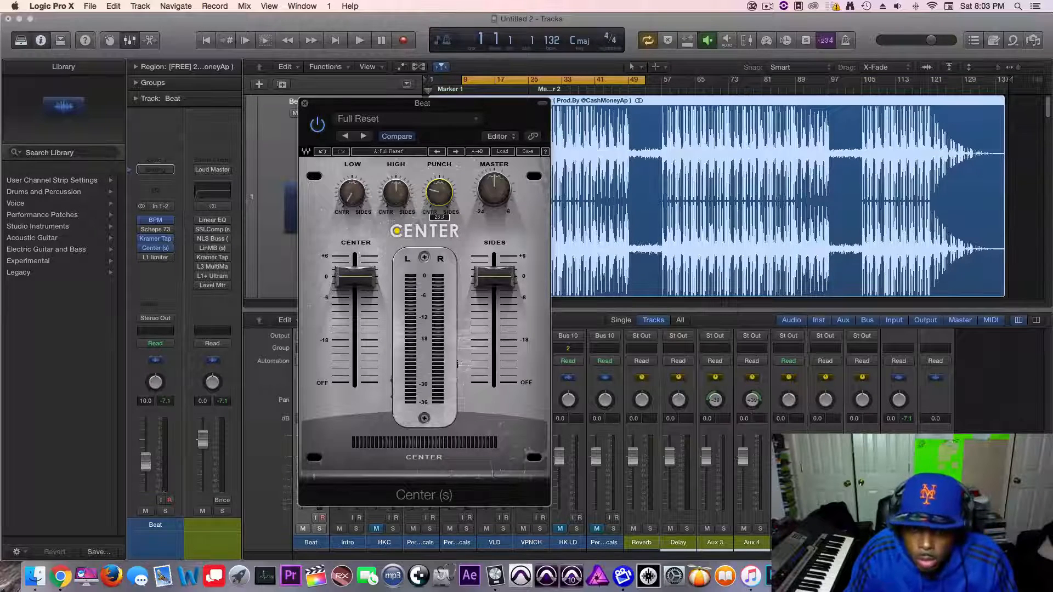
mouse_move(440, 214)
mouse_down()
mouse_move(441, 247)
mouse_move(441, 215)
mouse_up()
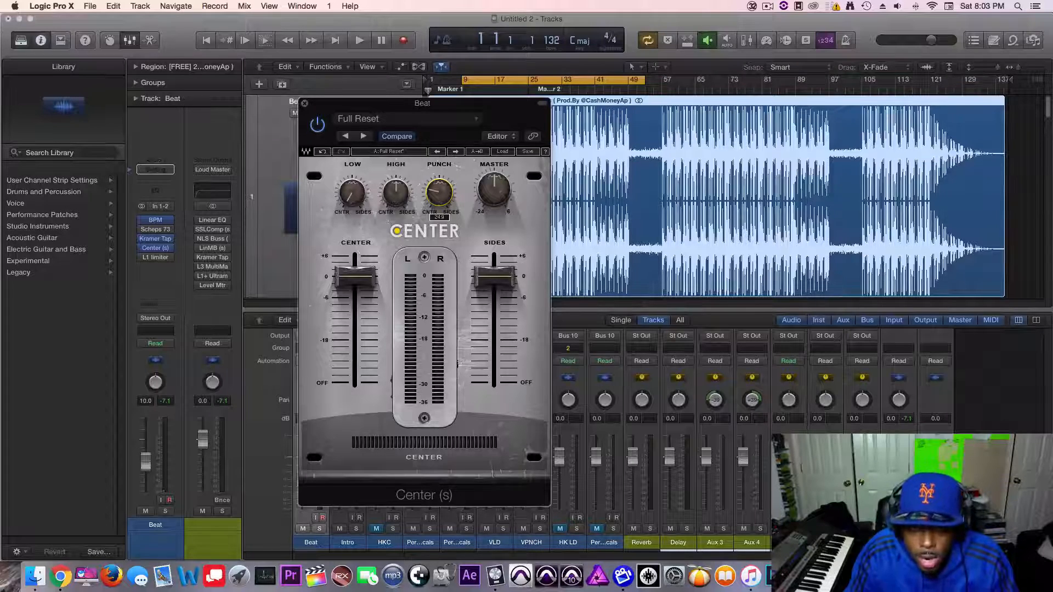
- Close the Center plug-in and save the project
click(304, 103)
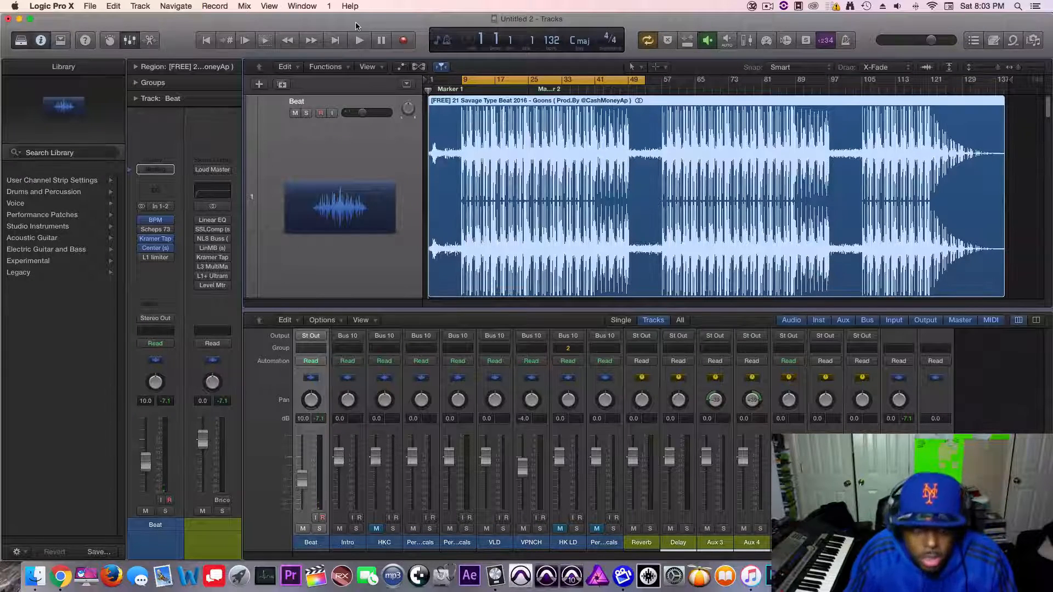
click(91, 6)
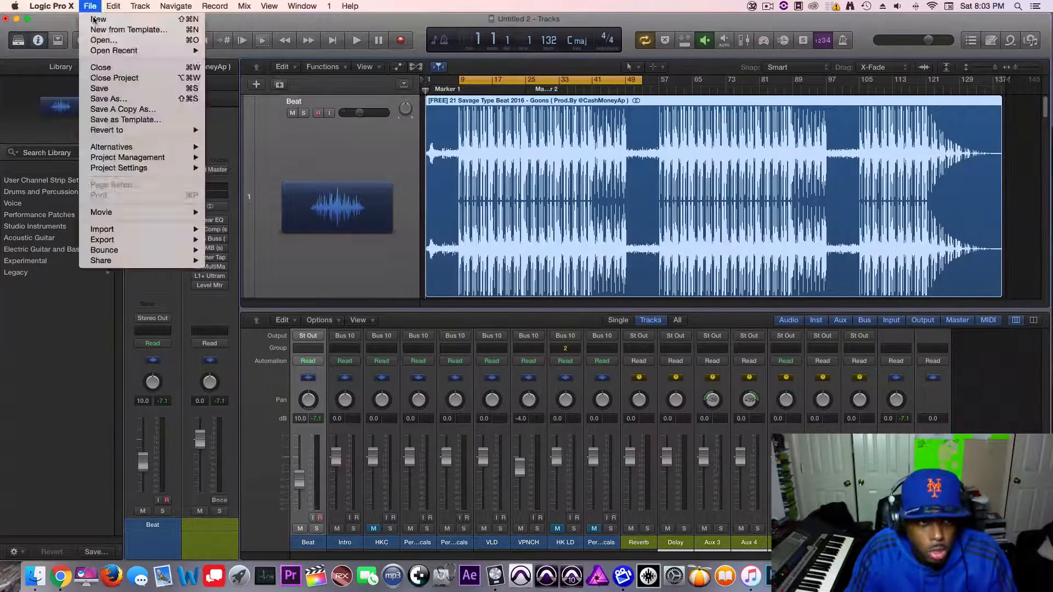
click(110, 88)
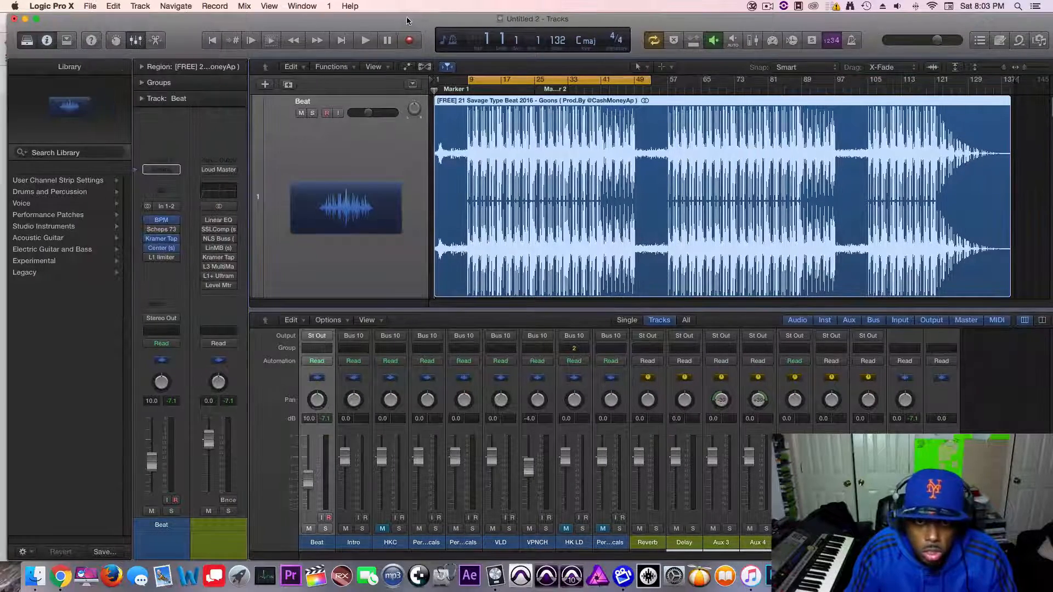
- Play the cycled section of the beat twice to hear the processing, and stop playback
click(365, 42)
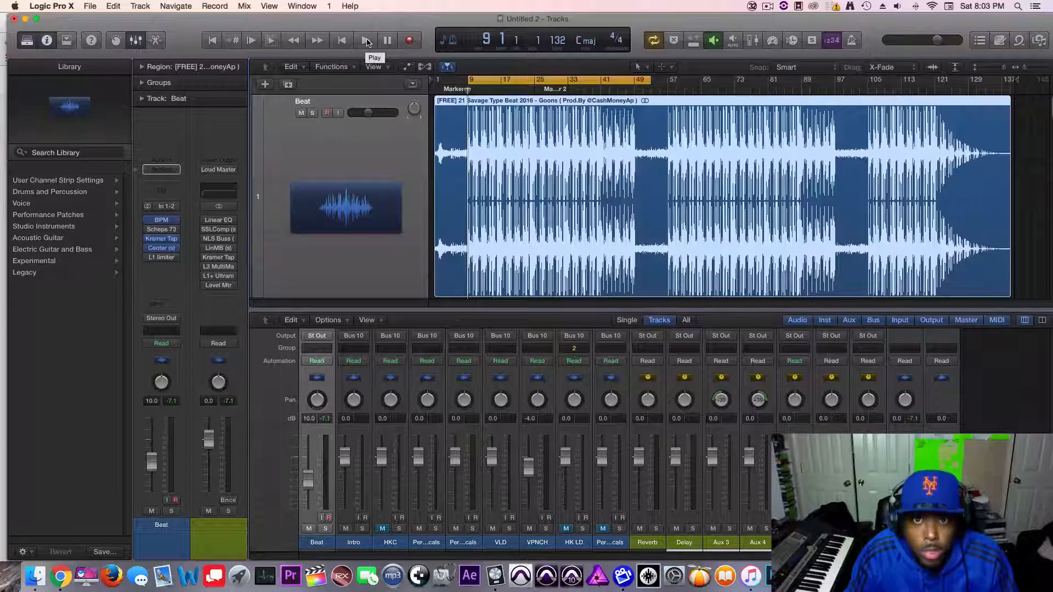
click(366, 41)
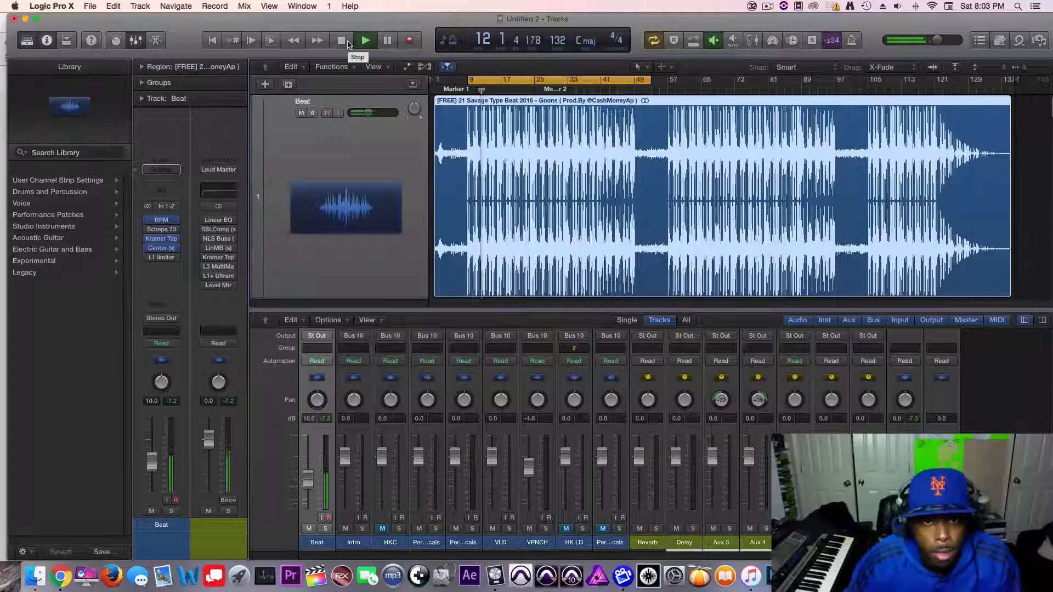
click(346, 41)
click(367, 42)
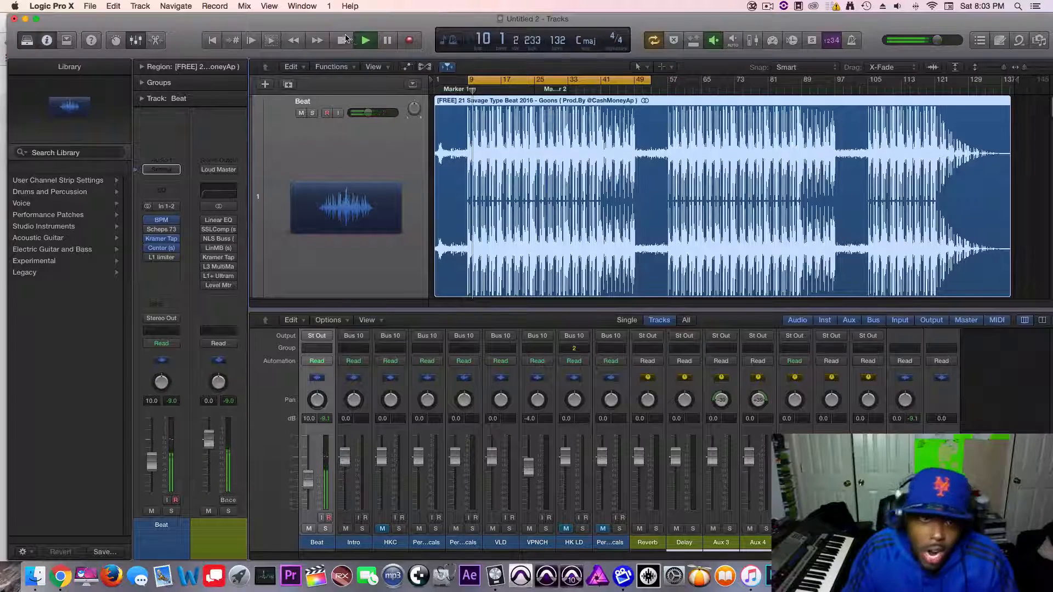
click(341, 40)
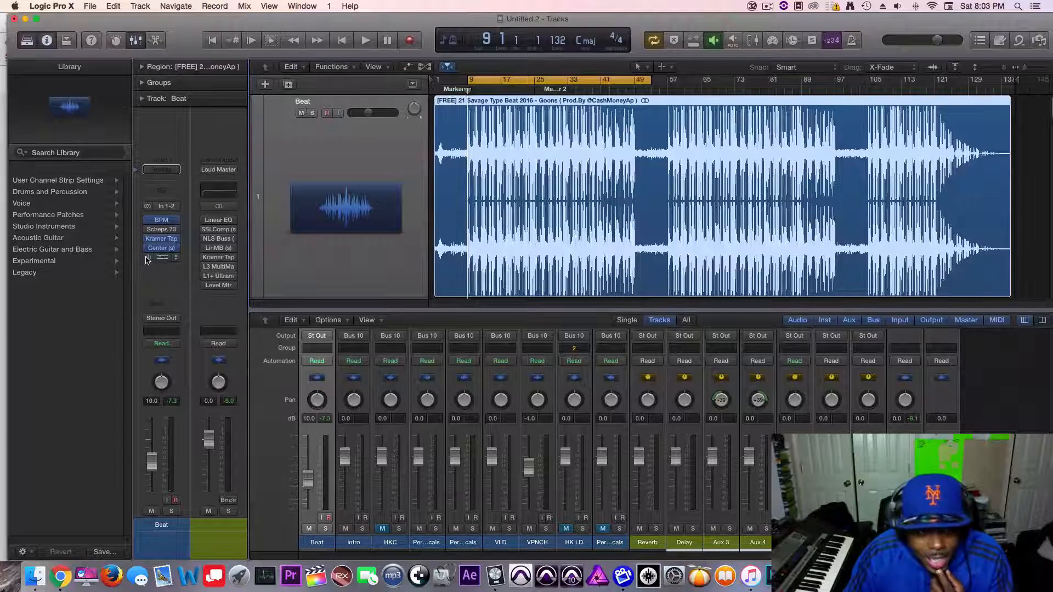
- Open the Beat track's L1 limiter and set its Threshold and Out Ceiling to 0.0
click(164, 259)
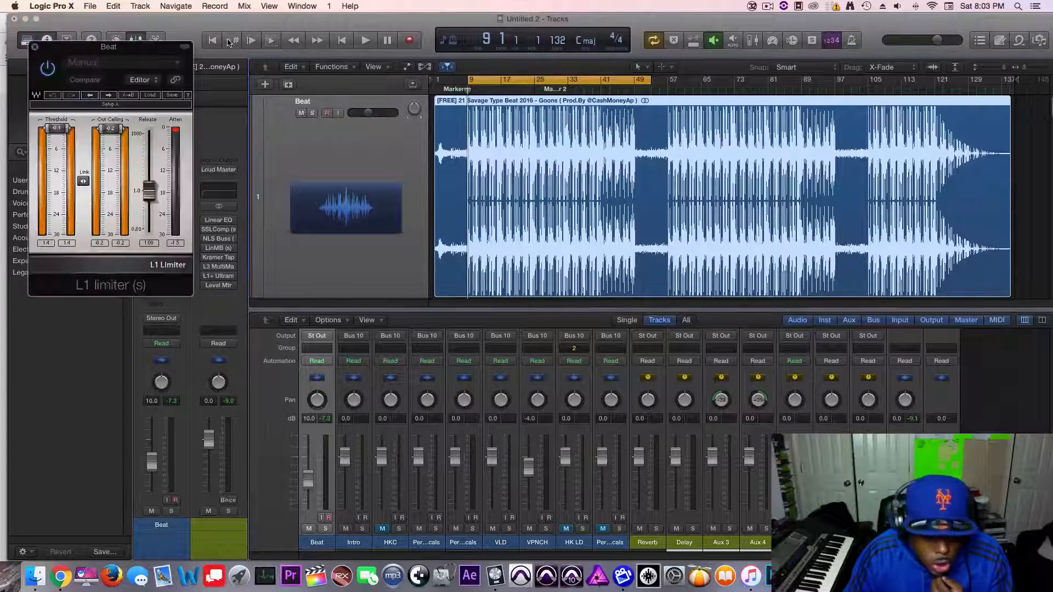
drag(132, 52, 278, 26)
drag(265, 96, 270, 76)
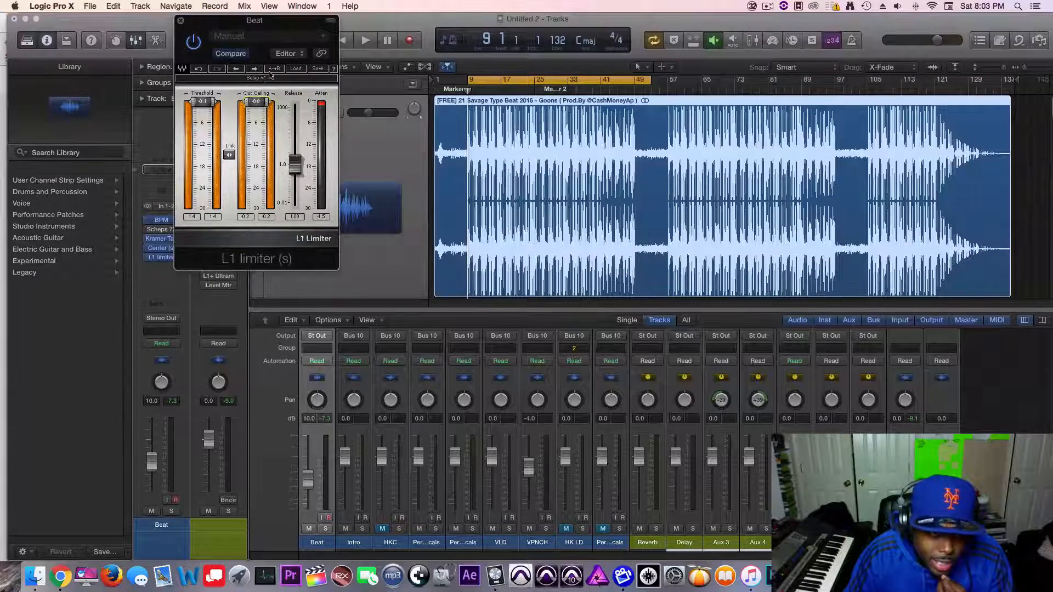
drag(209, 104, 211, 103)
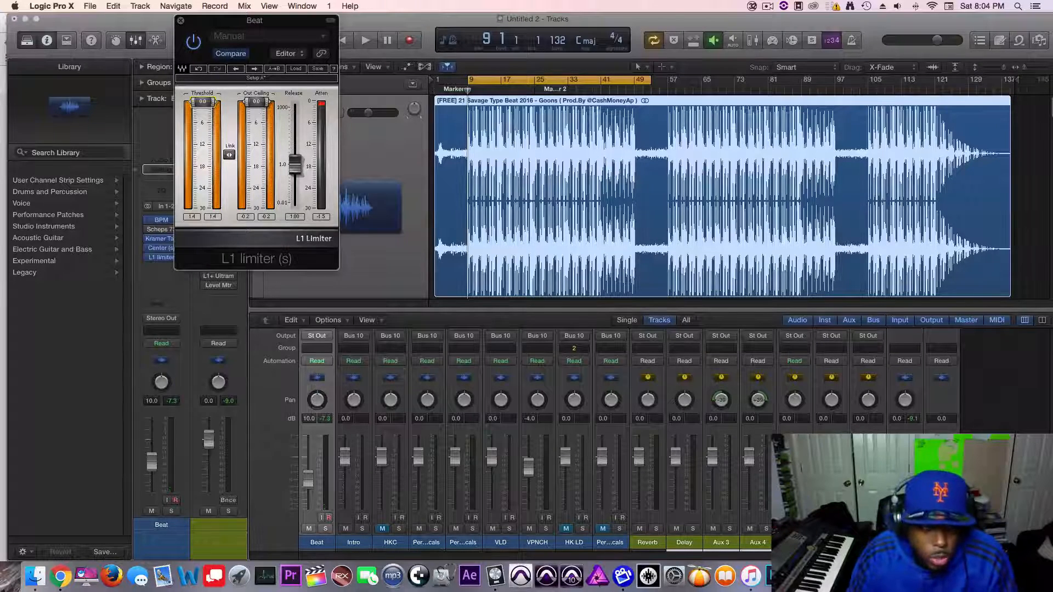
- Lower the L1 limiter's Threshold to -0.1 while the cycle plays, and stop playback
drag(233, 30, 326, 126)
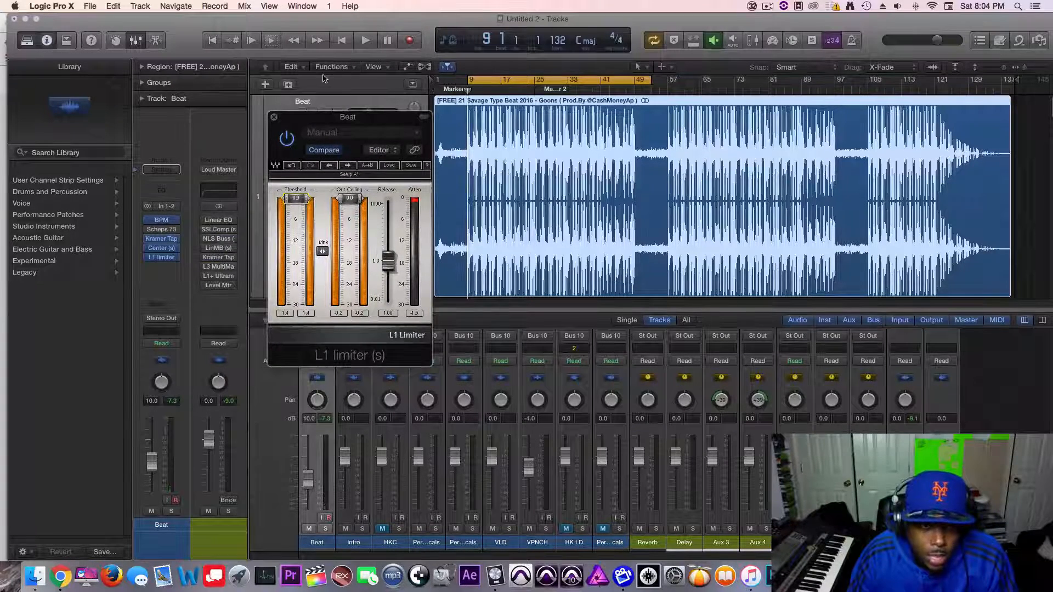
click(365, 40)
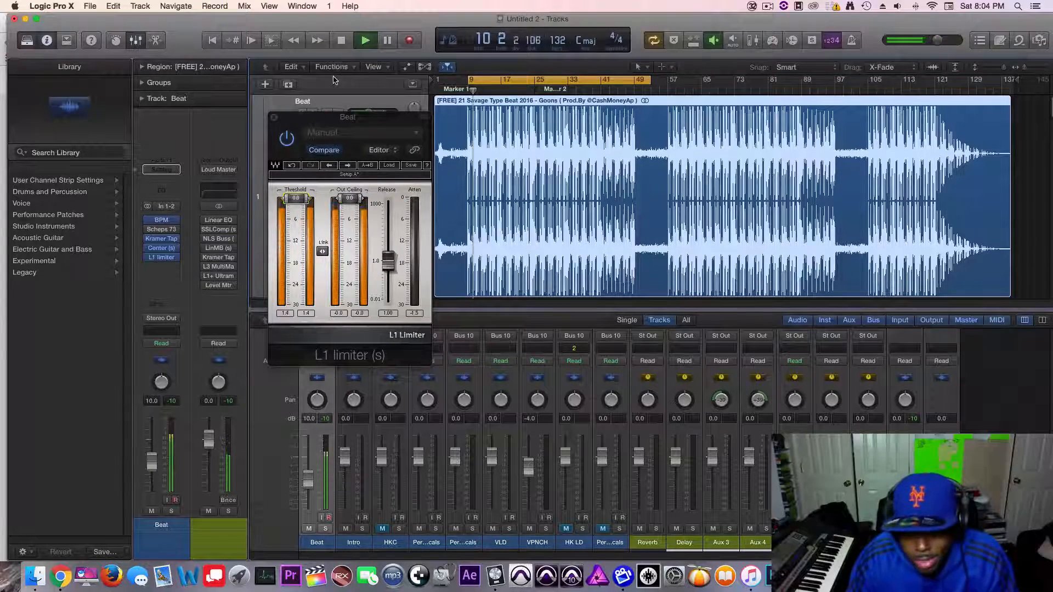
click(296, 198)
drag(296, 199, 296, 199)
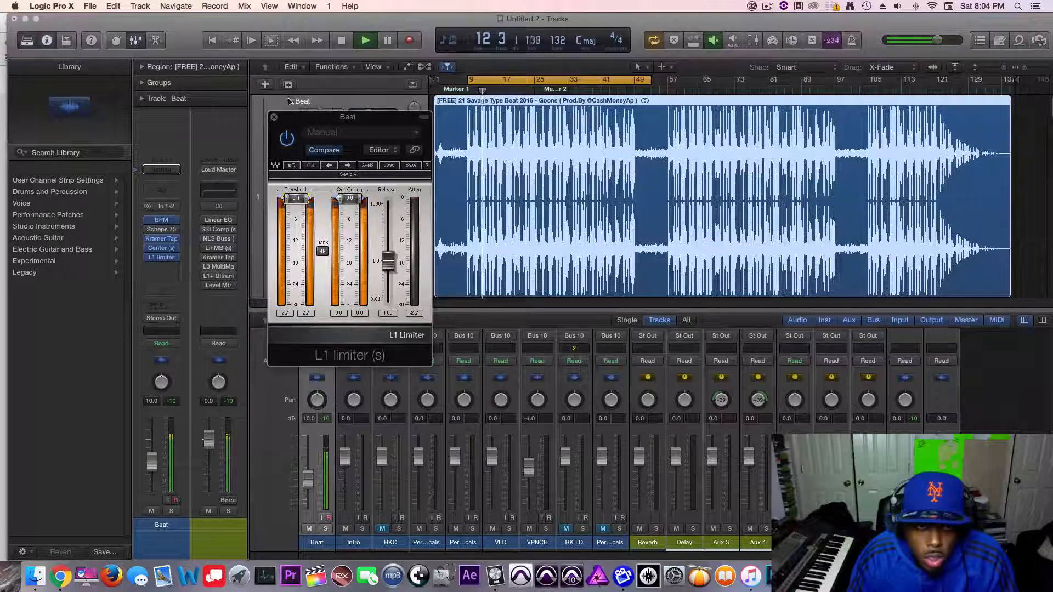
click(341, 41)
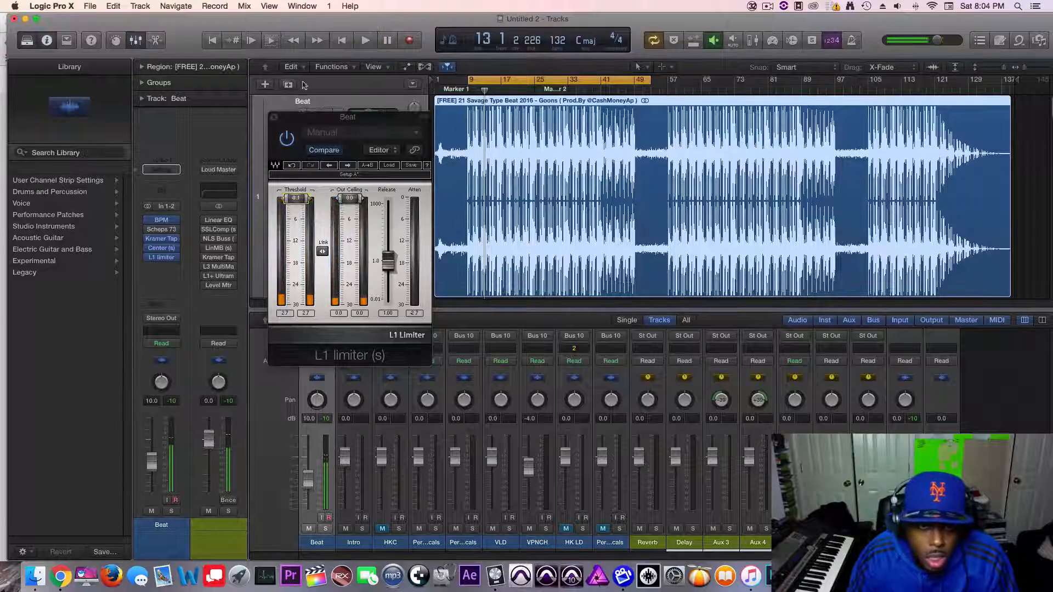
- Raise the L1 limiter's Threshold to 0.0 and play the cycled beat briefly for comparison
drag(290, 201, 360, 83)
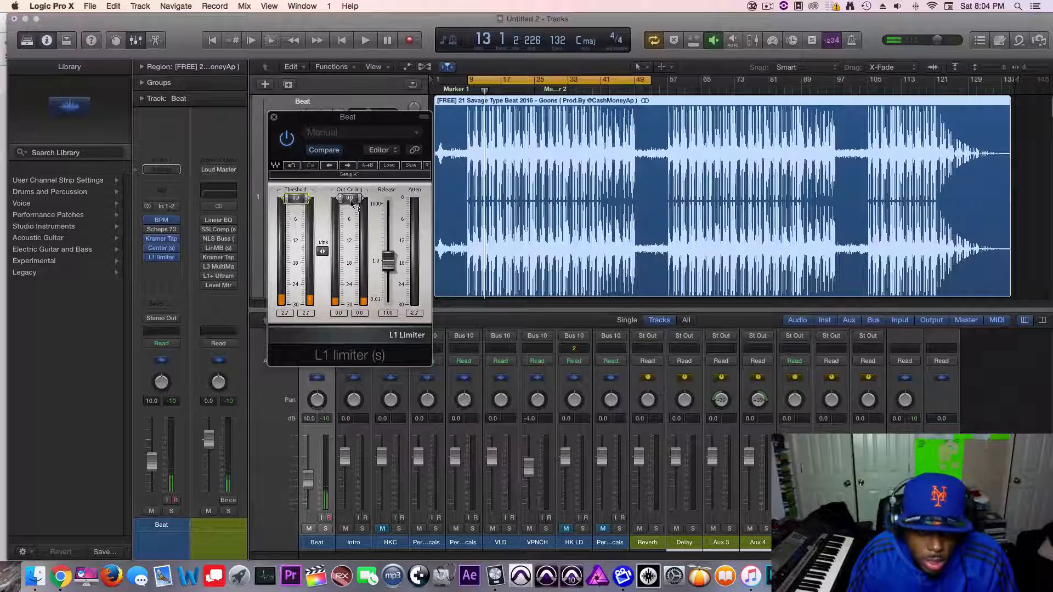
click(365, 40)
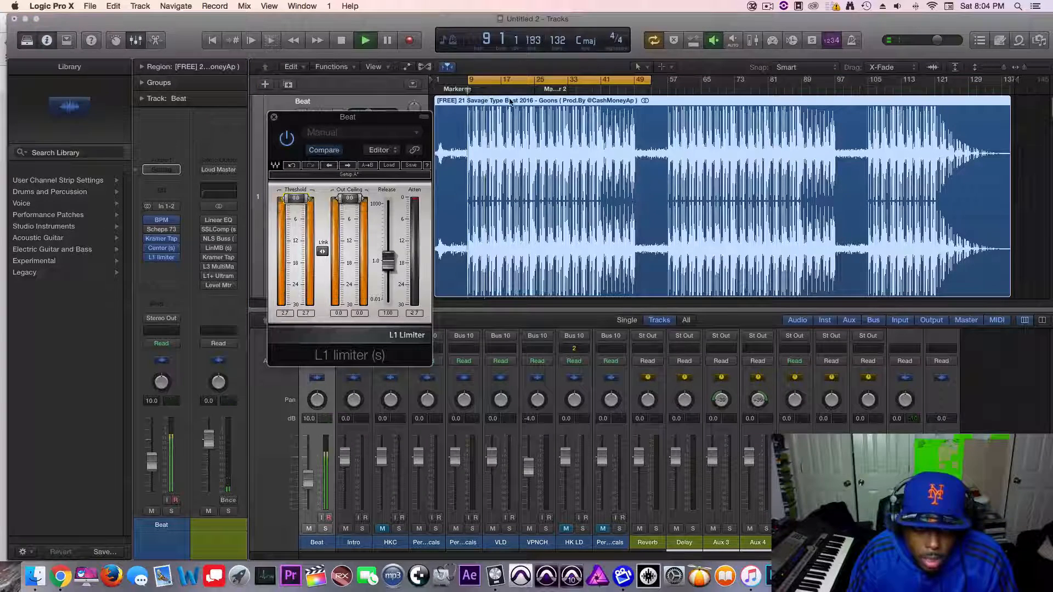
click(341, 40)
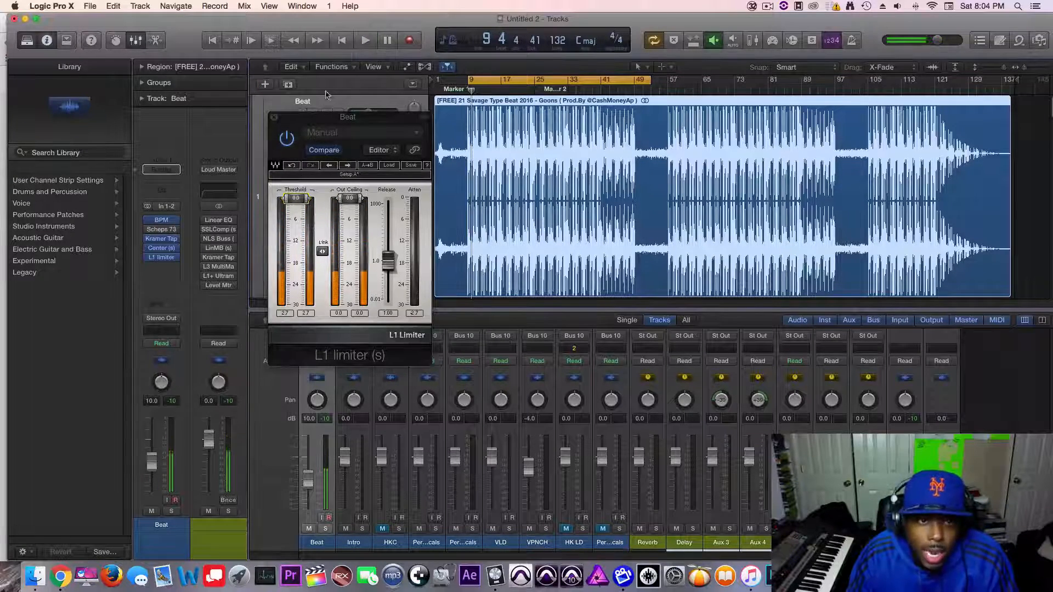
- Set the L1 limiter's Threshold to -0.1 and Out Ceiling to -0.2, and close the plug-in after auditioning the cycled beat twice
click(296, 202)
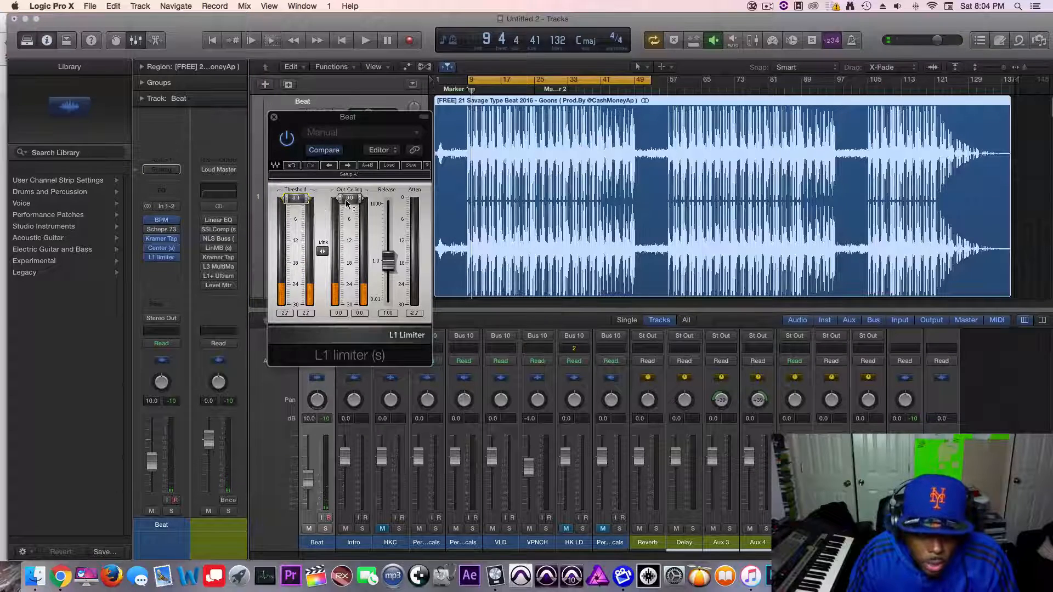
drag(347, 202, 347, 204)
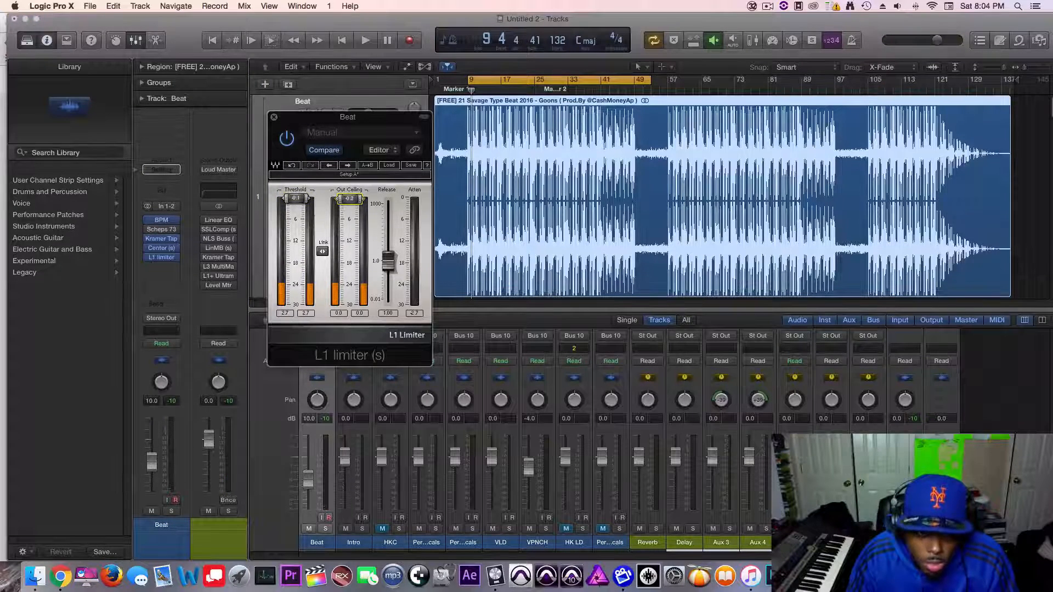
click(368, 43)
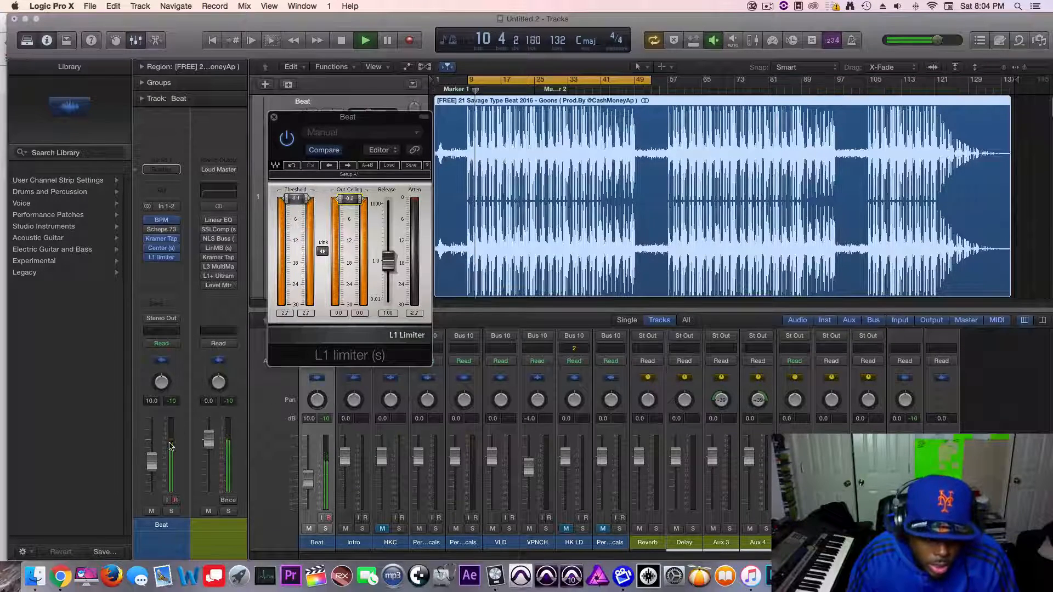
key(space)
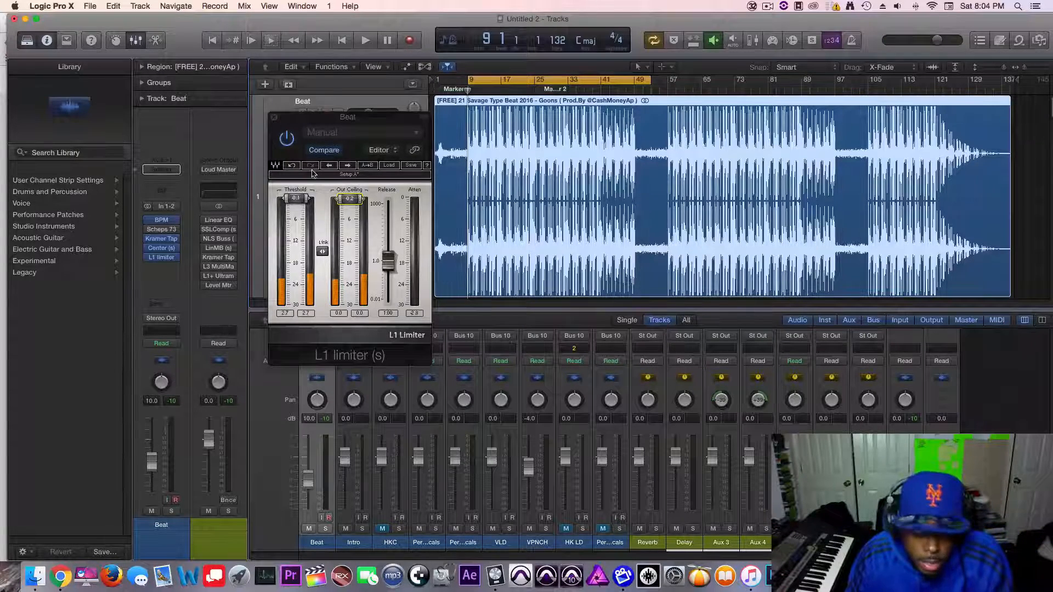
click(365, 40)
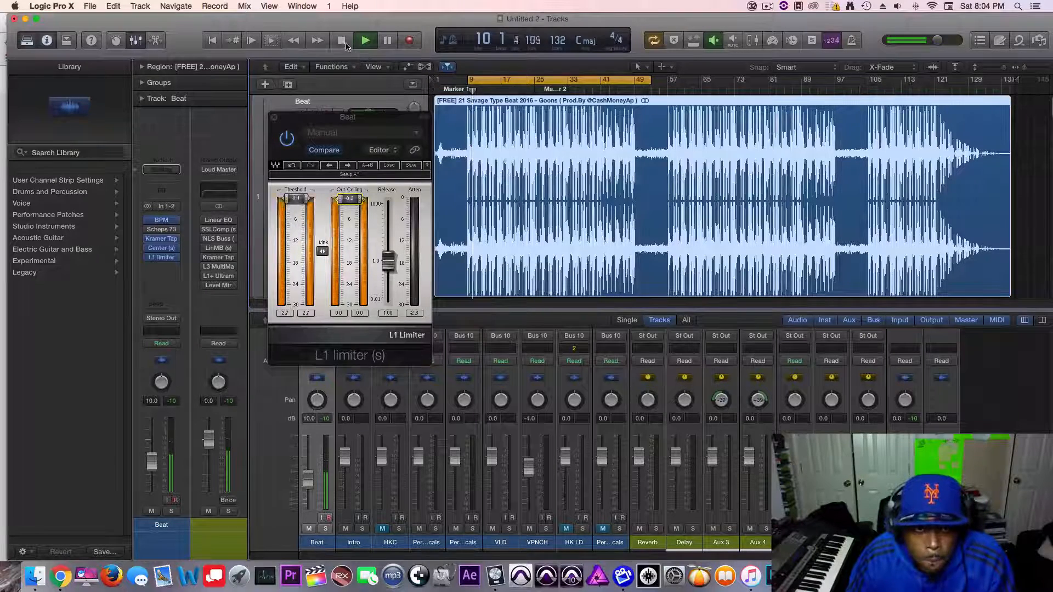
key(space)
click(274, 117)
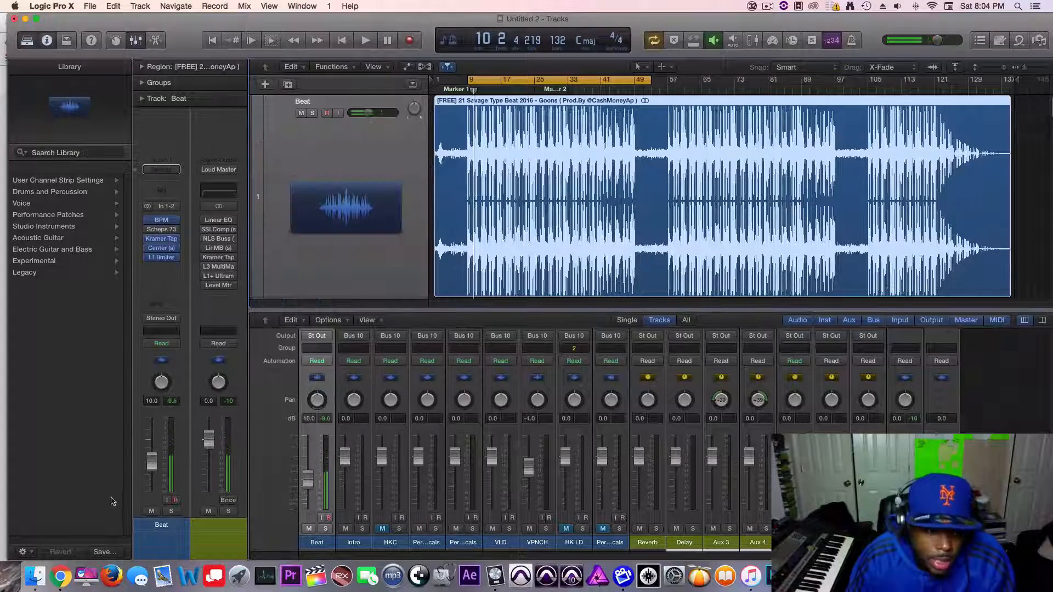
- Raise the Beat track's volume fader to 0.0 dB
drag(147, 405, 147, 379)
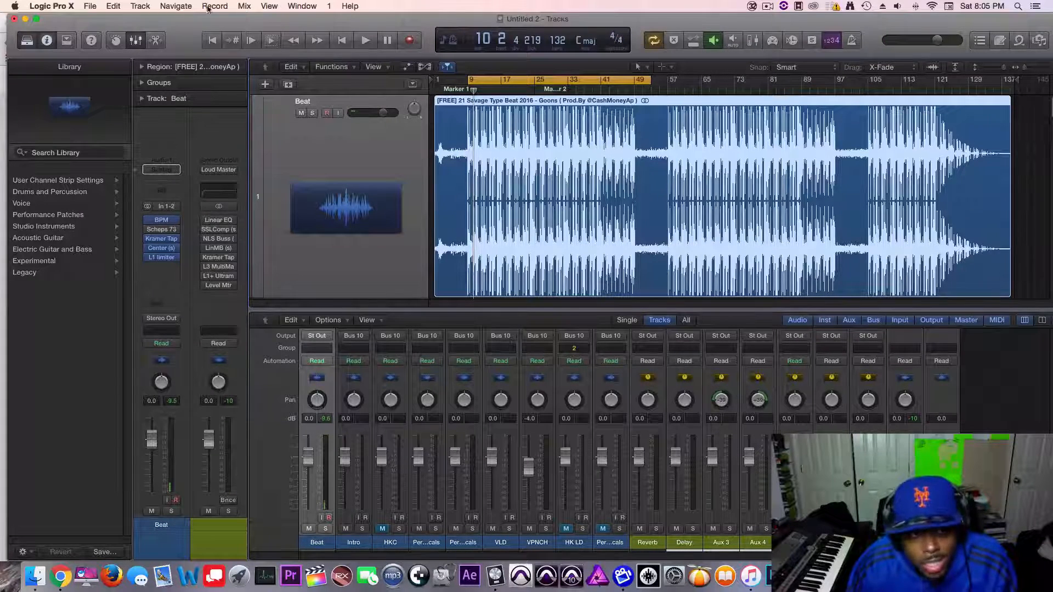
click(90, 6)
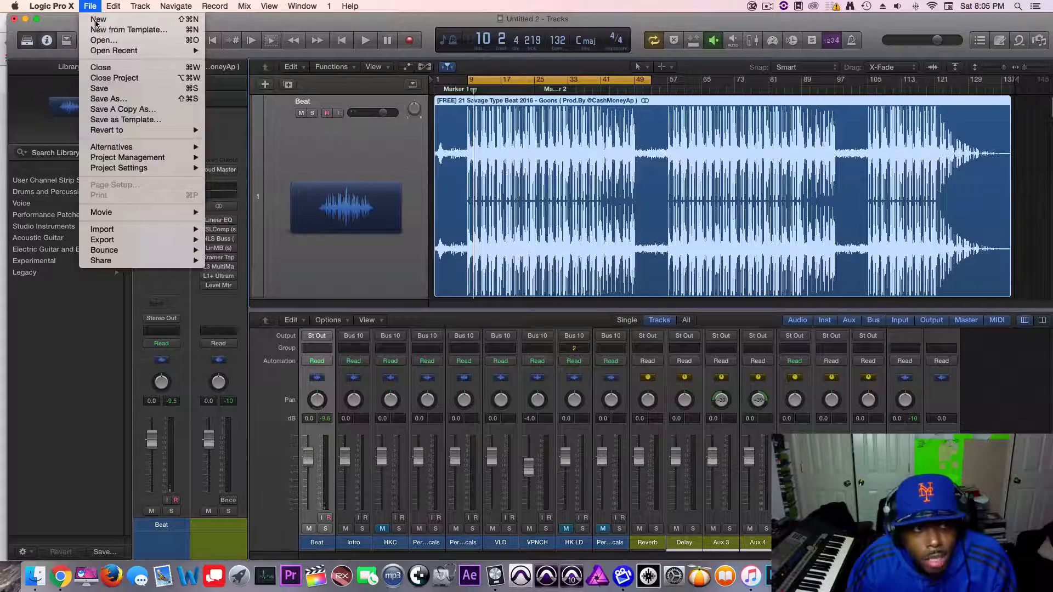
click(270, 22)
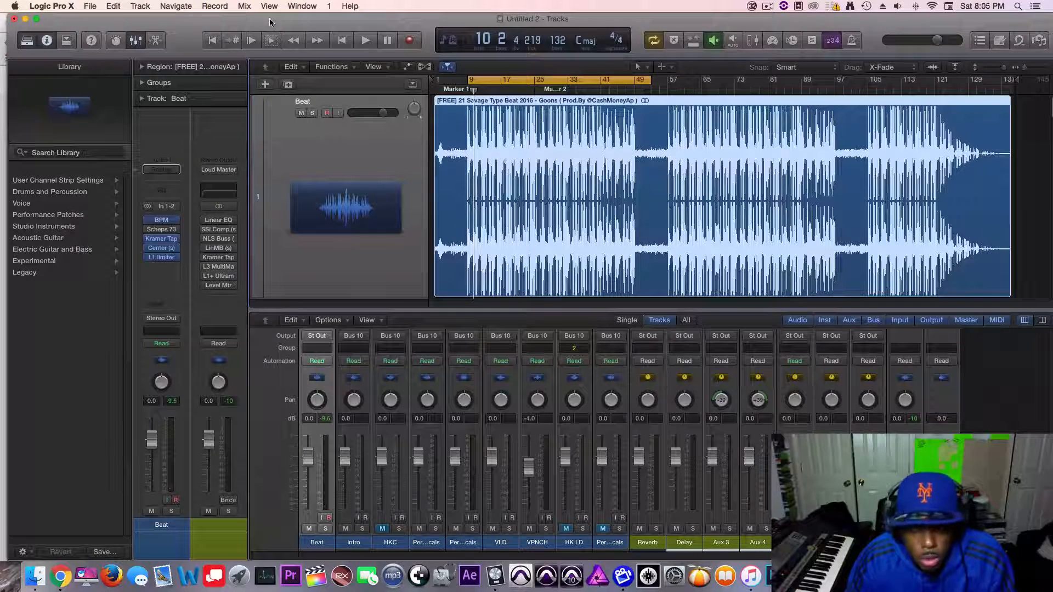
- Extend the end of the cycle range to bar 57 and play the cycled beat twice from bar 9
drag(651, 80, 668, 79)
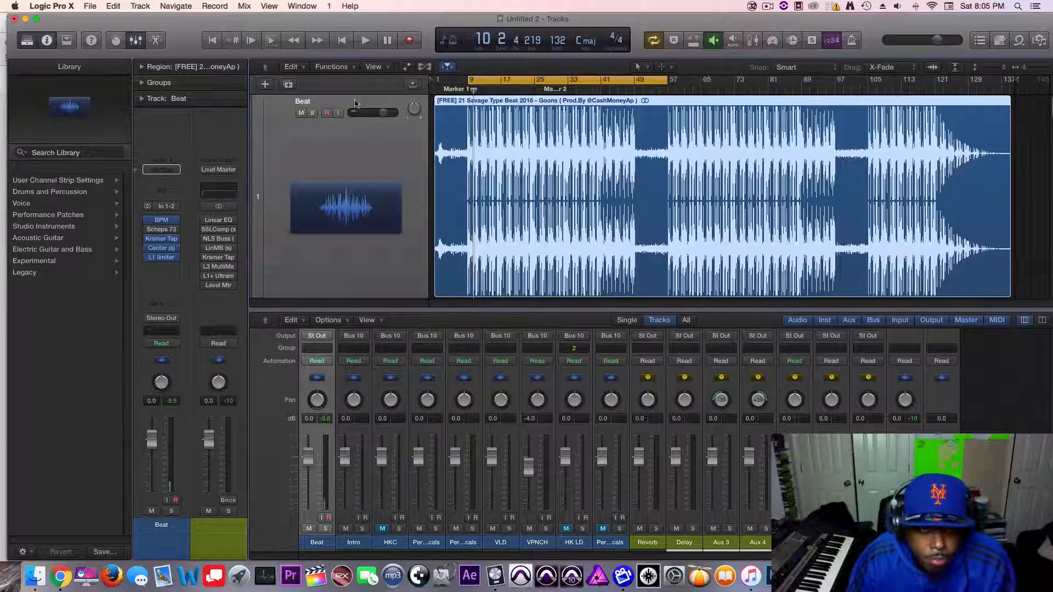
click(345, 39)
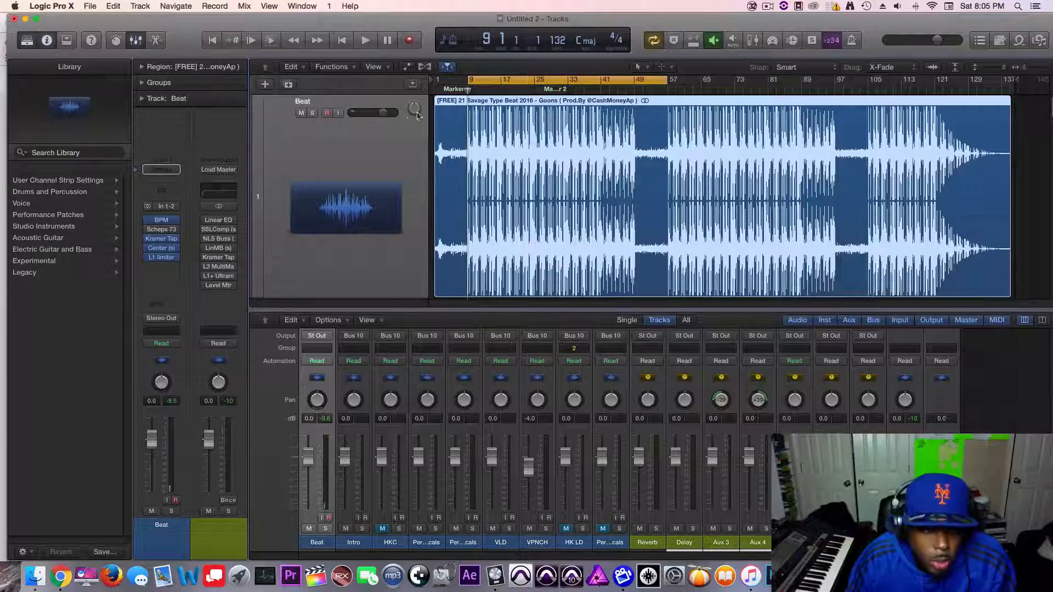
click(366, 40)
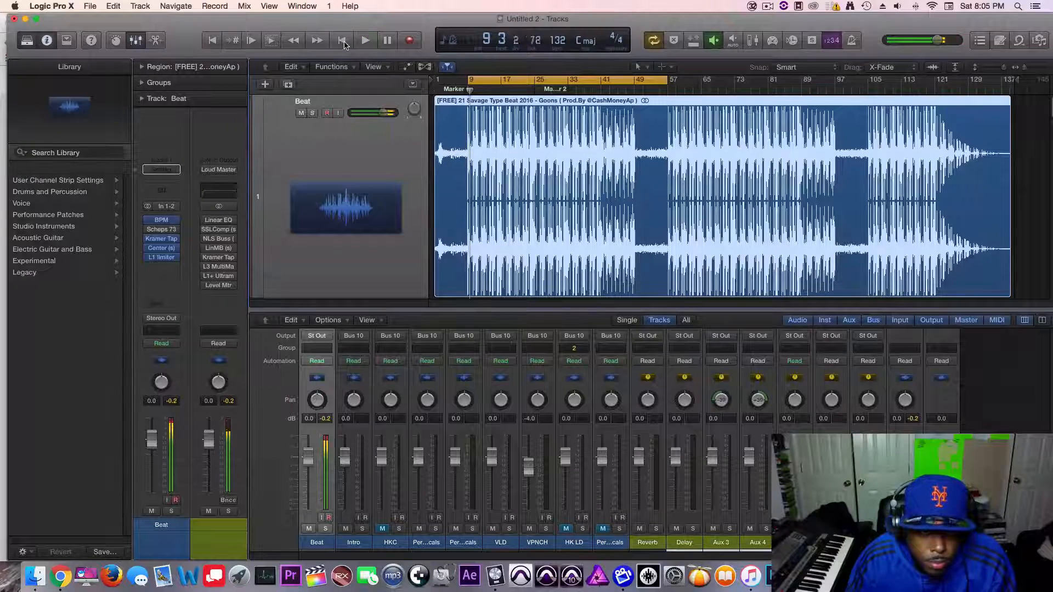
key(space)
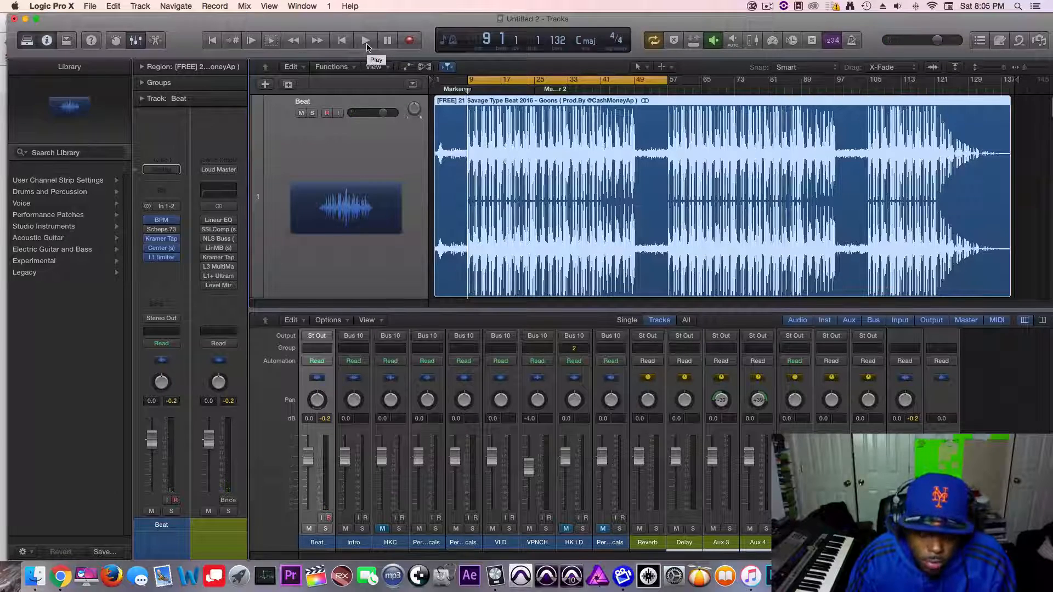
click(366, 42)
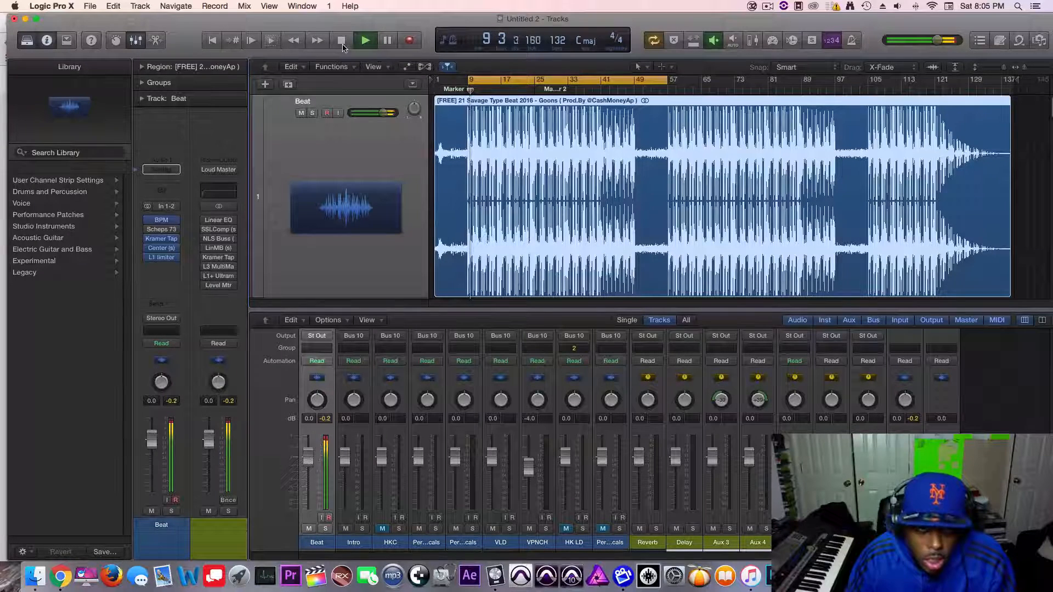
click(341, 41)
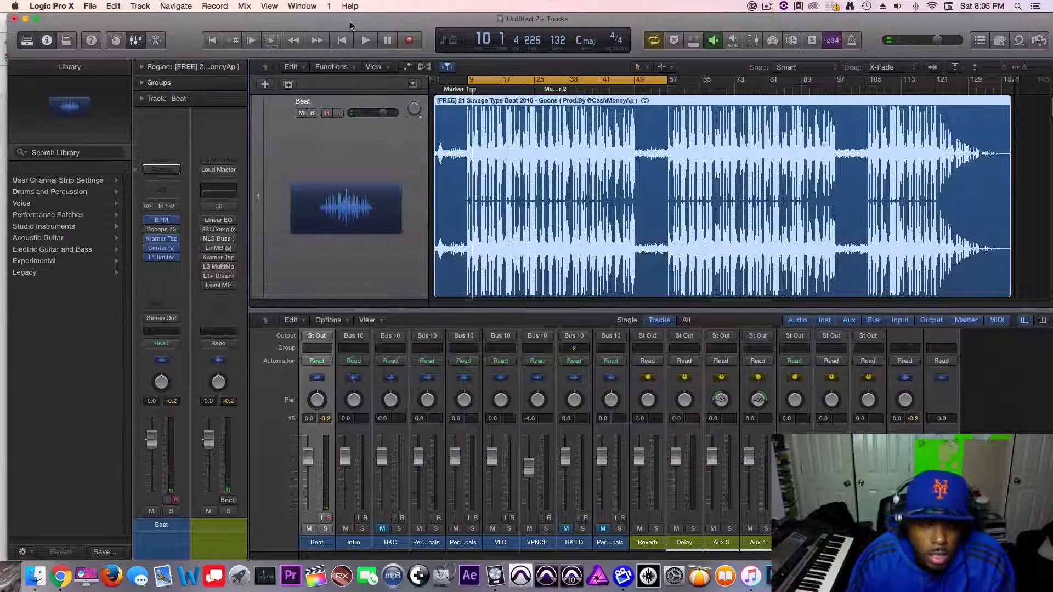
drag(341, 25, 333, 22)
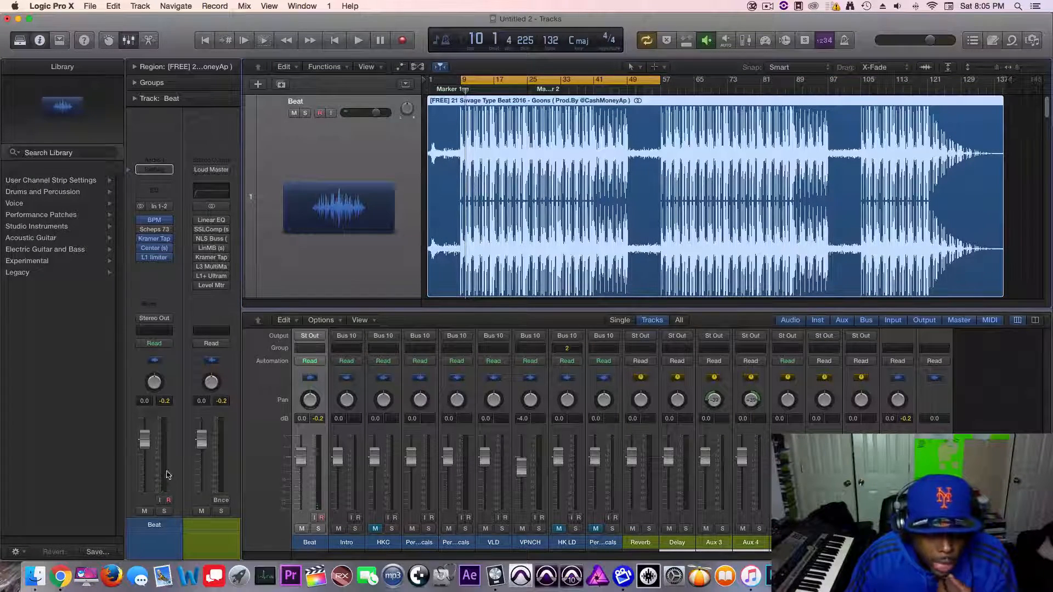
- Lower the Beat track's fader to -9.8 dB while the cycle plays, clearing its peak reading, and stop playback
mouse_move(145, 449)
mouse_down()
mouse_move(145, 471)
mouse_move(145, 447)
mouse_up()
click(165, 401)
click(358, 40)
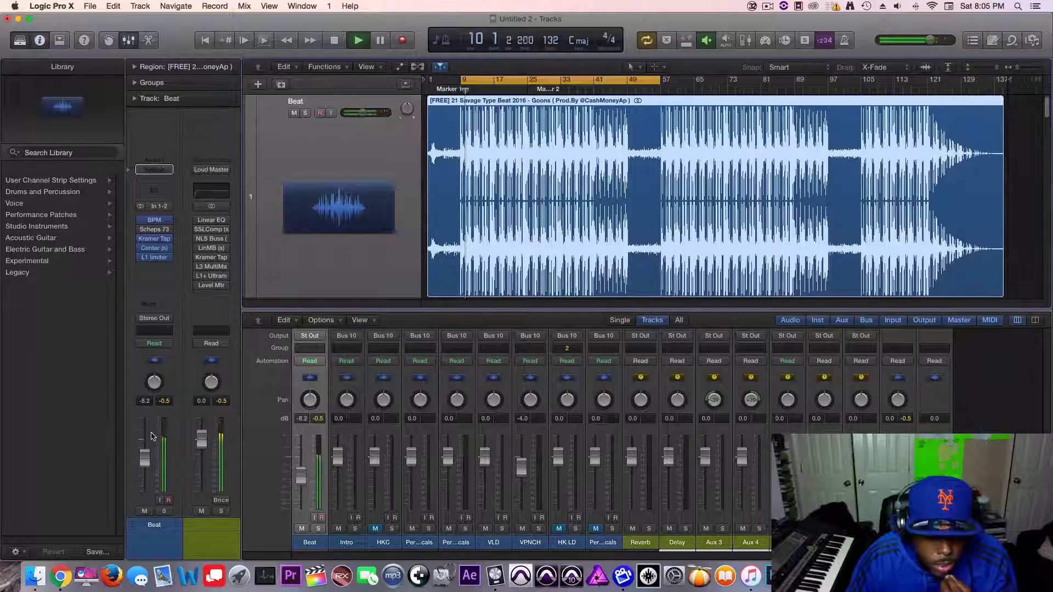
click(169, 402)
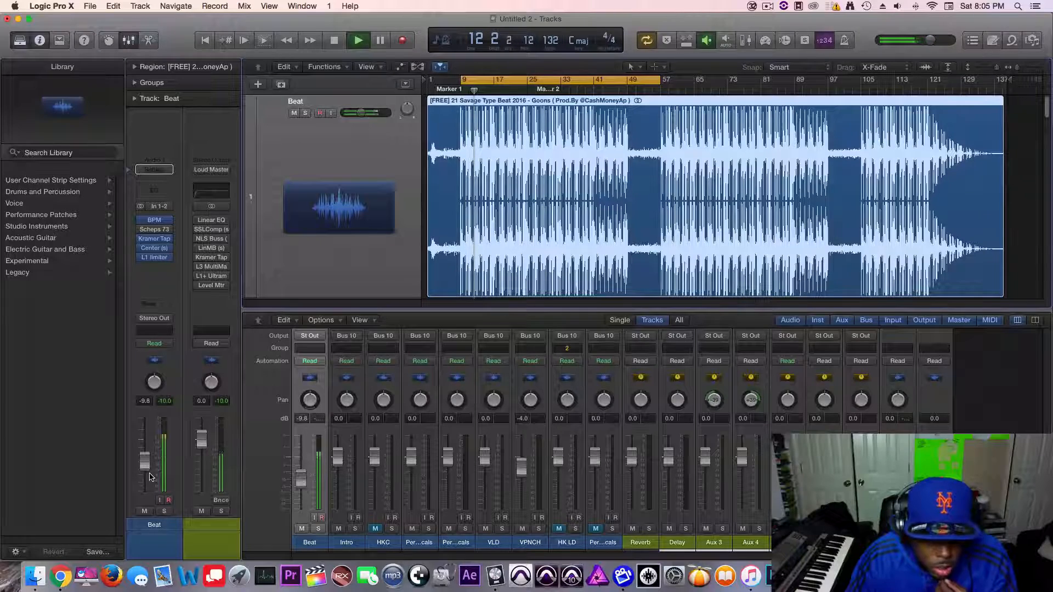
click(334, 42)
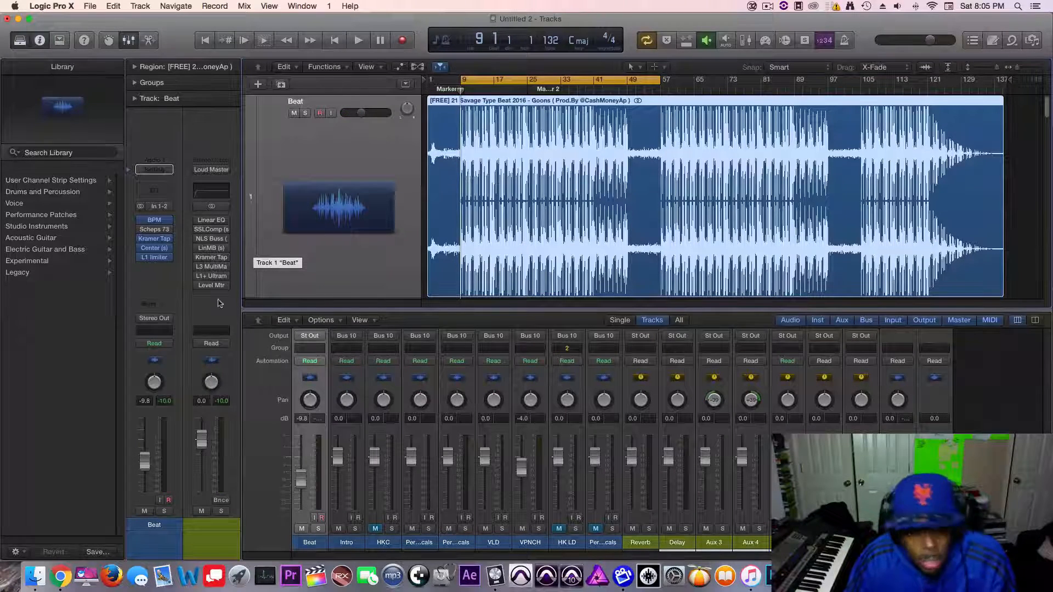
- Set the Beat track's fader to -6.0 dB and play the cycled beat to check its level
drag(142, 470, 144, 453)
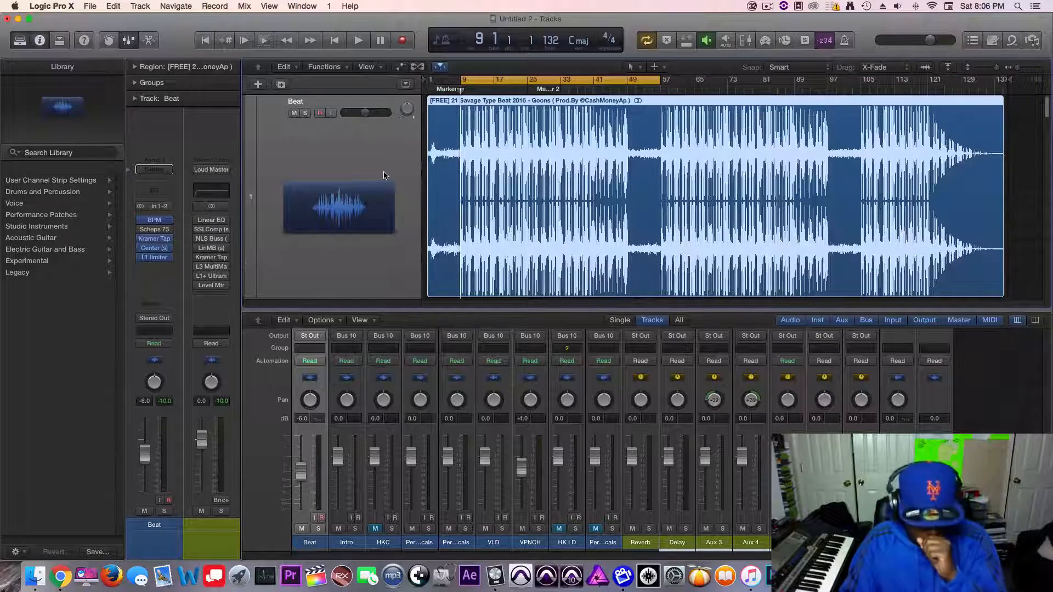
click(359, 41)
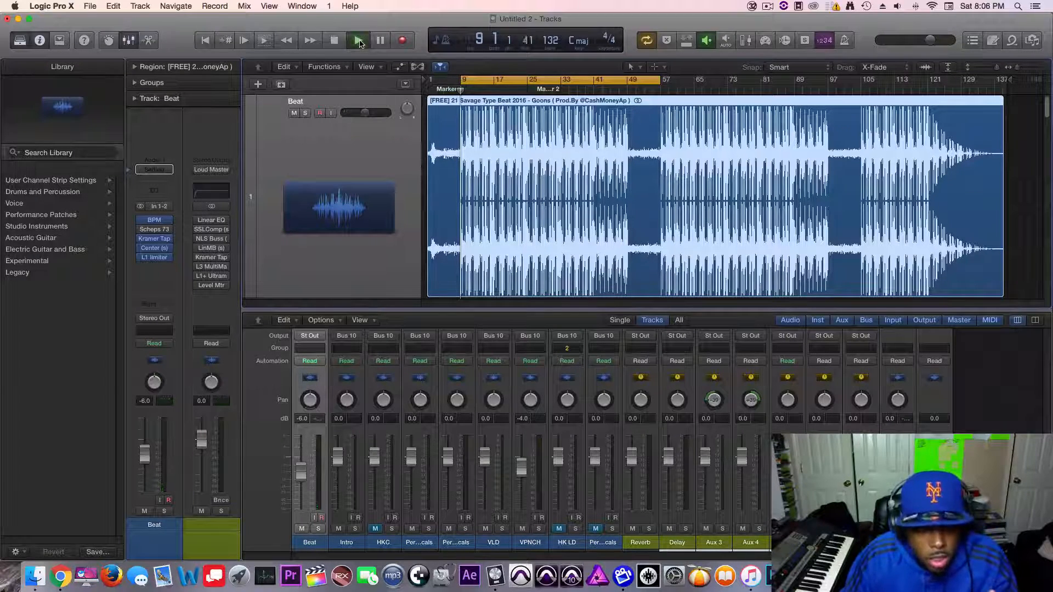
click(335, 41)
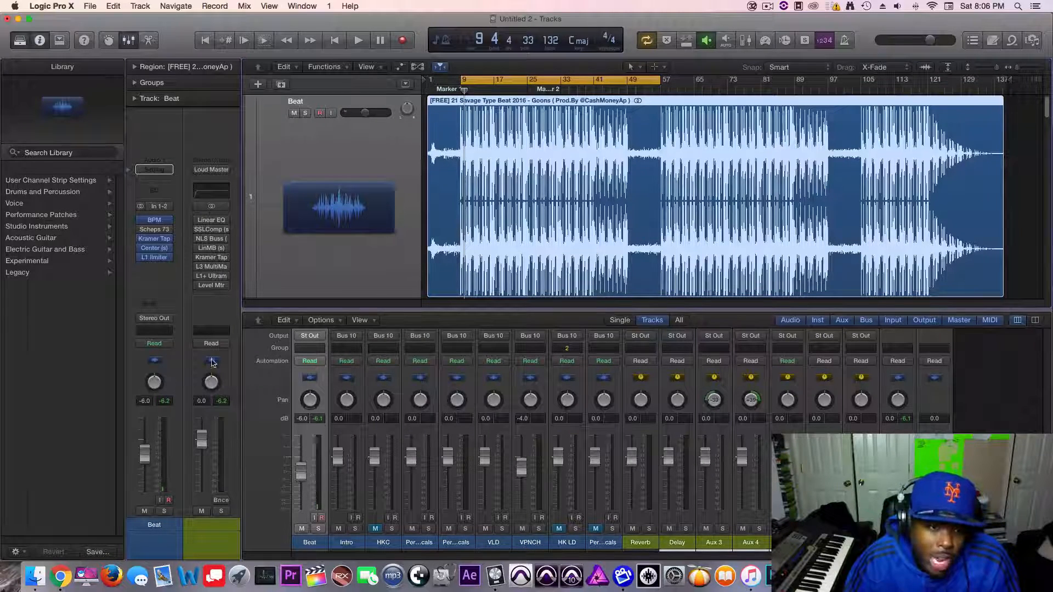
- Clear the stereo output's peak reading, set the Beat track's fader to -10.0 dB and start playback
click(224, 404)
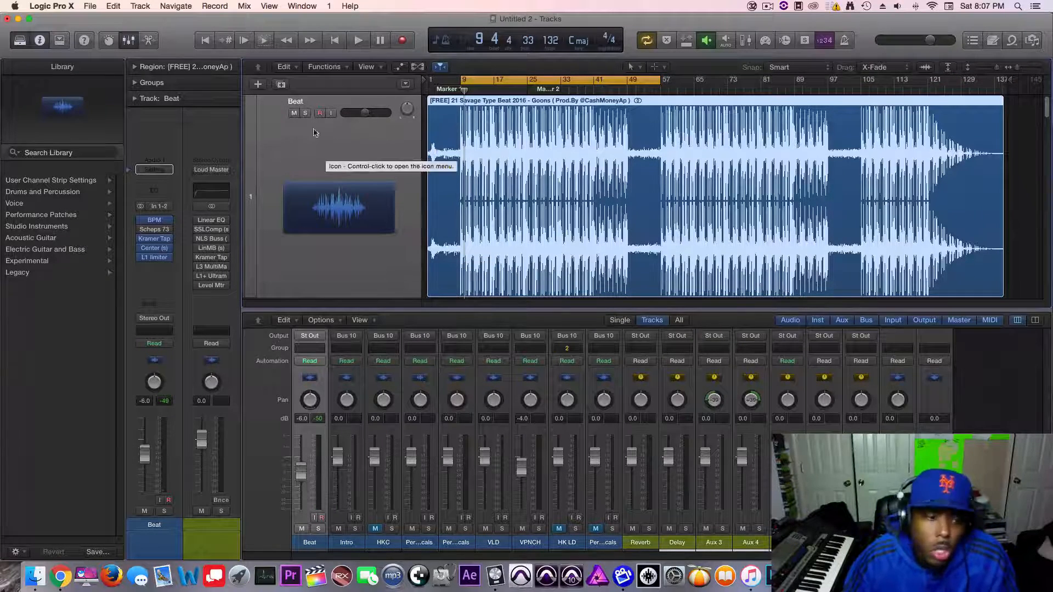
drag(144, 453, 144, 462)
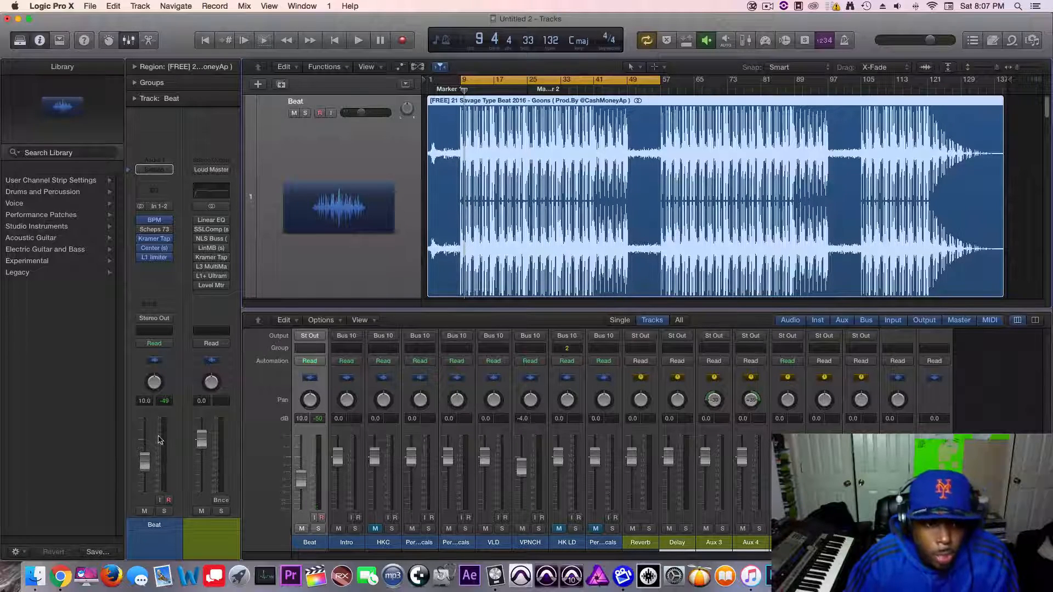
click(357, 41)
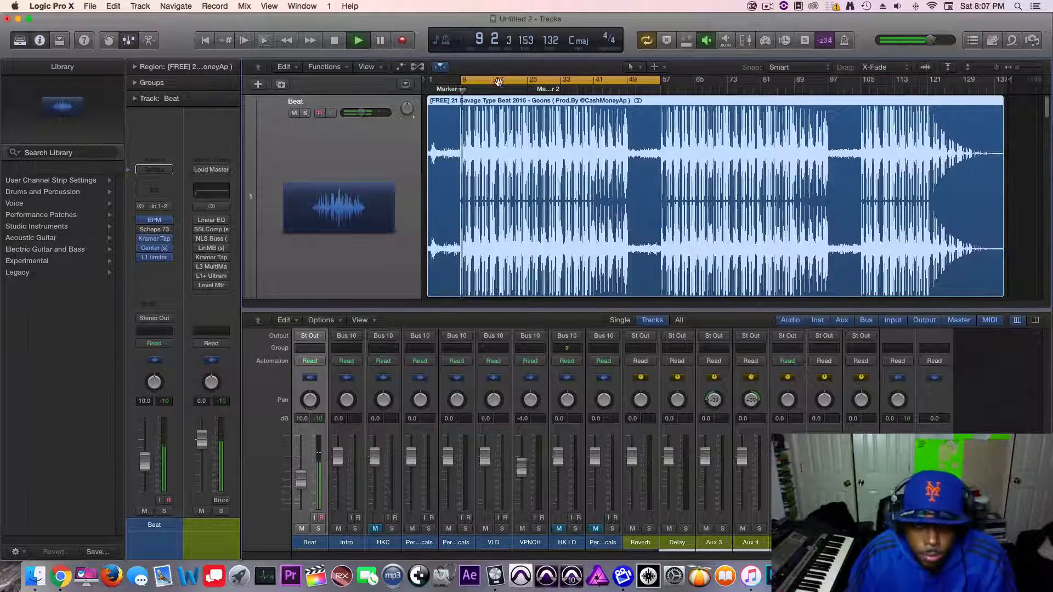
- Extend the cycle range to run from bar 1 to about bar 88, and stop playback
drag(467, 81, 433, 82)
drag(625, 80, 697, 81)
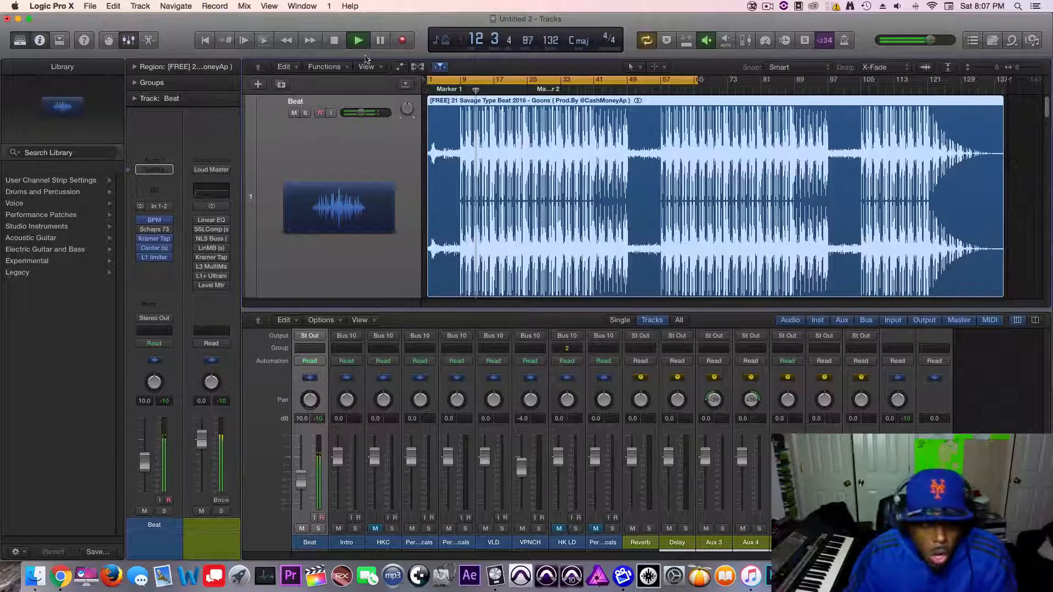
click(334, 42)
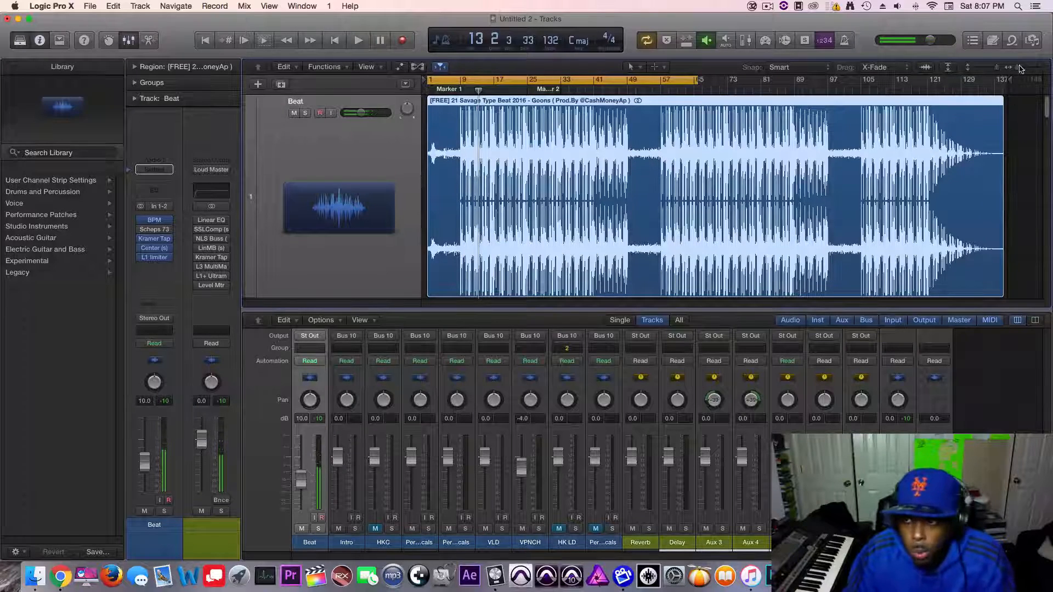
drag(996, 68, 968, 70)
drag(698, 81, 793, 91)
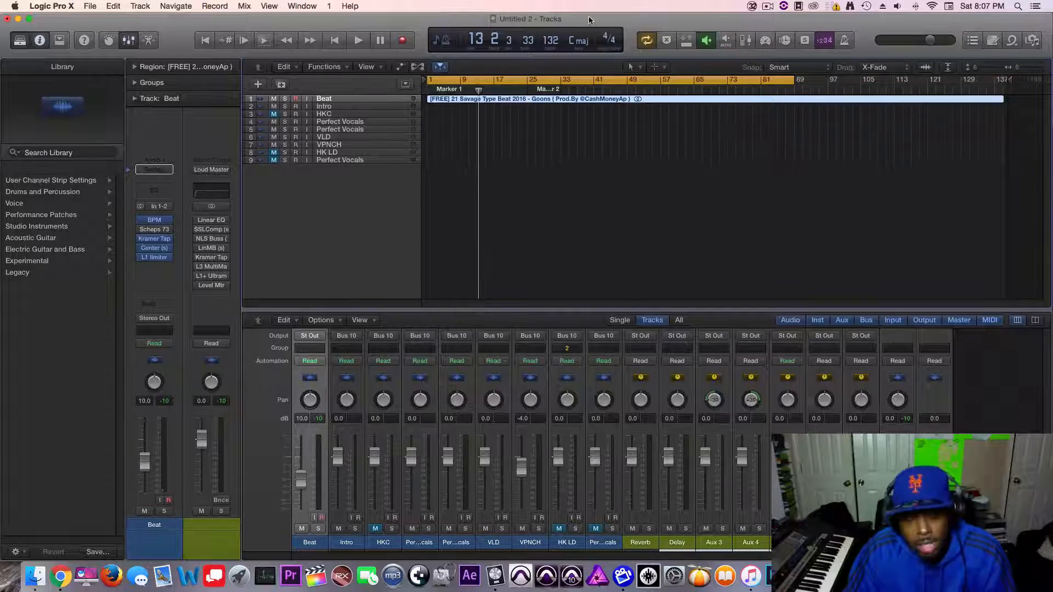
- Deselect the beat region, open the Beat track's Scheps 73 plug-in and switch it on
click(563, 200)
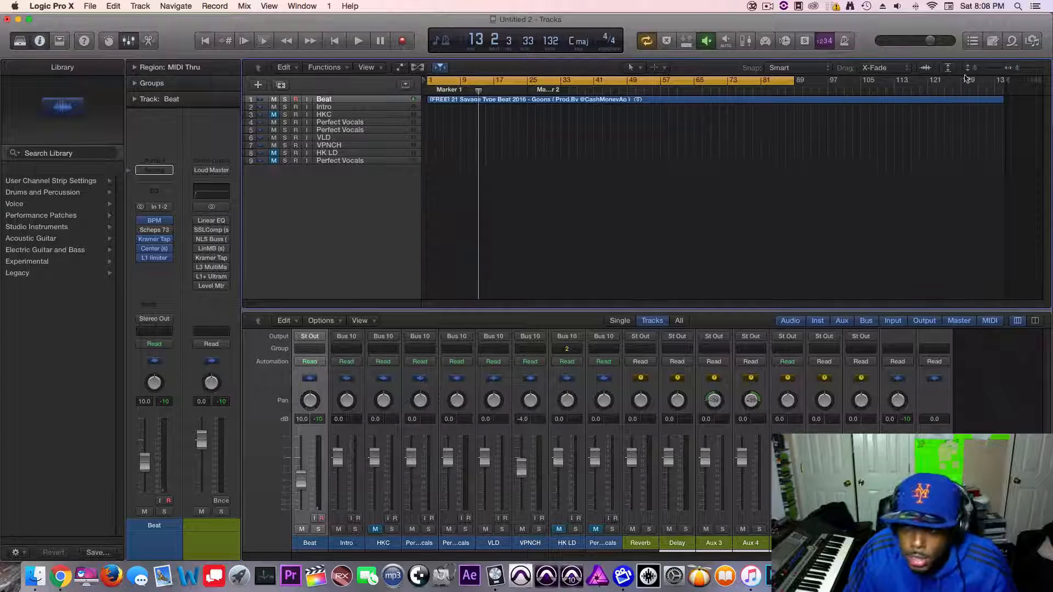
click(980, 69)
drag(980, 67, 1008, 69)
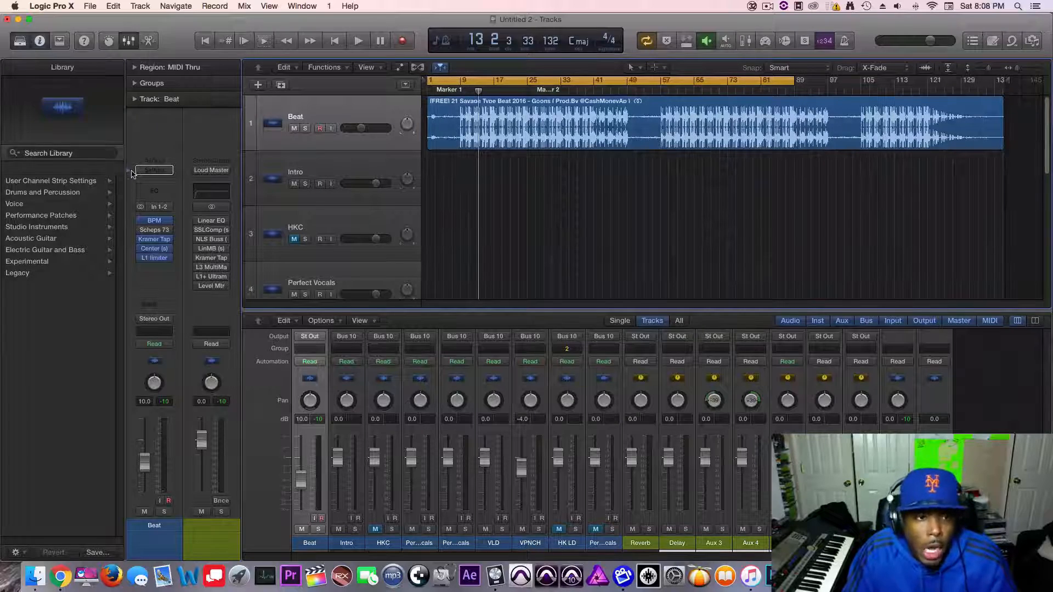
click(154, 230)
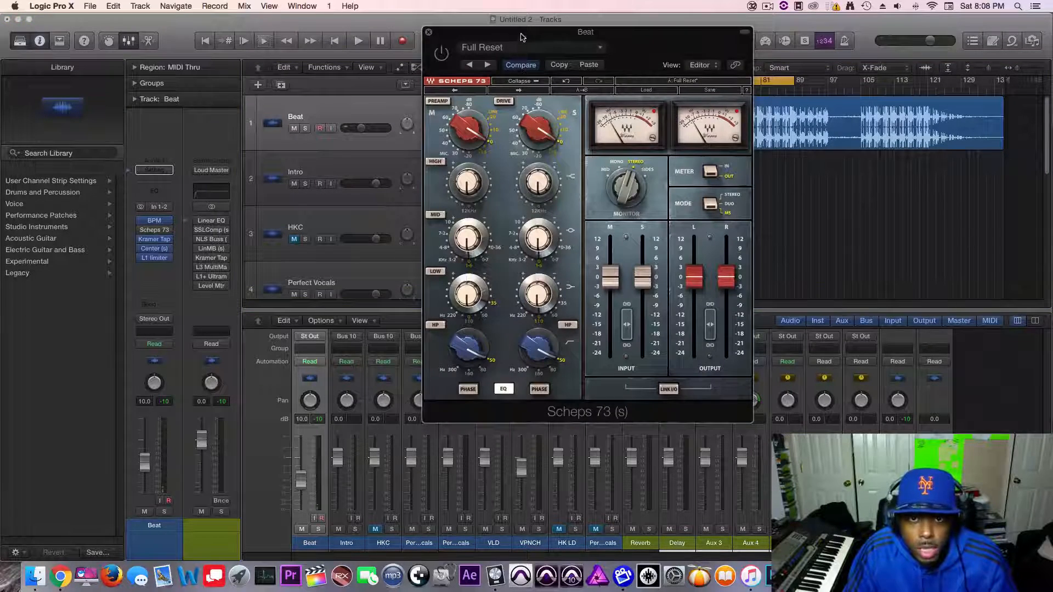
drag(521, 37, 374, 53)
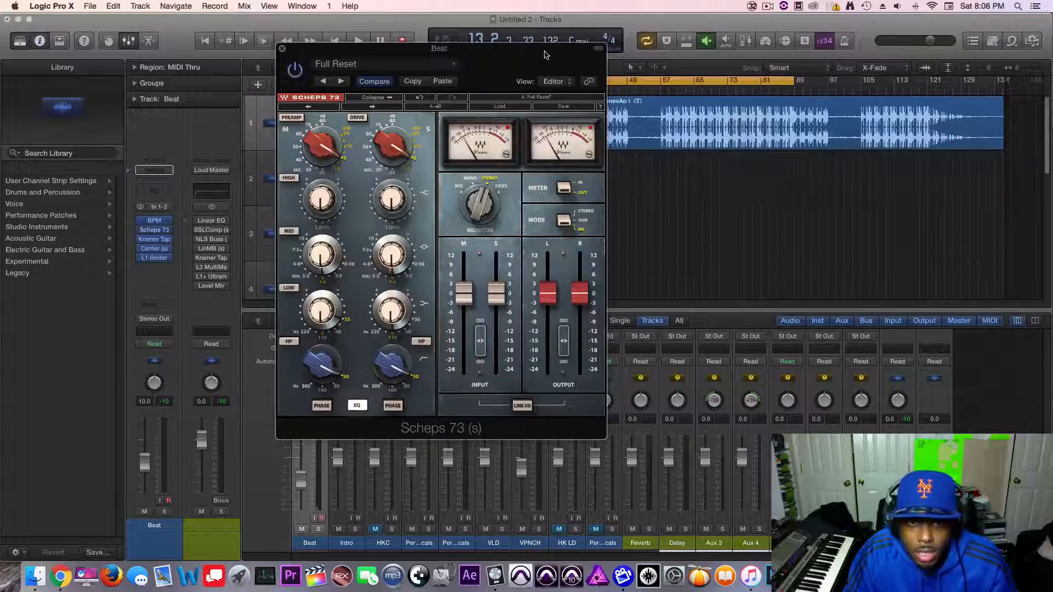
- Set the cycle range to run from bar 9 to about bar 53 and start playback of the beat
drag(544, 54, 567, 219)
drag(469, 82, 639, 99)
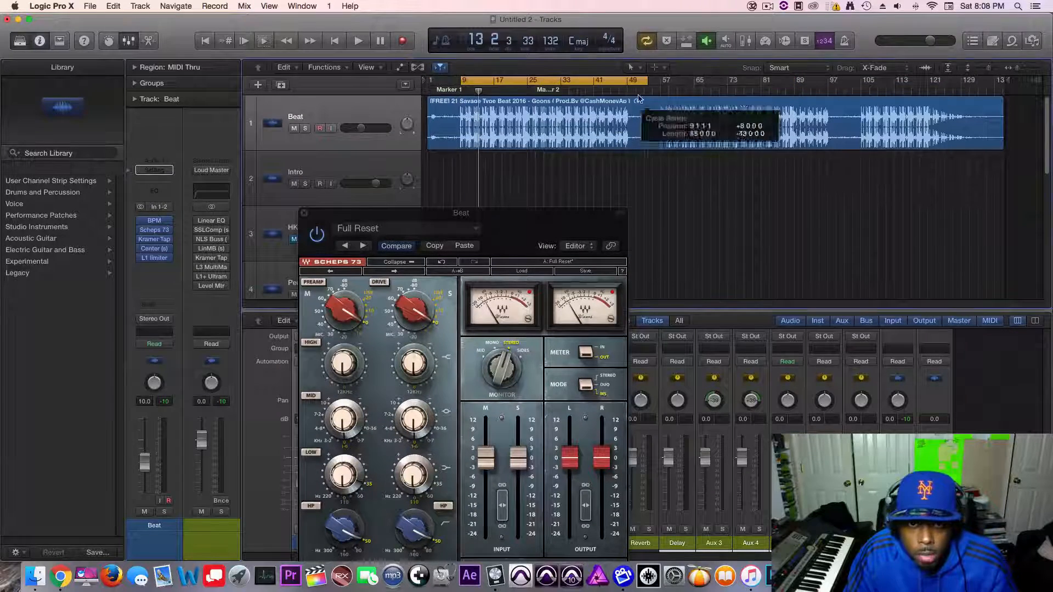
click(359, 40)
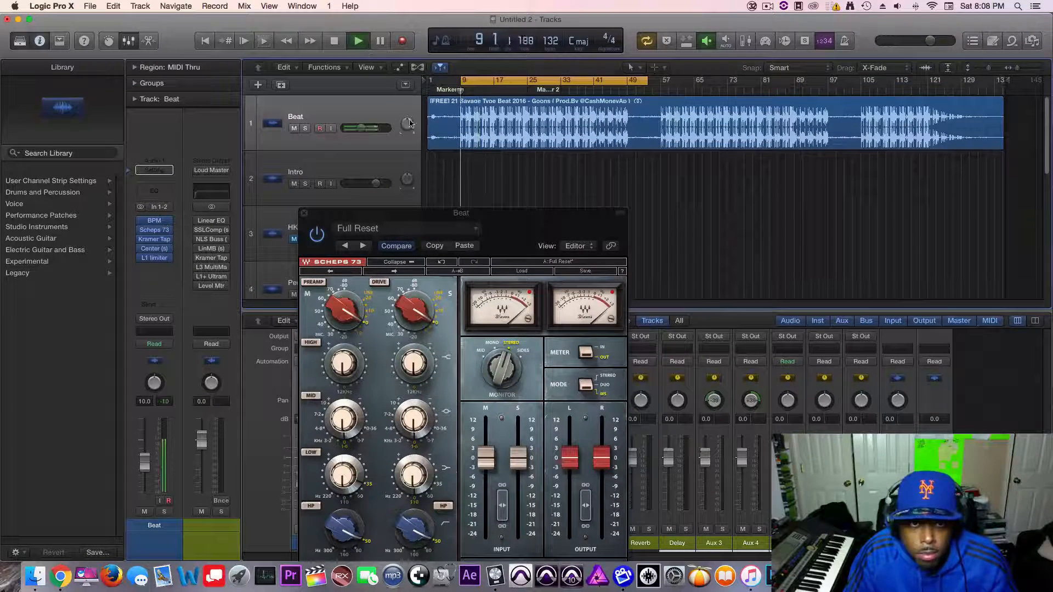
click(334, 41)
drag(481, 226, 481, 145)
key(space)
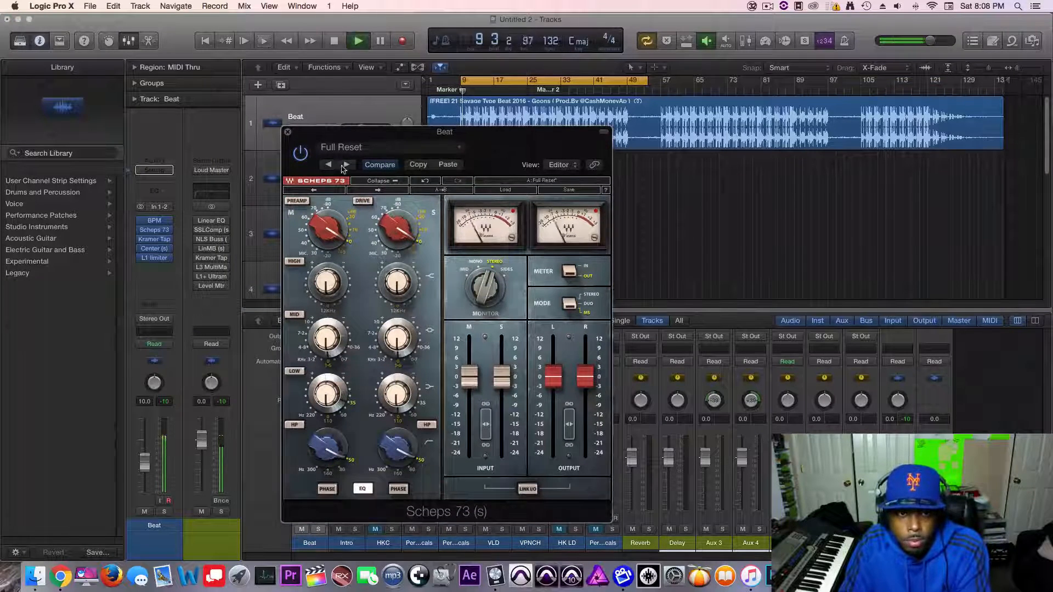
- Try a high-band boost of 15.0 on the Scheps 73 mid channel, compare stereo and M/S modes, and reset it to 0.0
drag(335, 287, 335, 258)
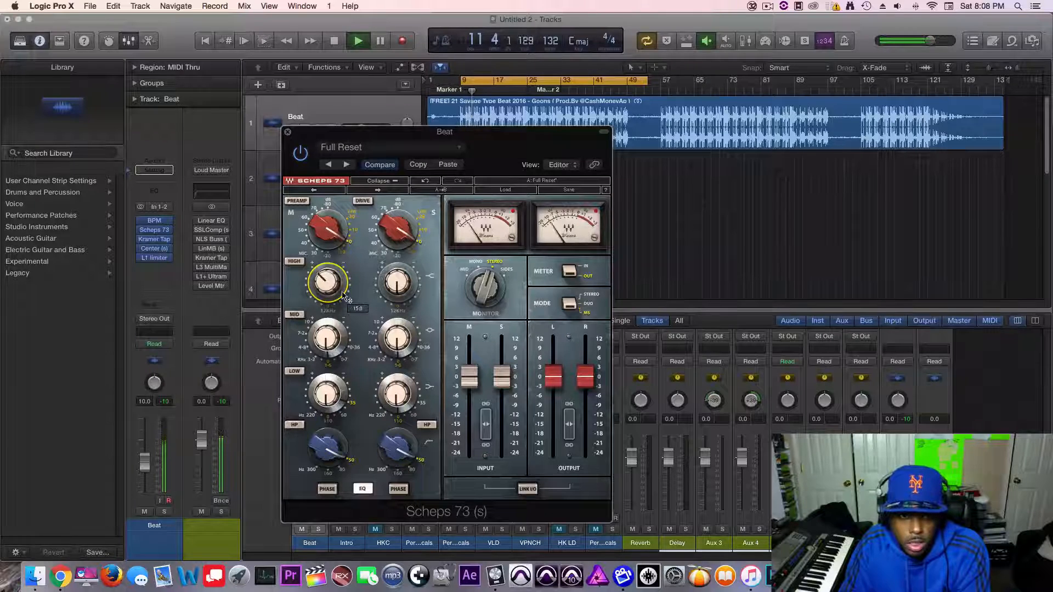
click(570, 308)
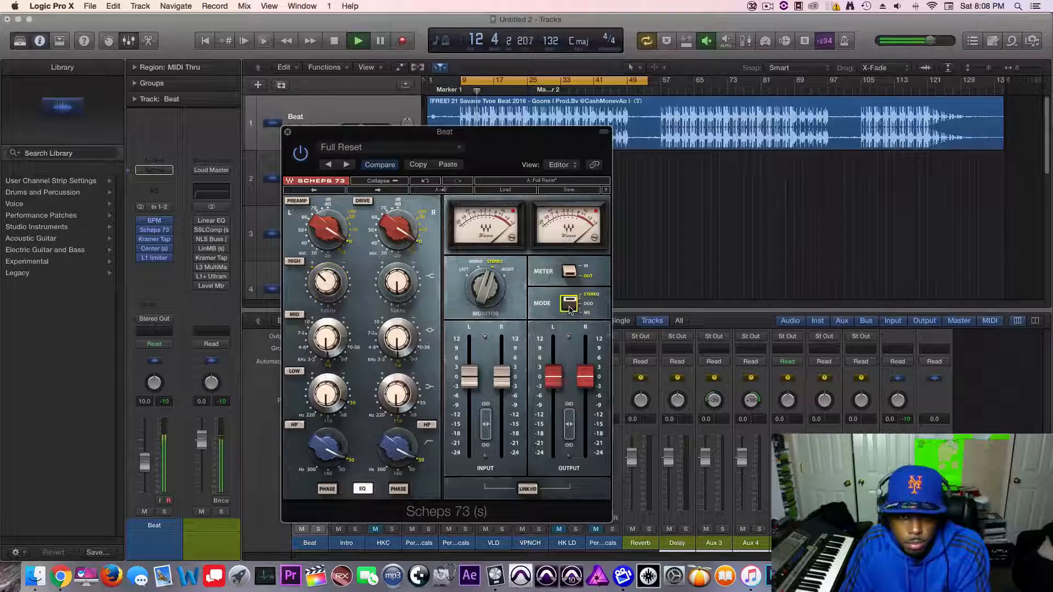
alt+click(328, 282)
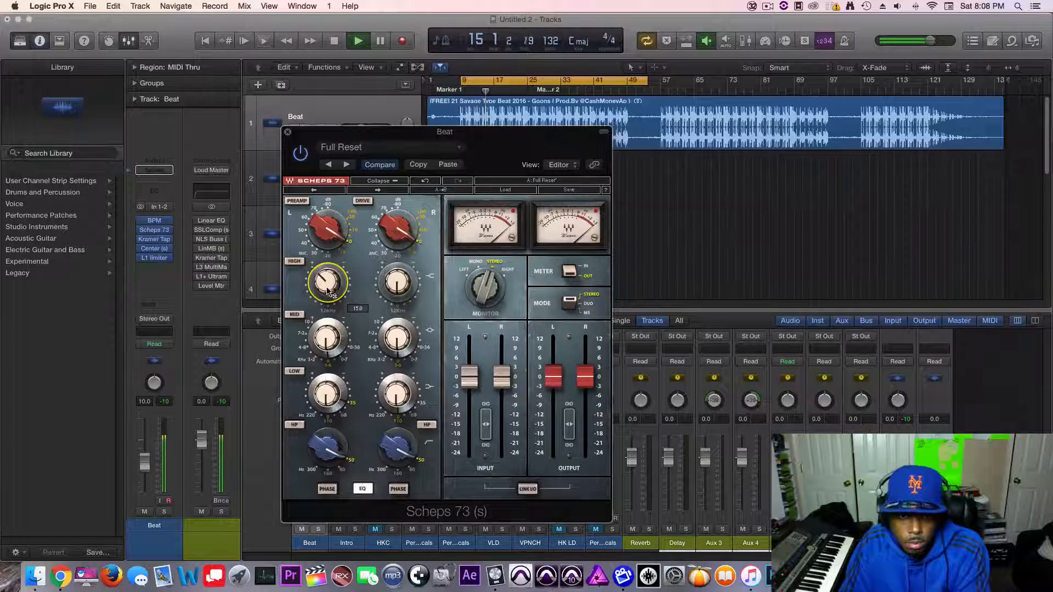
click(573, 303)
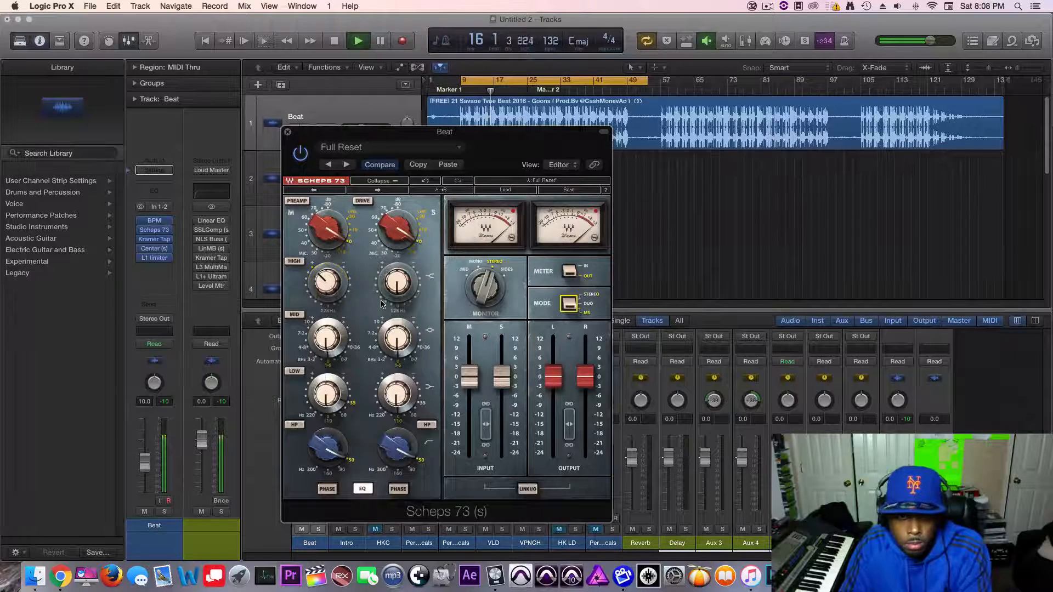
drag(327, 282, 328, 321)
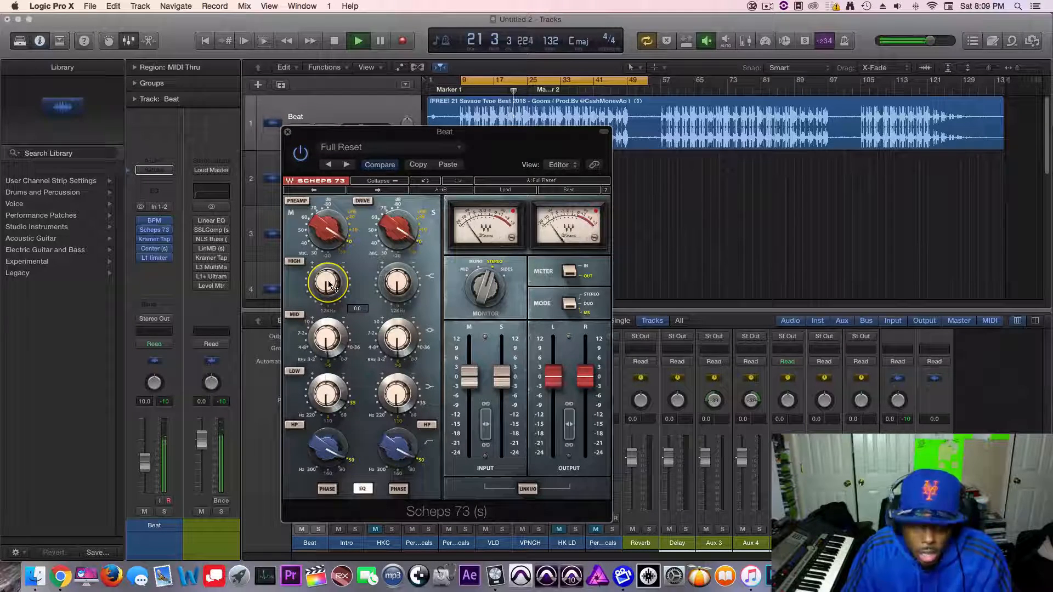
key(space)
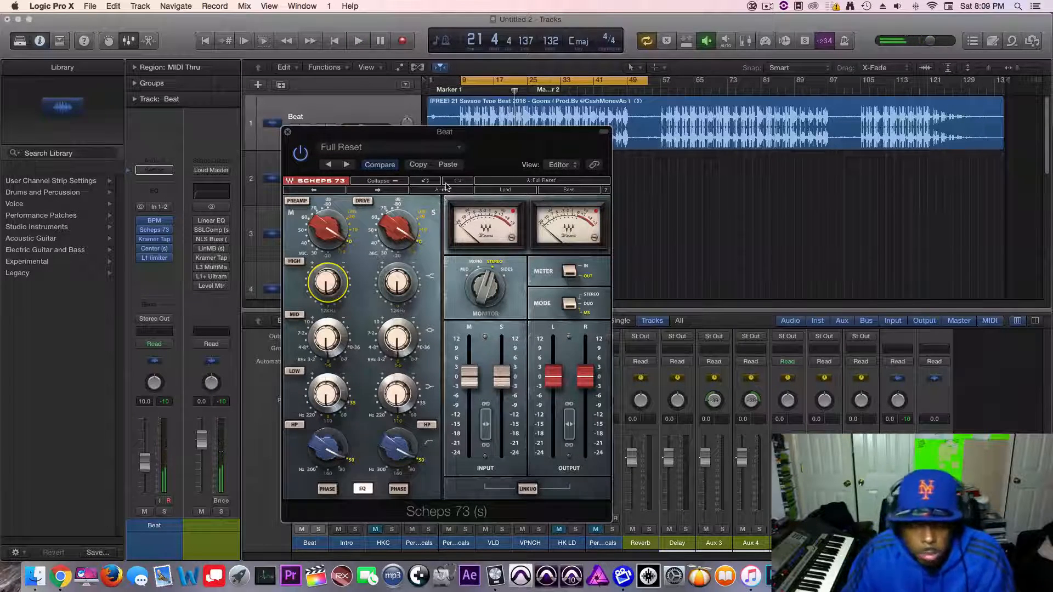
- Try low-band cuts of about -6.7 and -4.4 on the Scheps 73 mid channel with playback stopped
drag(499, 154, 500, 103)
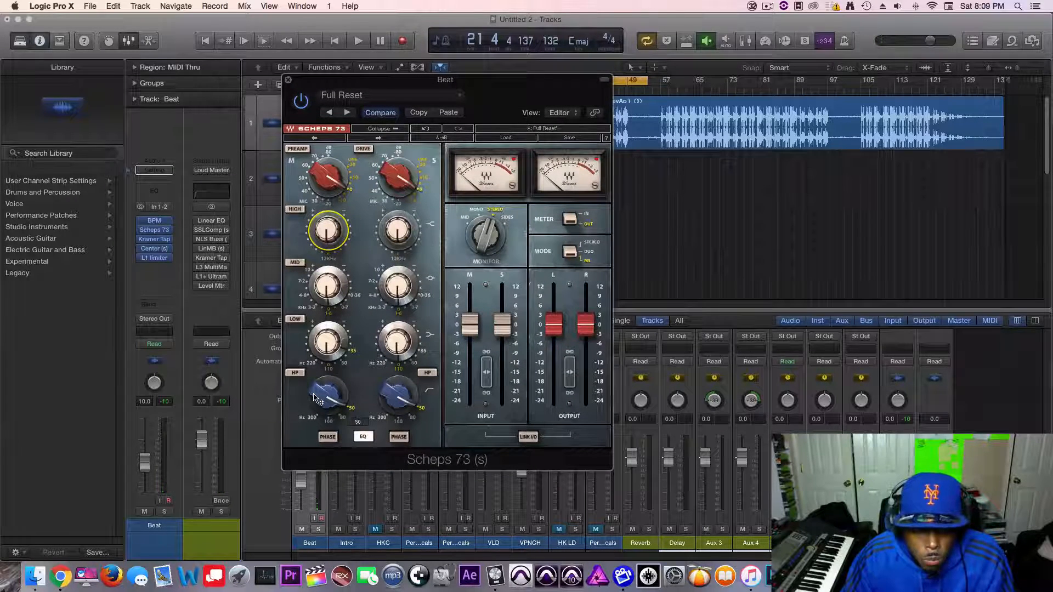
click(344, 349)
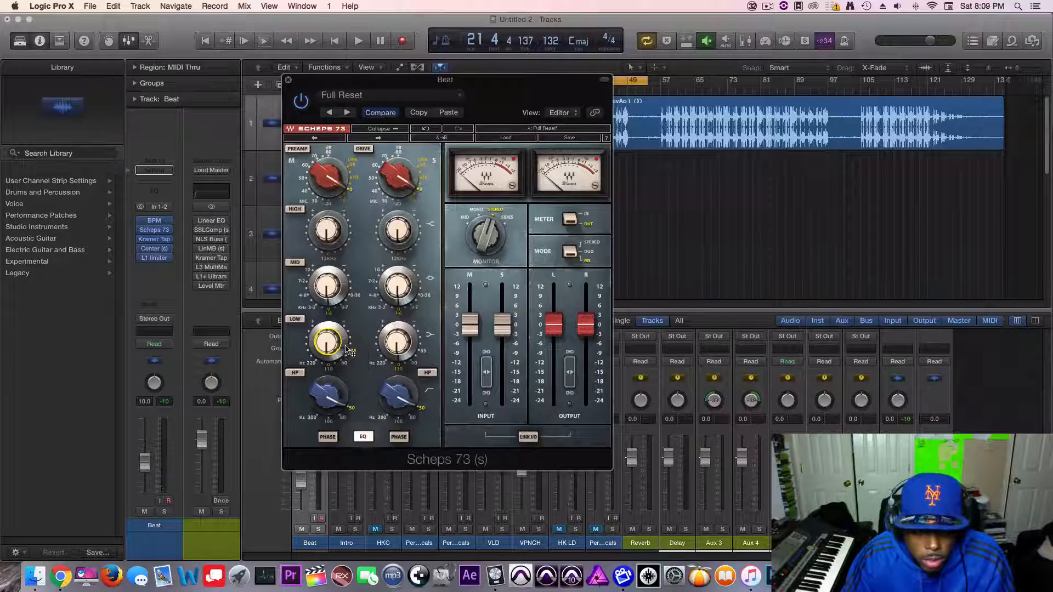
click(346, 347)
click(333, 347)
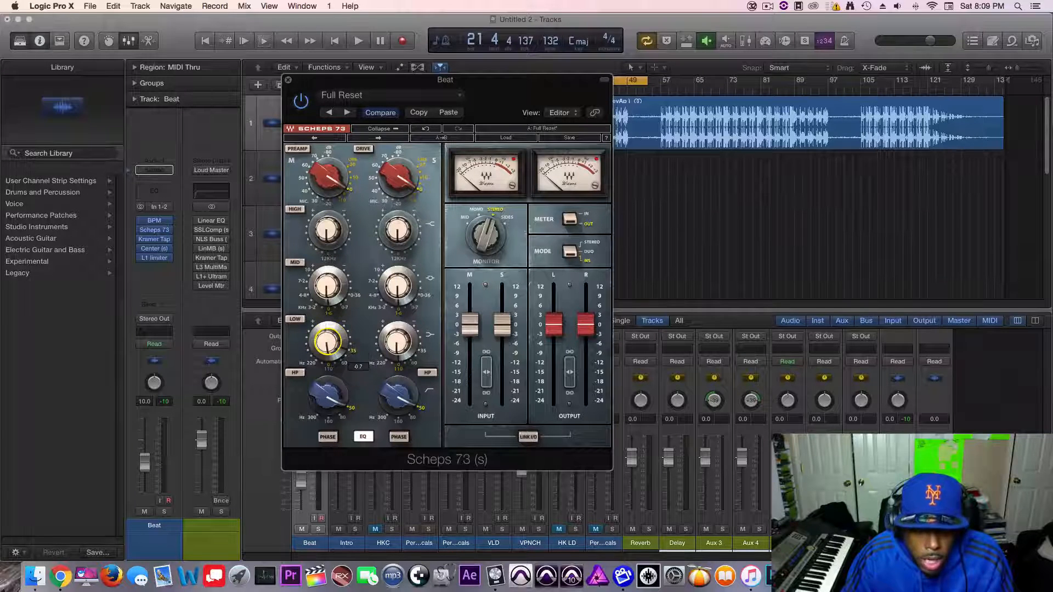
mouse_move(332, 349)
mouse_down()
mouse_move(326, 335)
mouse_move(338, 366)
mouse_up()
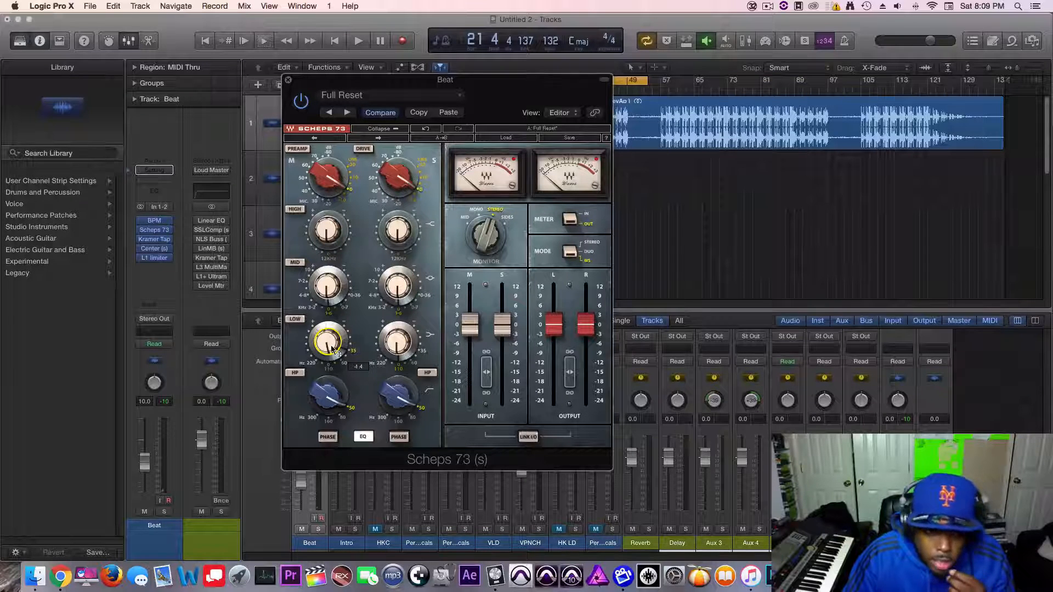
drag(338, 365, 332, 351)
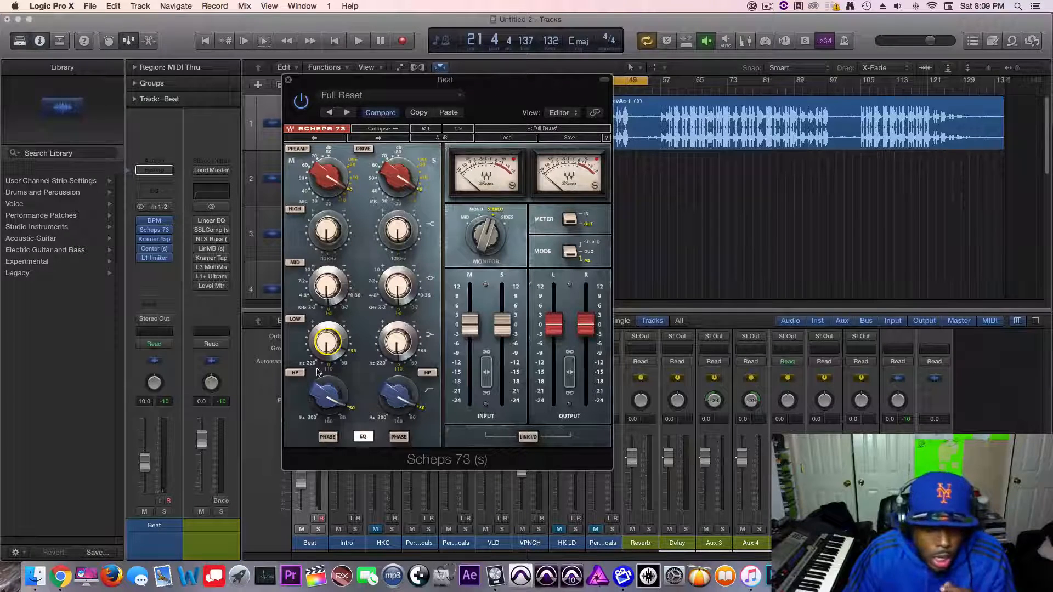
- Set the mid channel's low band to about -4.5 while auditioning the beat, stop playback and close the Scheps 73 plug-in
mouse_move(351, 354)
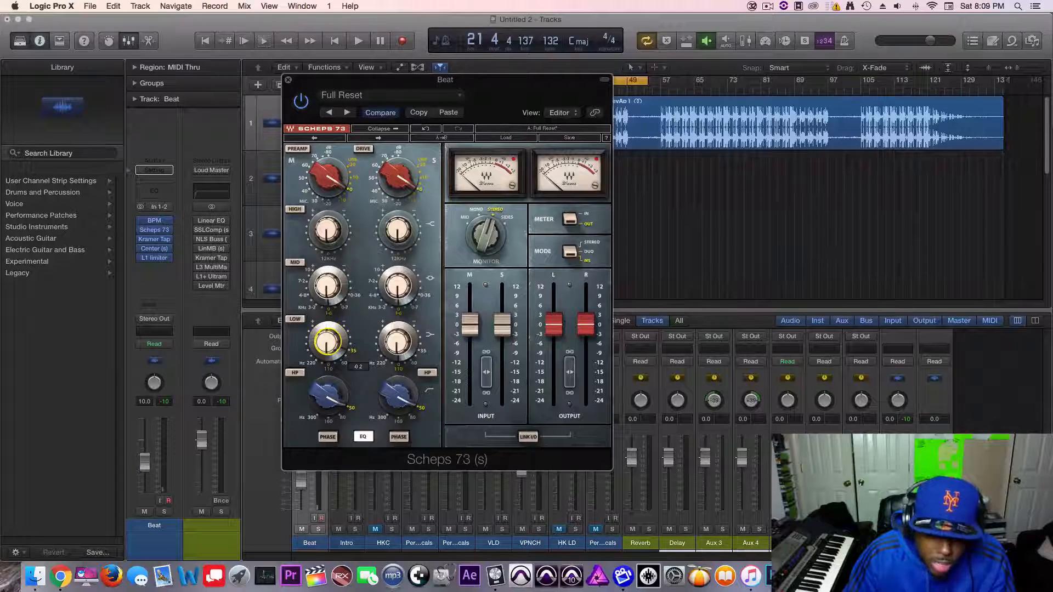
drag(327, 342, 328, 342)
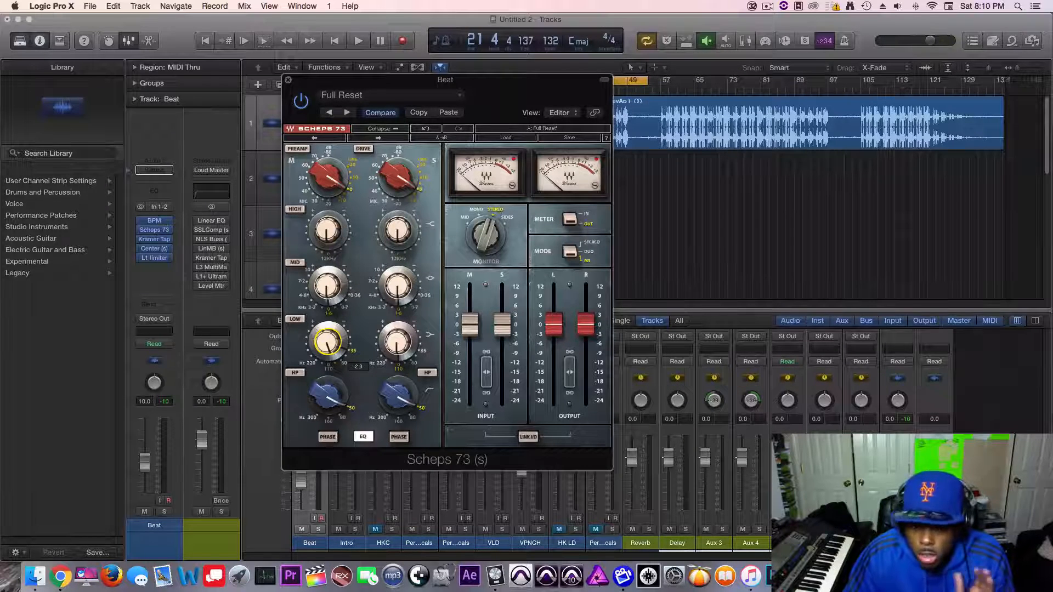
drag(328, 341, 327, 342)
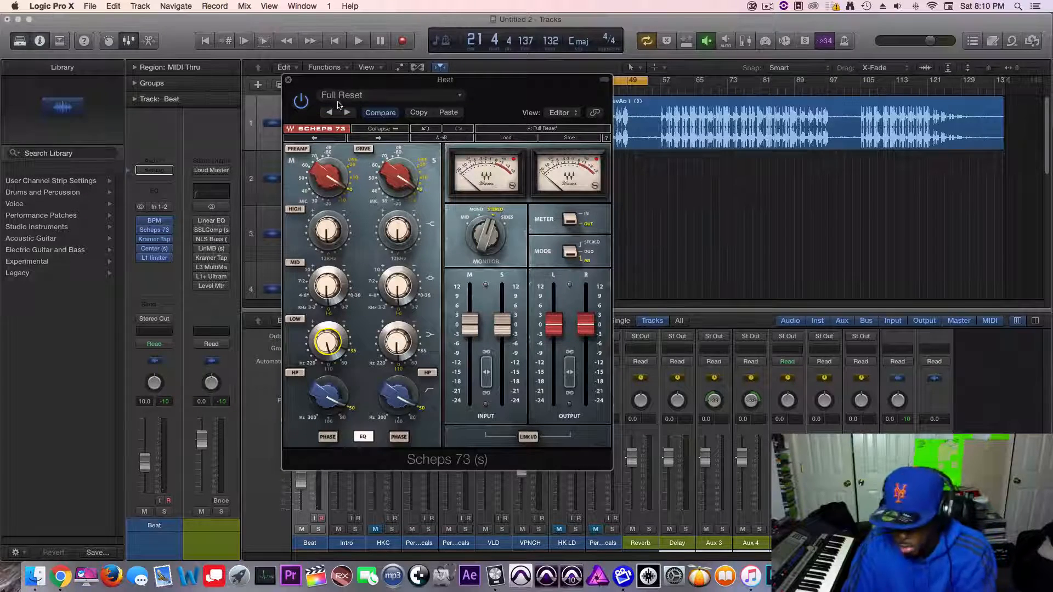
key(space)
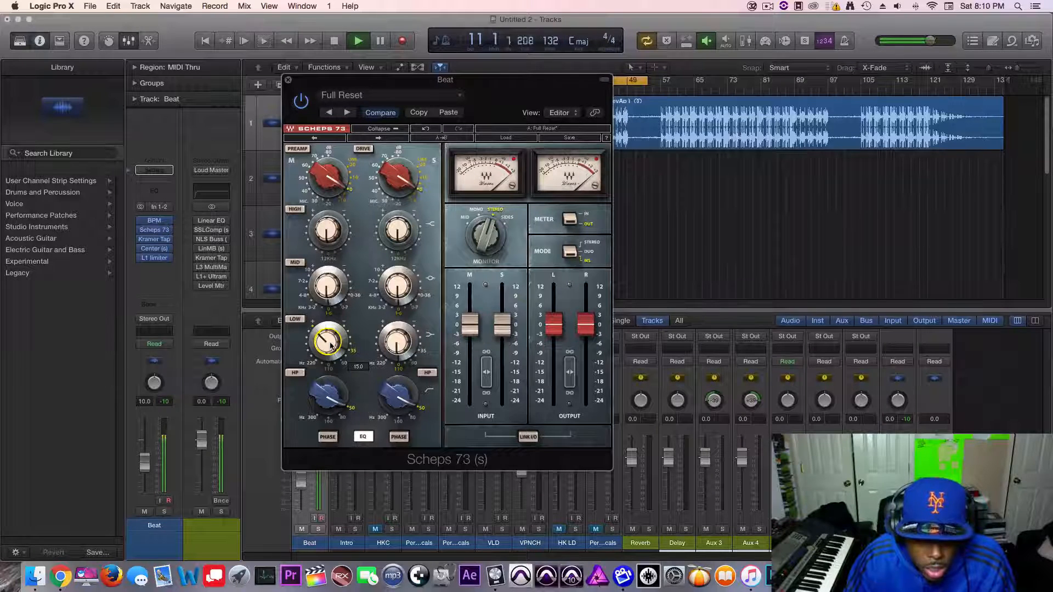
drag(329, 342, 325, 317)
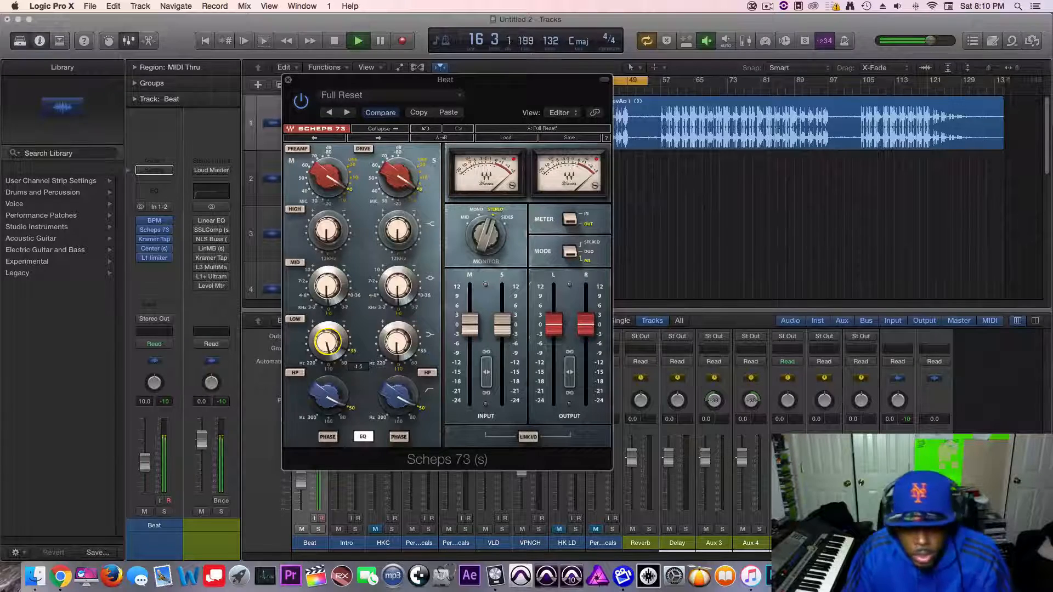
key(space)
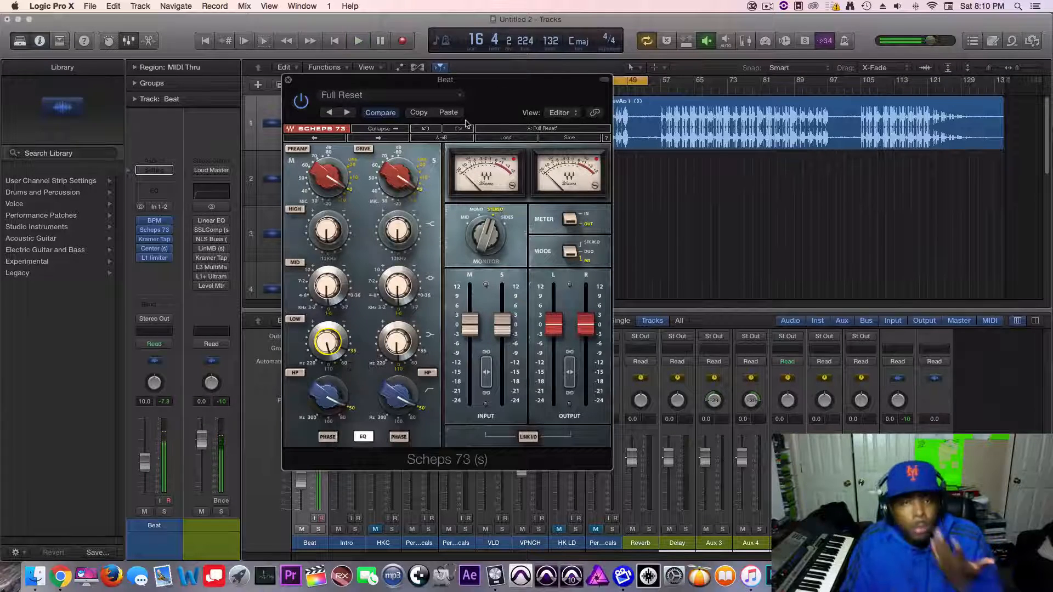
click(288, 80)
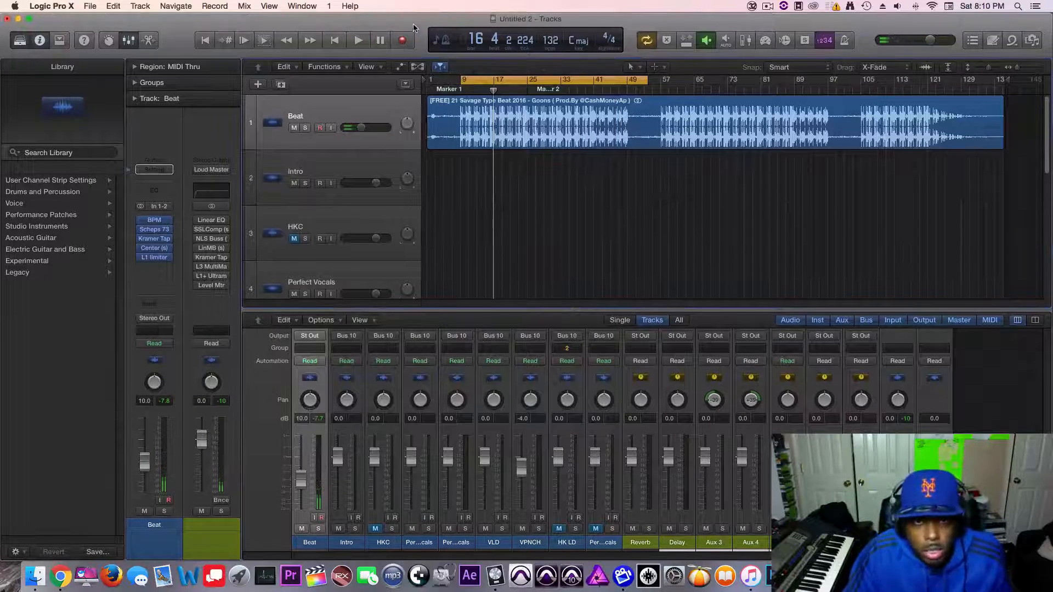